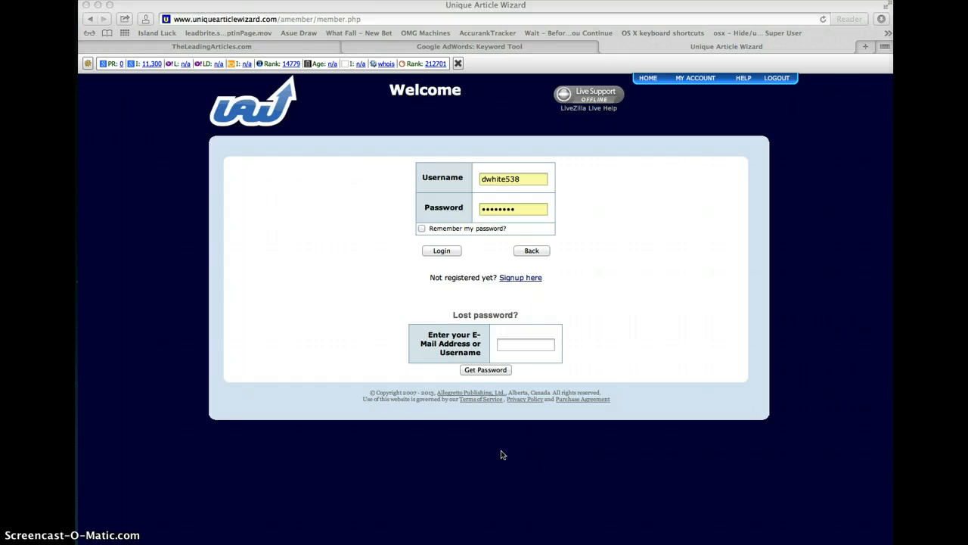
pyautogui.click(859, 53)
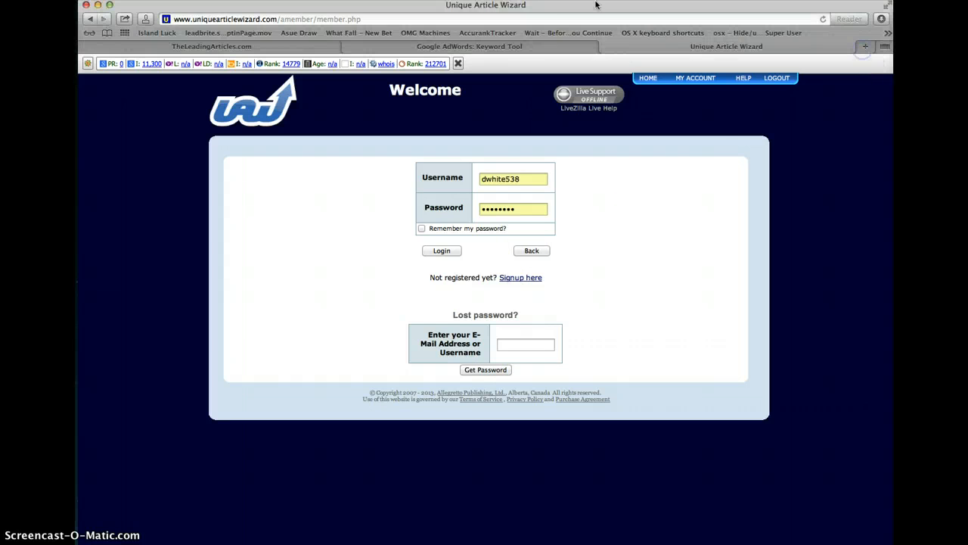
pyautogui.click(865, 46)
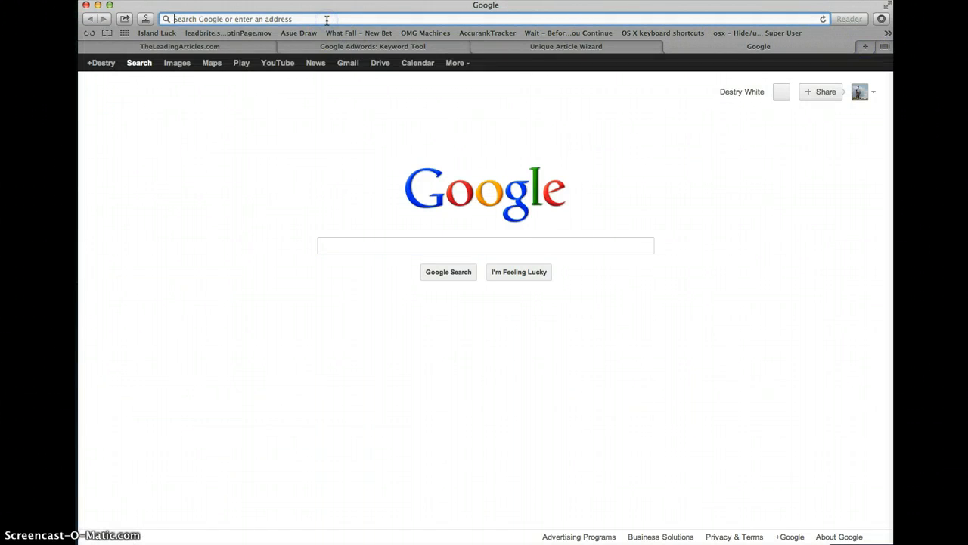
pyautogui.write('http://www.uniquearticlewizard.com/members/')
pyautogui.press('Return')
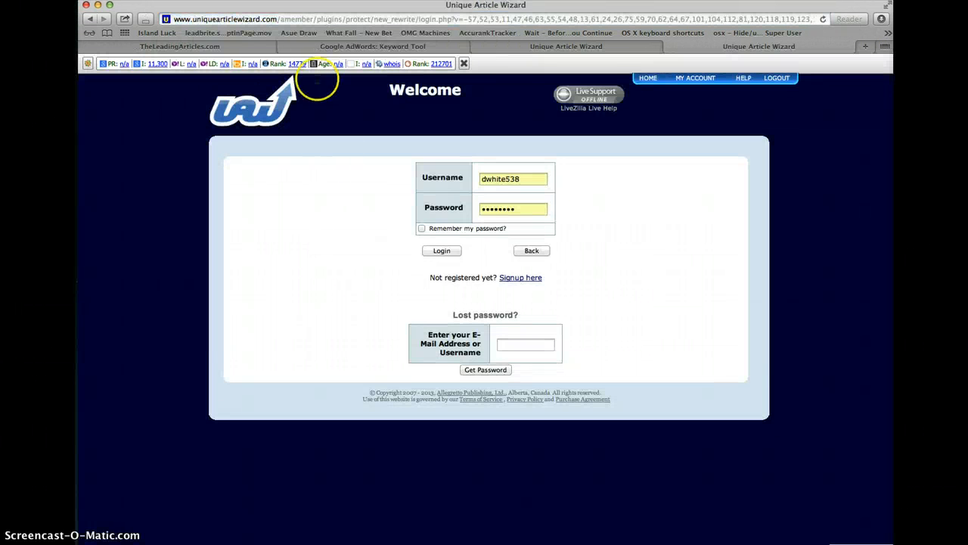
# Log in to the member area with the prefilled username and password.
pyautogui.click(526, 181)
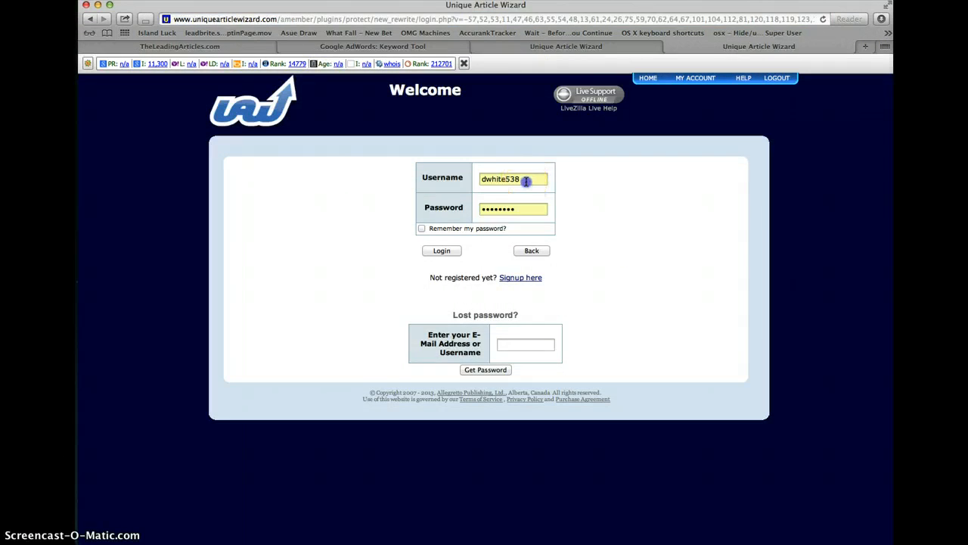
pyautogui.doubleClick(475, 209)
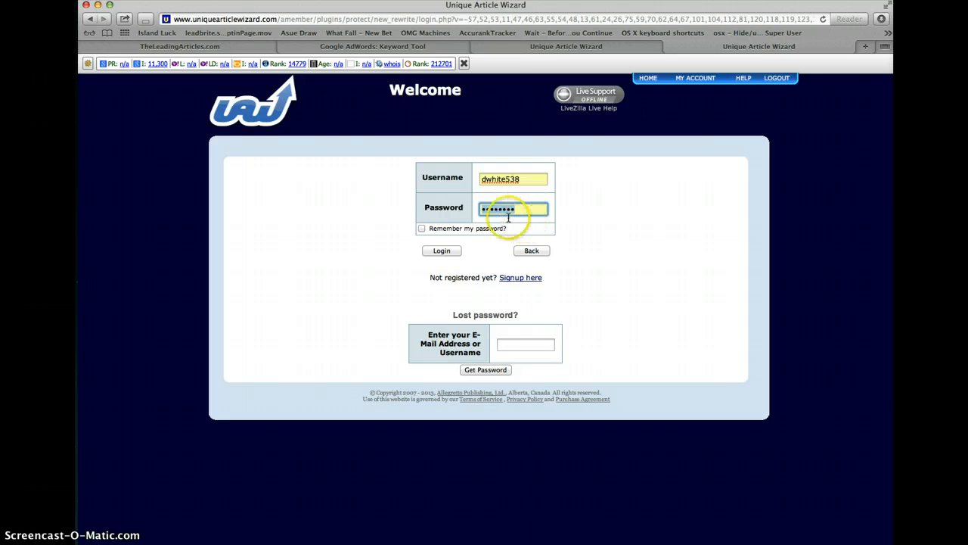
pyautogui.click(442, 252)
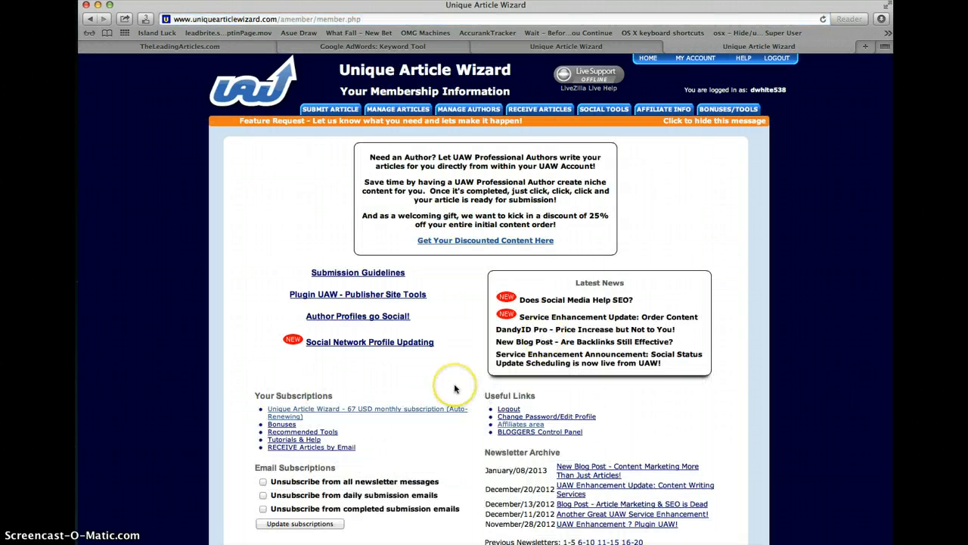
# Open the list of existing article projects and review their sent, in-progress and not-sent columns.
pyautogui.scroll(-3, 454, 386)
pyautogui.scroll(3, 454, 388)
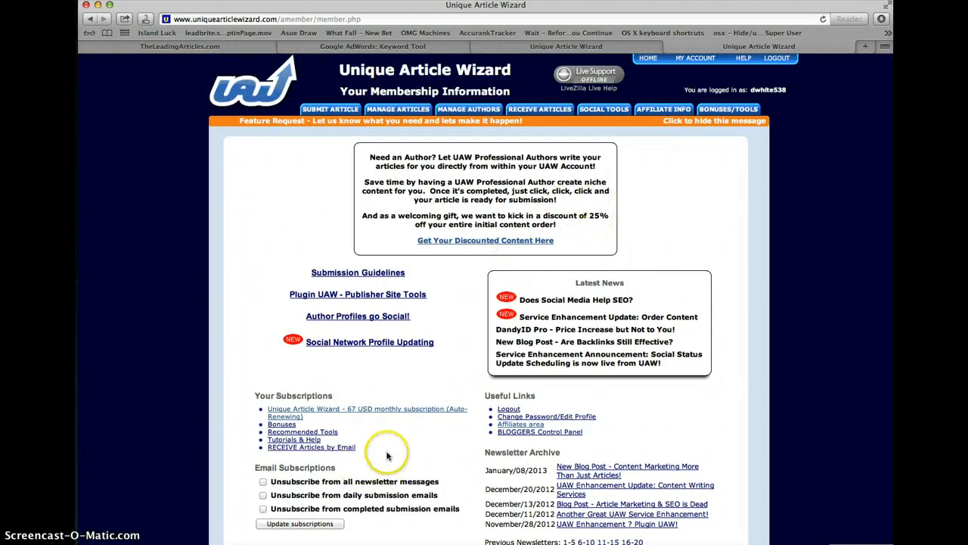
pyautogui.scroll(-2, 382, 469)
pyautogui.scroll(2, 363, 340)
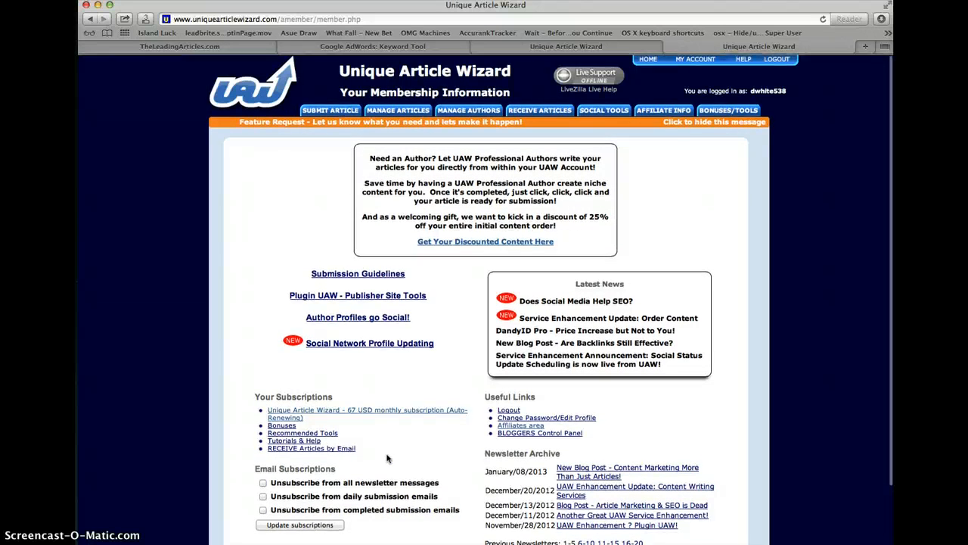
pyautogui.moveTo(327, 112)
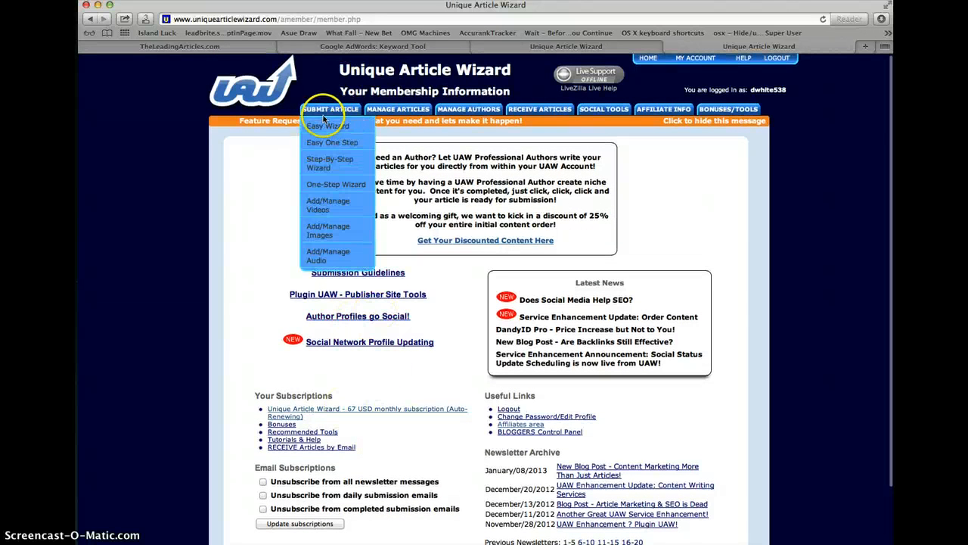
pyautogui.moveTo(402, 110)
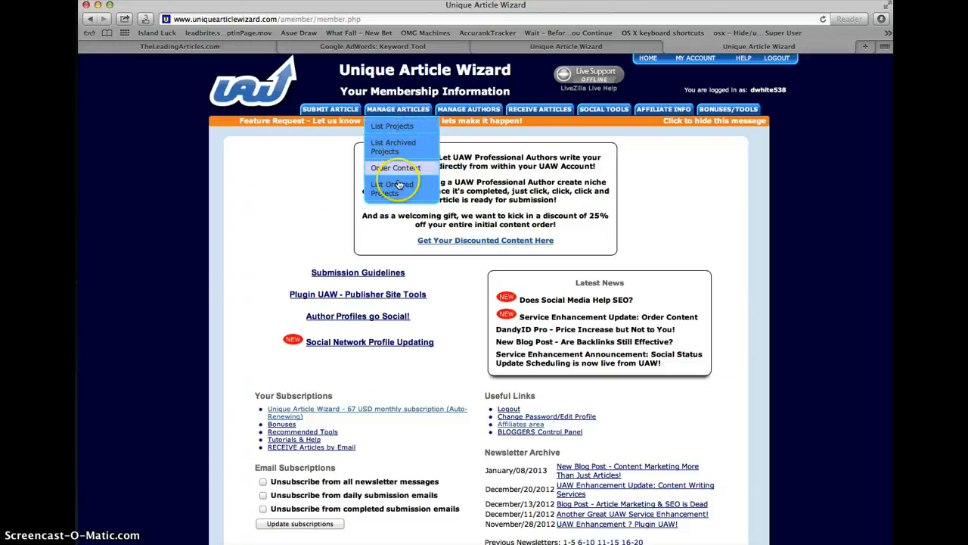
pyautogui.click(407, 128)
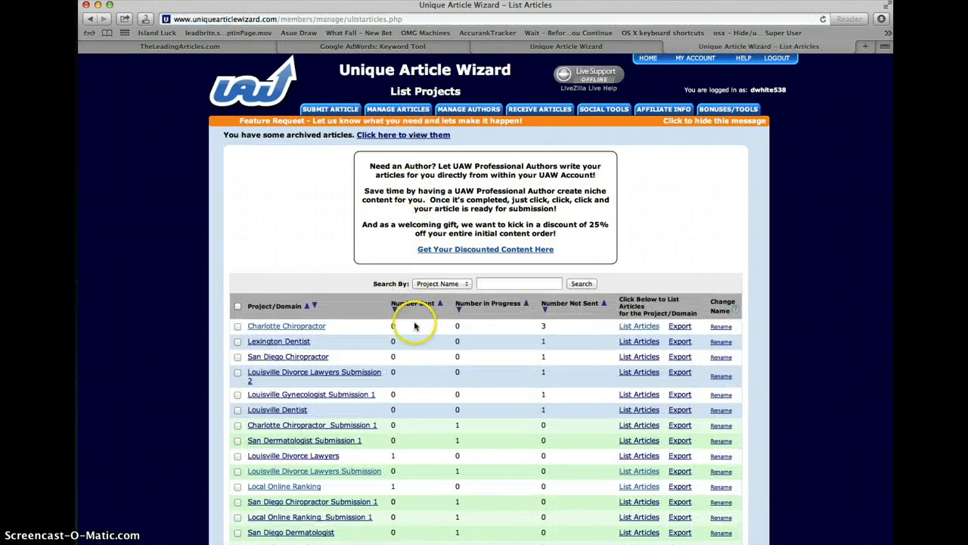
pyautogui.scroll(-2, 414, 324)
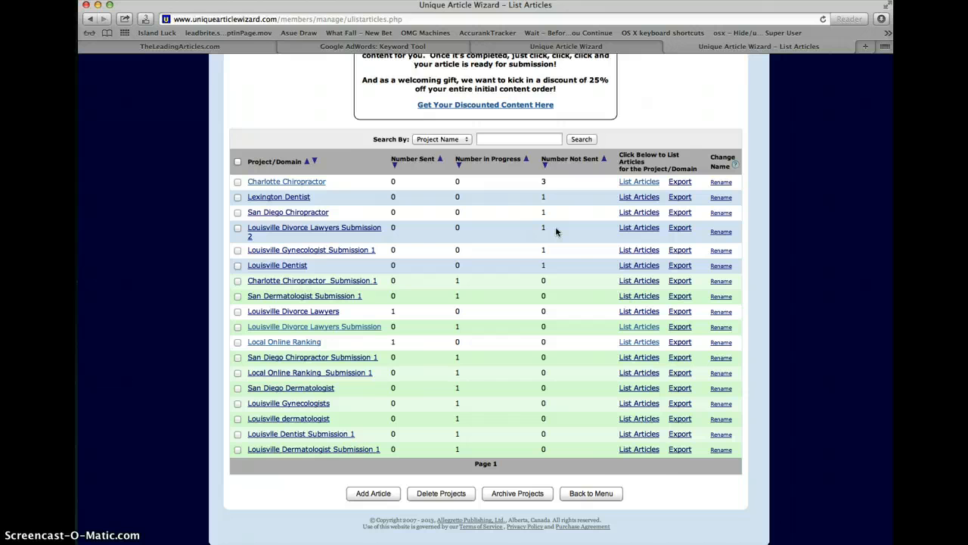
# Start a new article submission with the One-Step Wizard.
pyautogui.scroll(4, 556, 231)
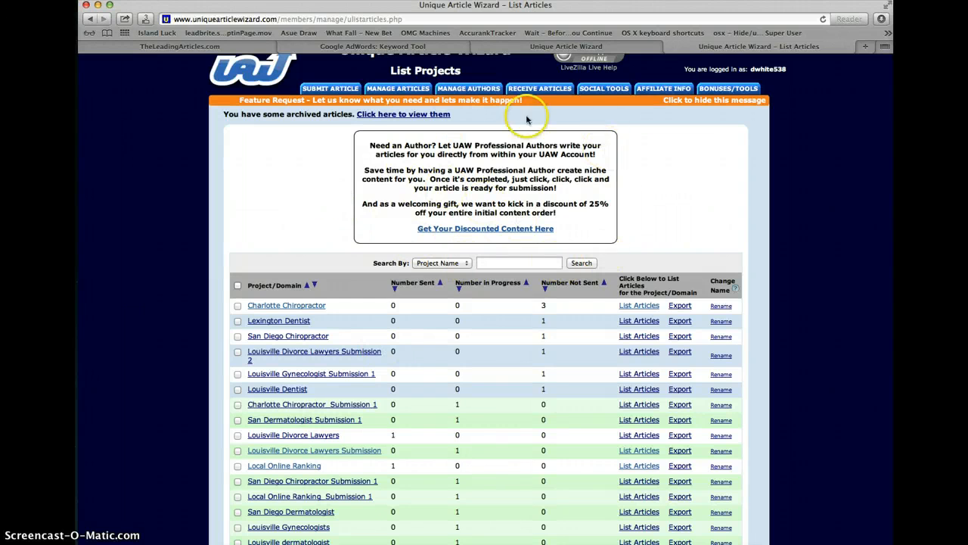
pyautogui.moveTo(325, 89)
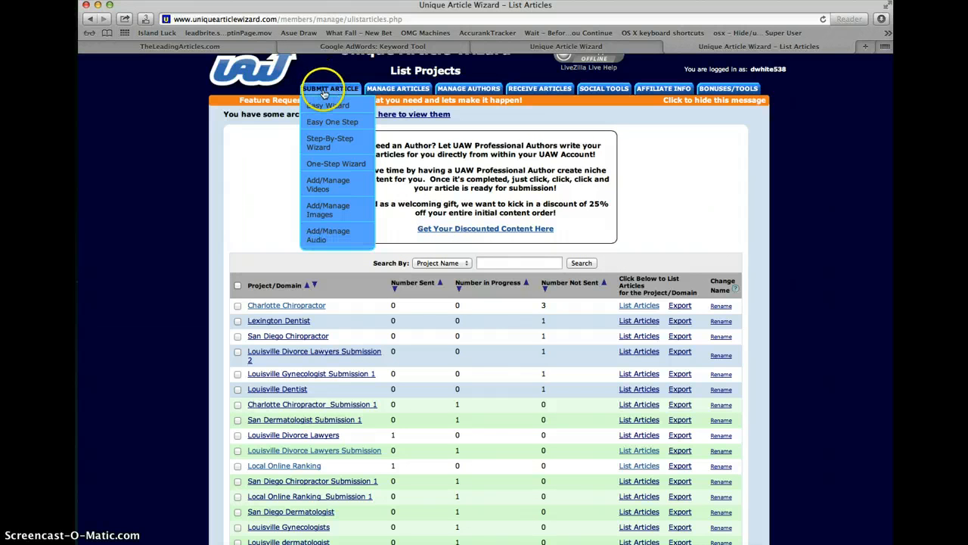
pyautogui.click(315, 168)
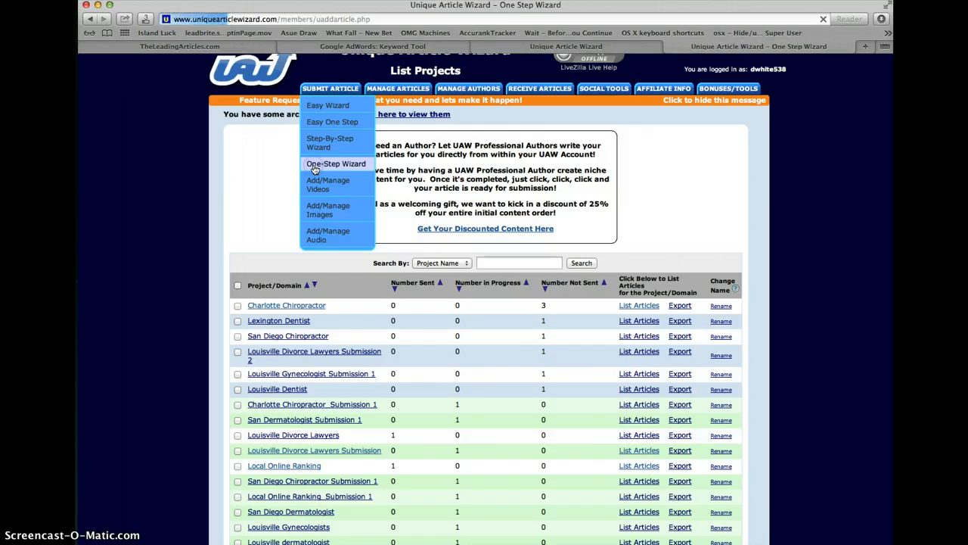
# Look through the whole Add Article form, from the project and author settings to the final submission options.
pyautogui.scroll(-5, 274, 387)
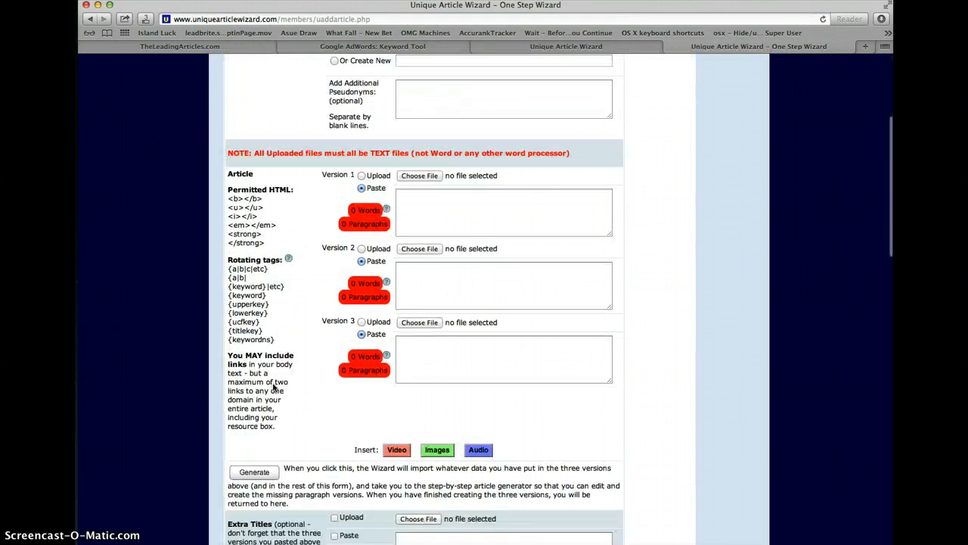
pyautogui.scroll(3, 274, 387)
pyautogui.scroll(1, 274, 387)
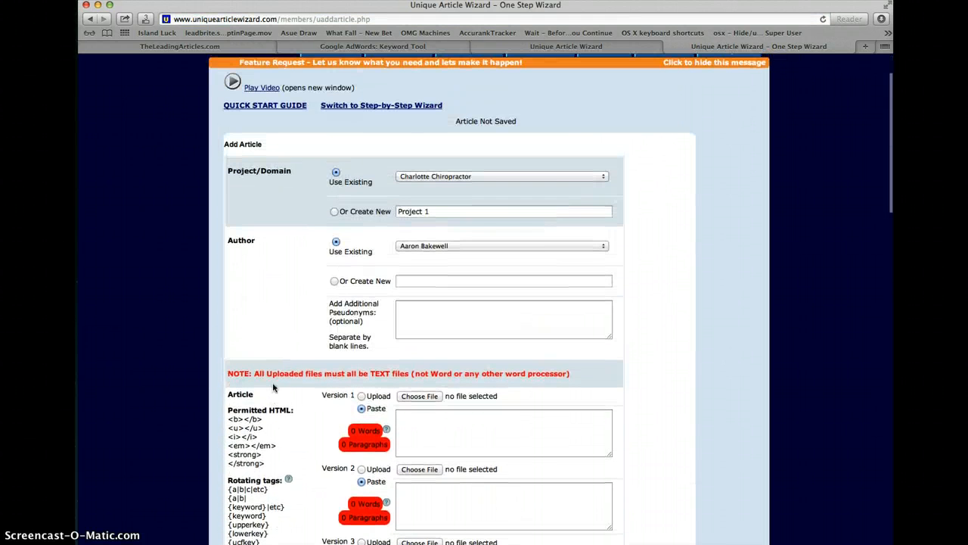
pyautogui.scroll(2, 261, 218)
pyautogui.scroll(-6, 265, 250)
pyautogui.scroll(-10, 264, 257)
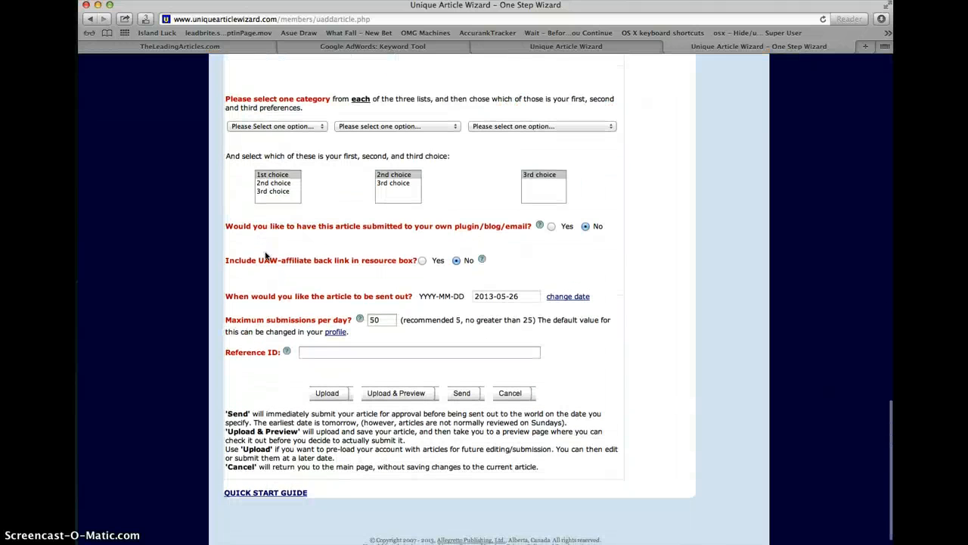
pyautogui.scroll(-2, 265, 258)
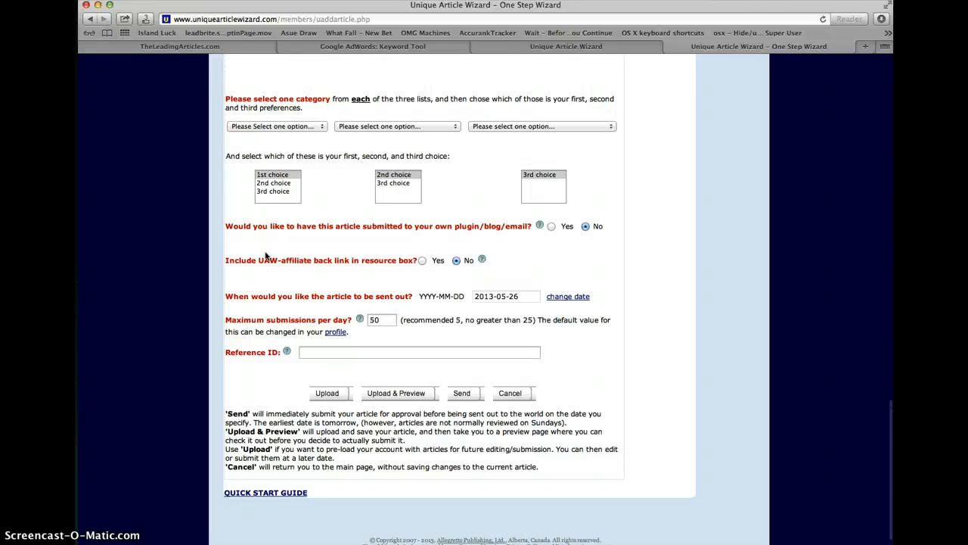
pyautogui.scroll(4, 265, 255)
pyautogui.scroll(10, 265, 256)
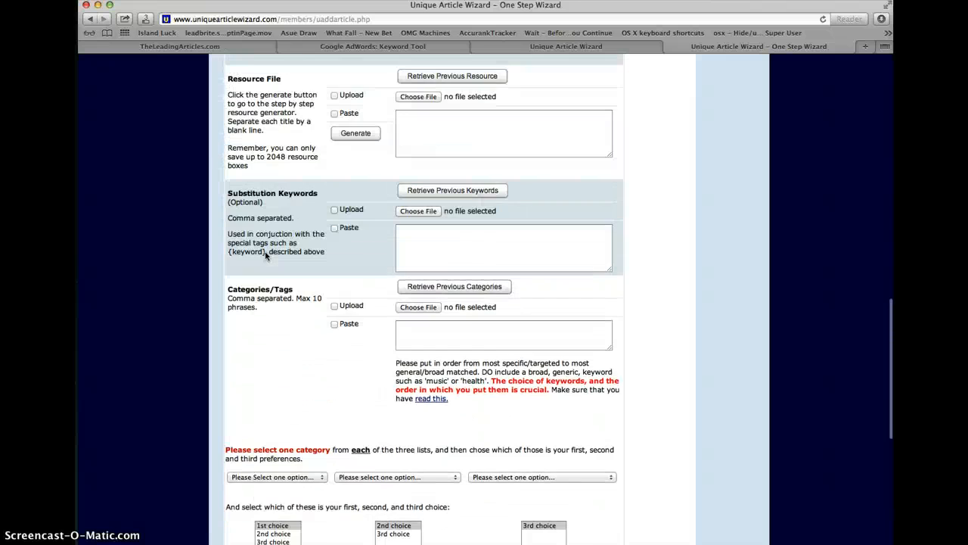
pyautogui.scroll(2, 265, 255)
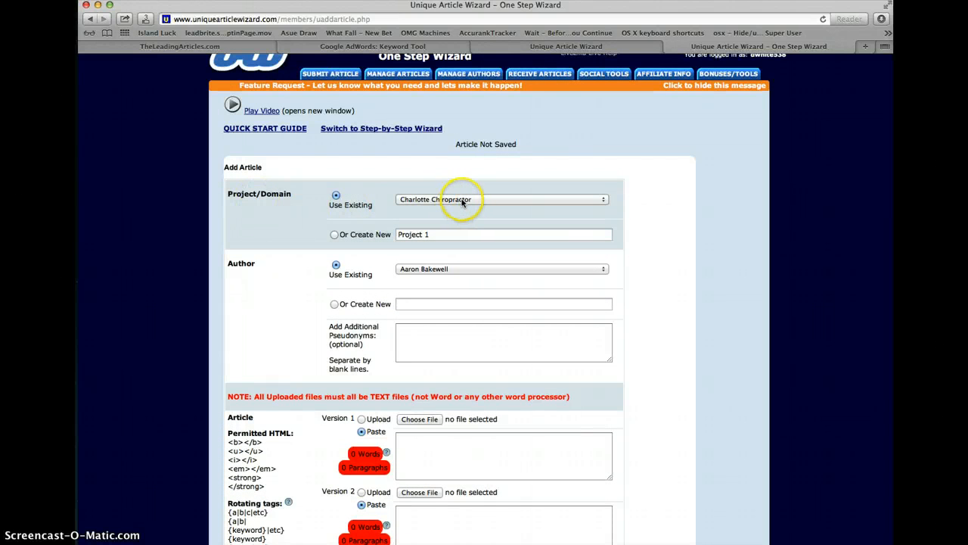
# View the existing projects available for the article without changing the selection.
pyautogui.click(604, 199)
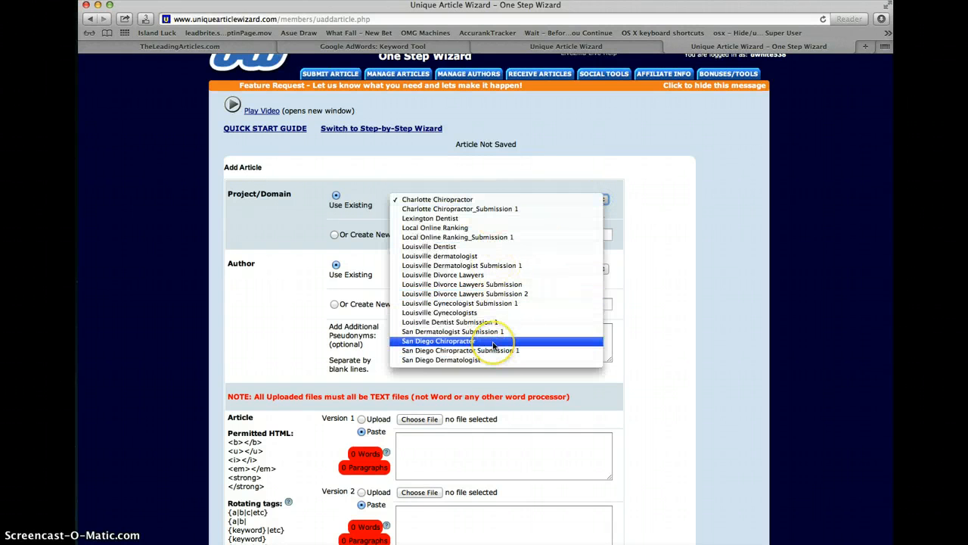
pyautogui.click(292, 301)
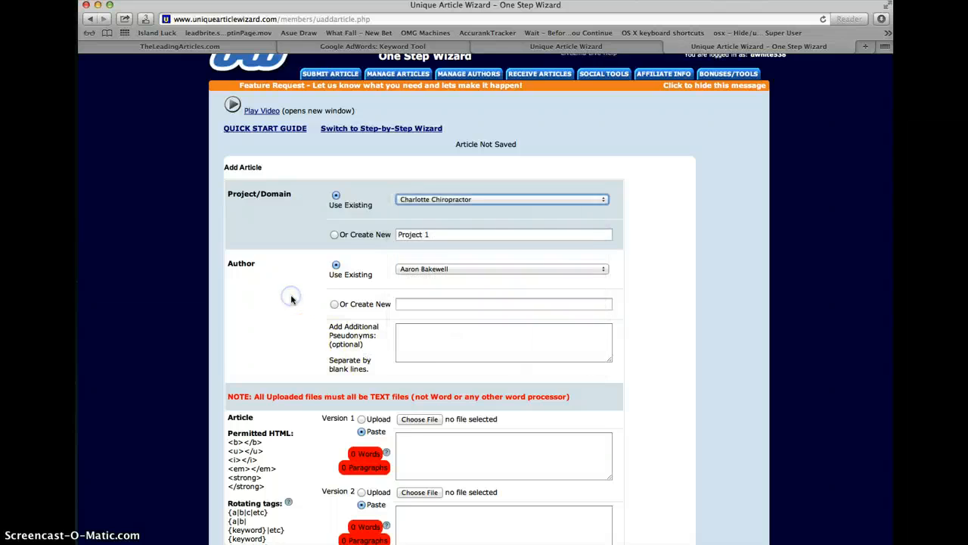
# Switch the Author setting to creating a new author and put the cursor in the additional pseudonyms field.
pyautogui.scroll(-4, 291, 299)
pyautogui.moveTo(255, 123); pyautogui.dragTo(227, 123)
pyautogui.click(268, 144)
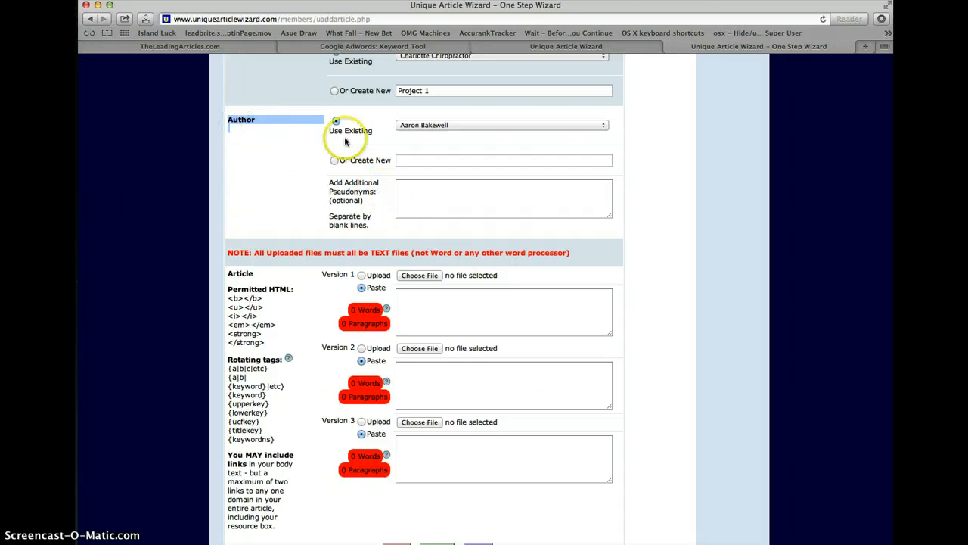
pyautogui.click(395, 188)
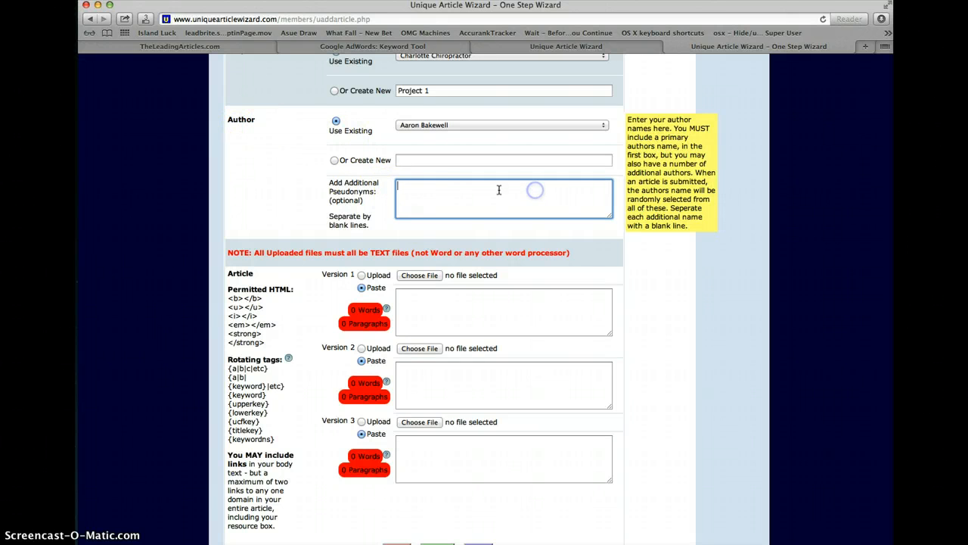
pyautogui.click(334, 161)
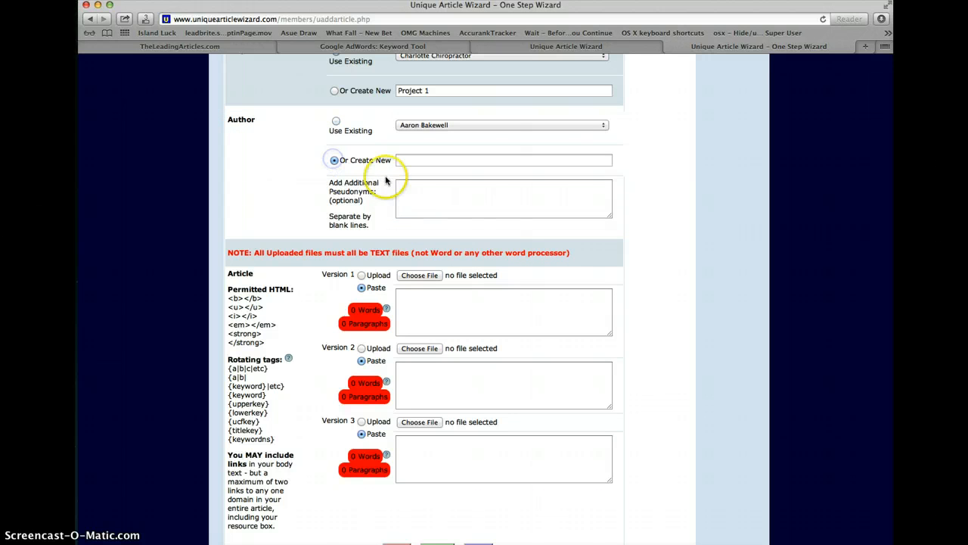
pyautogui.click(415, 160)
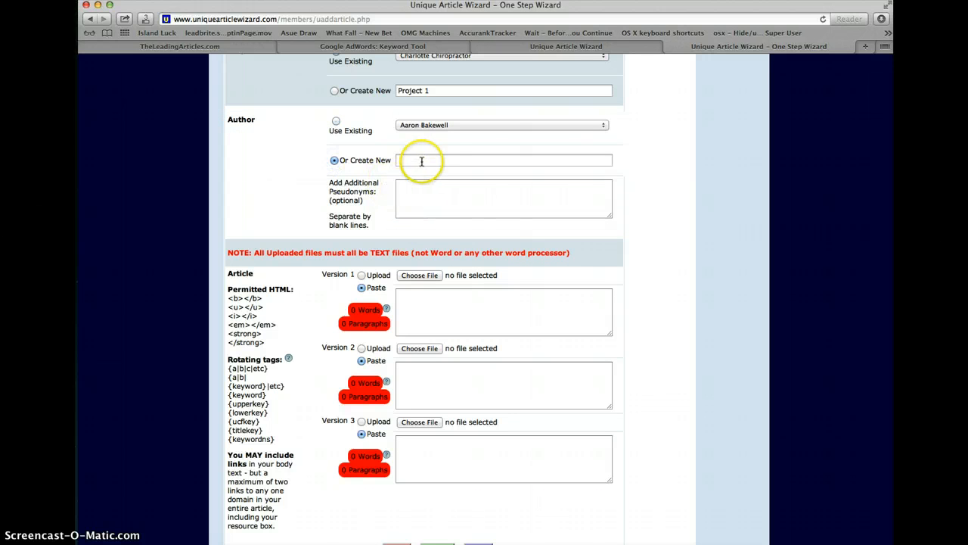
pyautogui.click(414, 209)
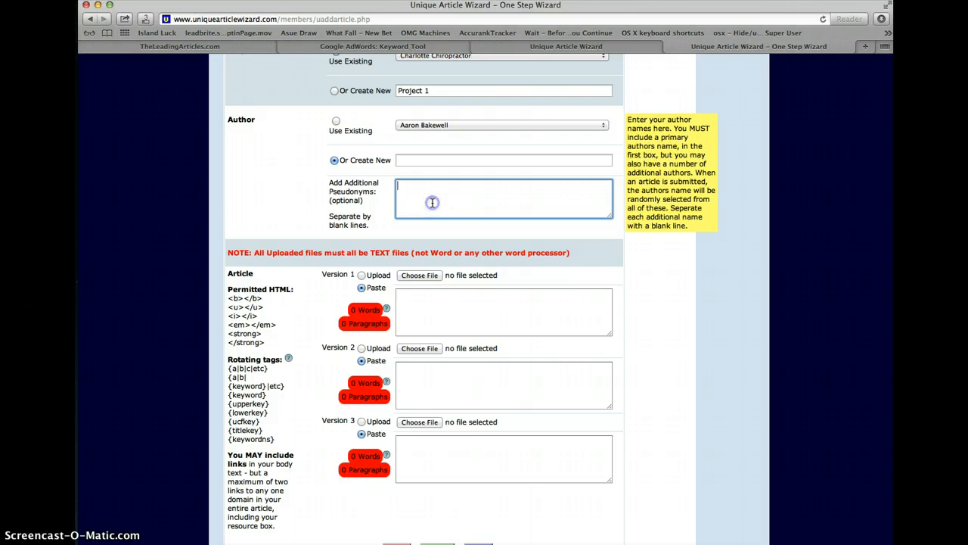
# Examine the Version 1, Version 2 and Version 3 article text fields and their entry guidelines.
pyautogui.scroll(4, 319, 239)
pyautogui.scroll(-2, 319, 240)
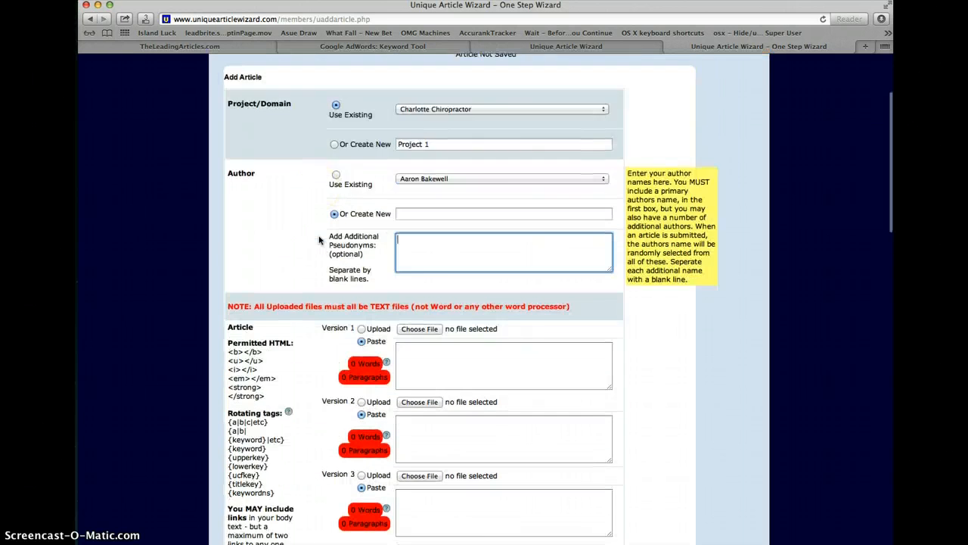
pyautogui.scroll(-3, 319, 240)
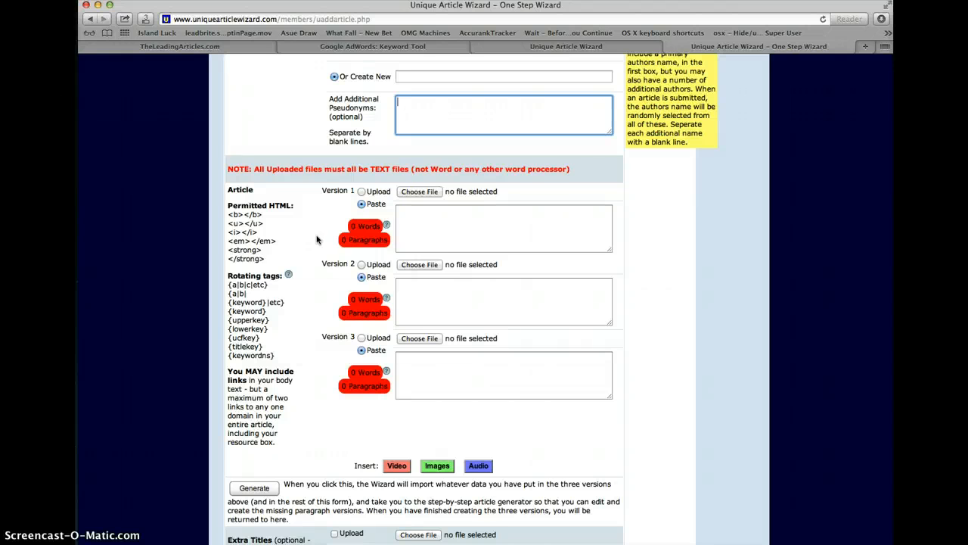
pyautogui.click(427, 215)
pyautogui.click(428, 293)
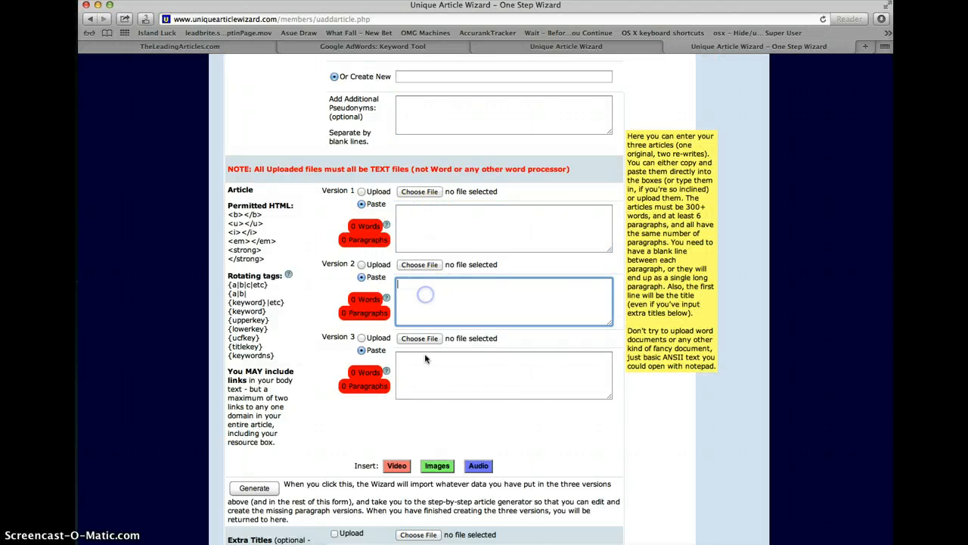
pyautogui.click(424, 378)
pyautogui.click(435, 241)
pyautogui.click(435, 287)
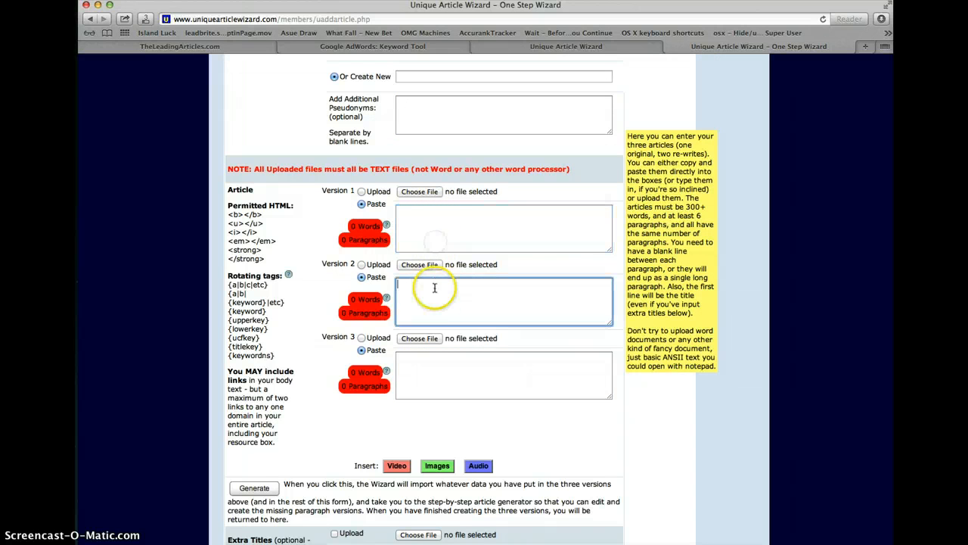
pyautogui.click(432, 391)
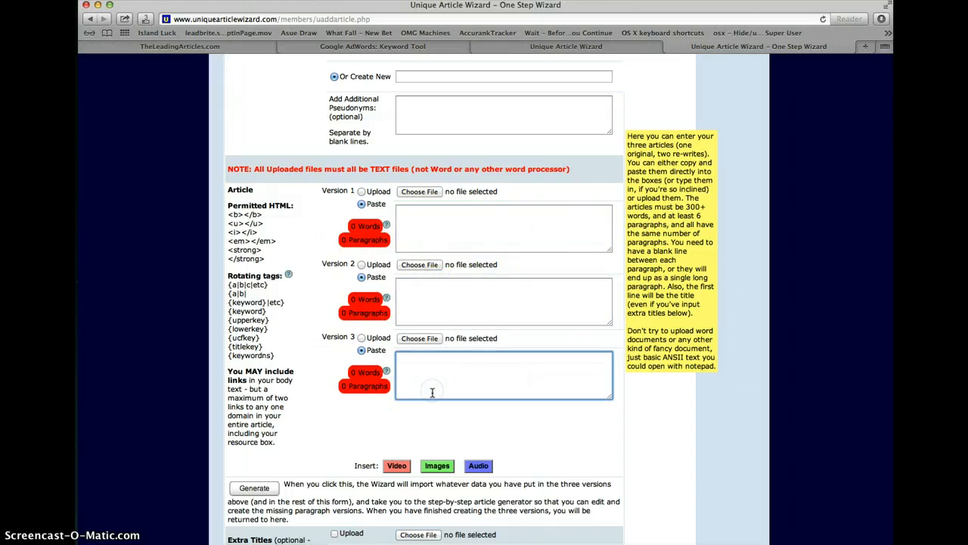
pyautogui.click(408, 221)
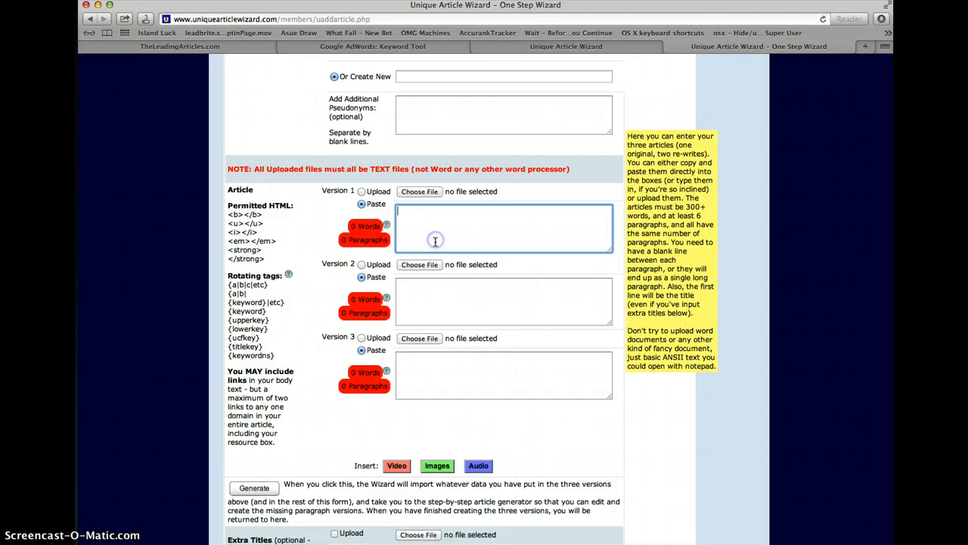
pyautogui.click(418, 288)
pyautogui.click(412, 370)
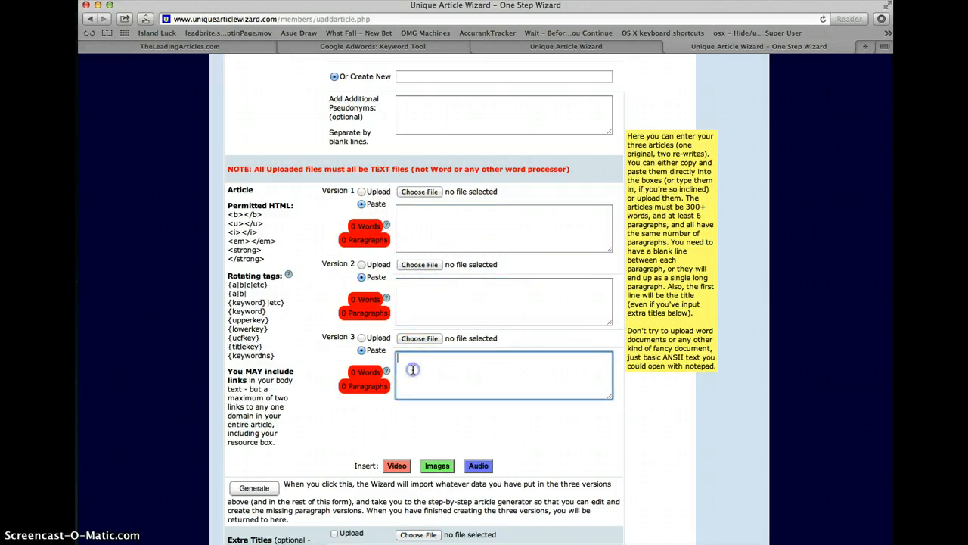
# Go over the Version 1, Version 2 and Version 3 paste boxes again, one after the other.
pyautogui.click(412, 235)
pyautogui.click(417, 299)
pyautogui.click(426, 369)
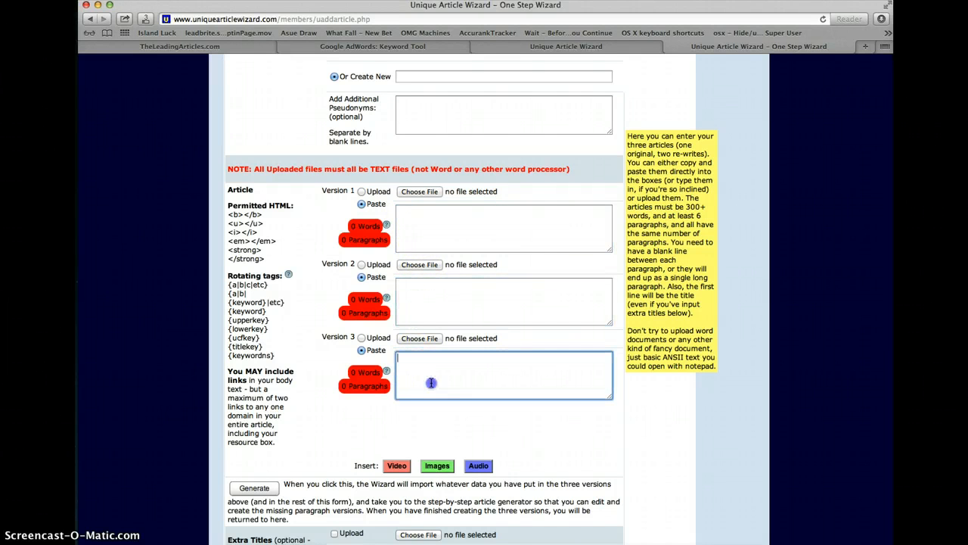
pyautogui.click(420, 304)
pyautogui.click(426, 219)
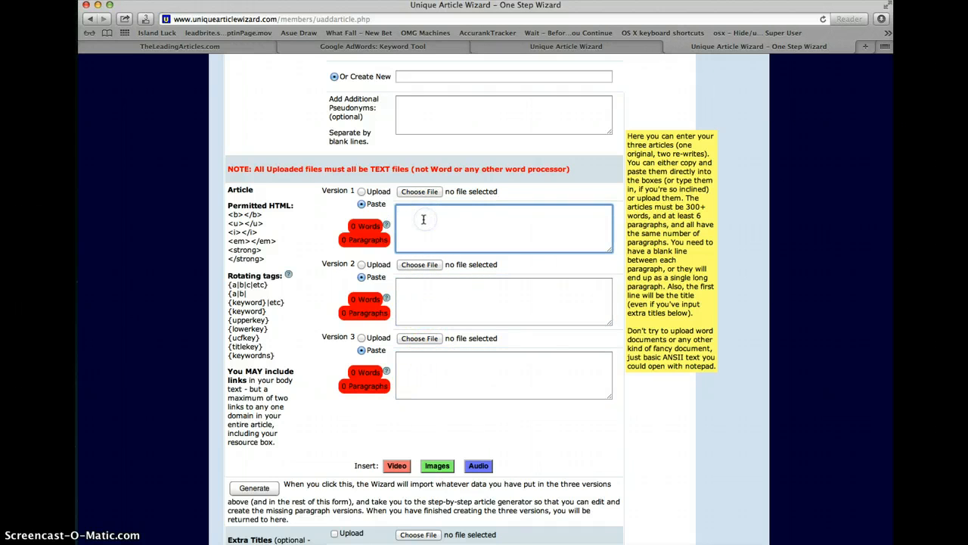
pyautogui.click(424, 218)
pyautogui.click(443, 302)
pyautogui.click(431, 371)
# Read the word-count help for Version 1 and check the word and paragraph counters of the article versions.
pyautogui.click(361, 234)
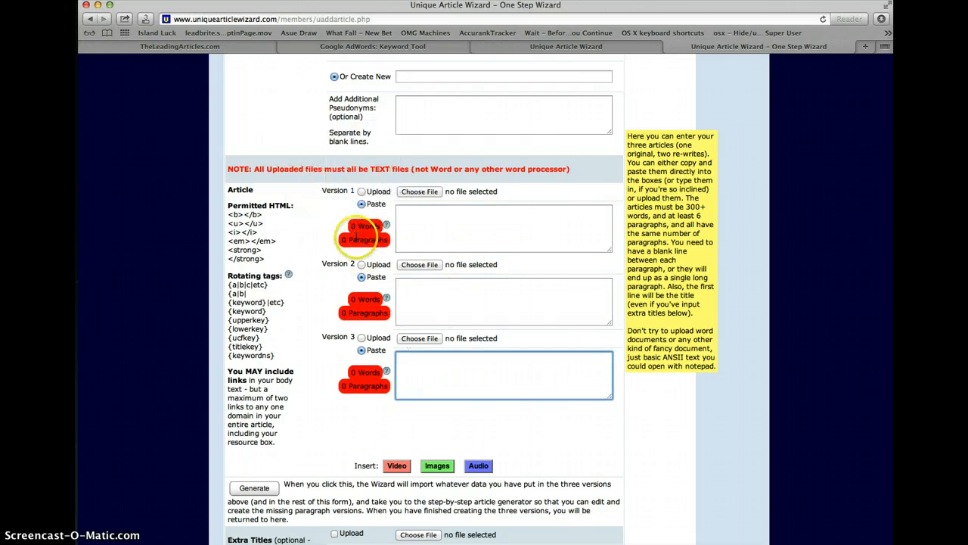
pyautogui.moveTo(379, 225)
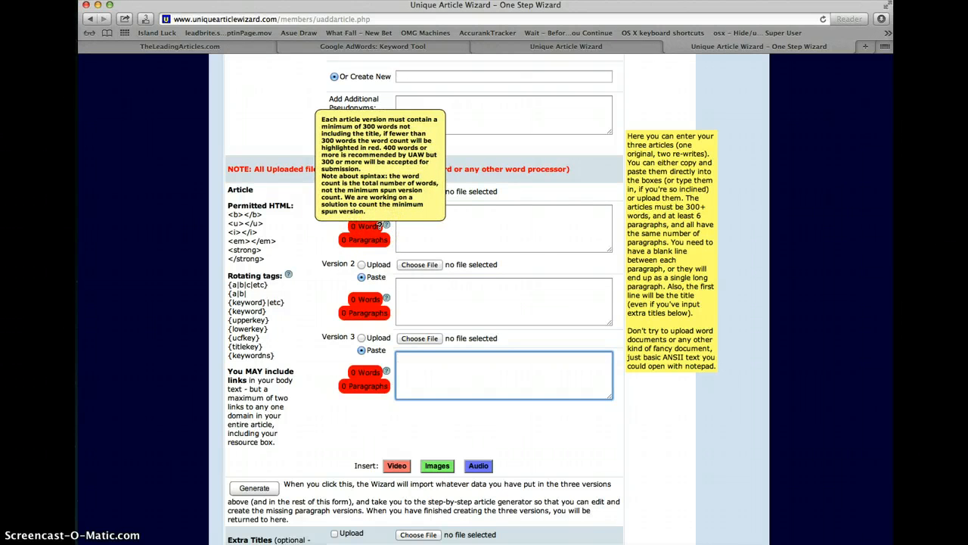
pyautogui.moveTo(353, 240); pyautogui.dragTo(401, 240)
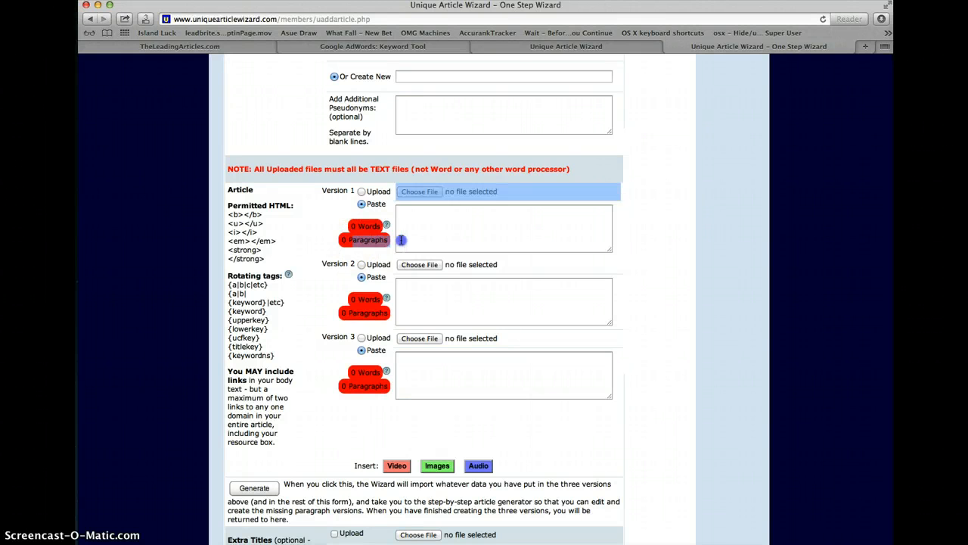
pyautogui.click(358, 312)
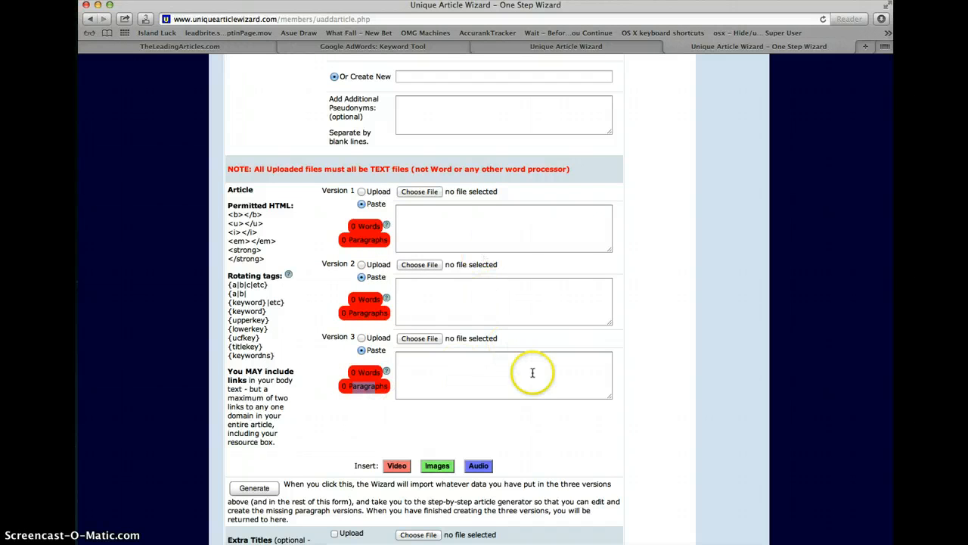
# Enable the Paste option for Extra Titles and put the cursor in its text box.
pyautogui.scroll(-5, 559, 442)
pyautogui.scroll(-3, 562, 442)
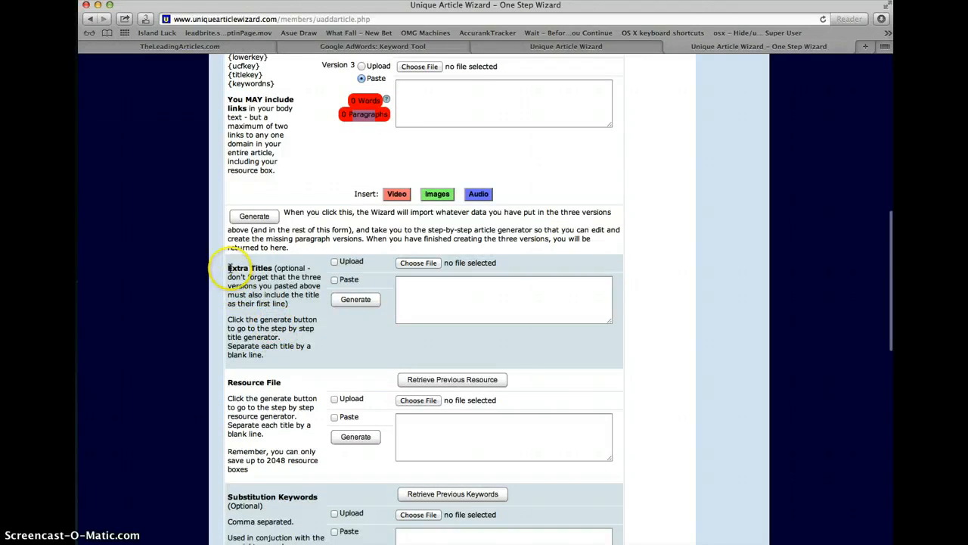
pyautogui.moveTo(228, 268); pyautogui.dragTo(272, 268)
pyautogui.click(428, 281)
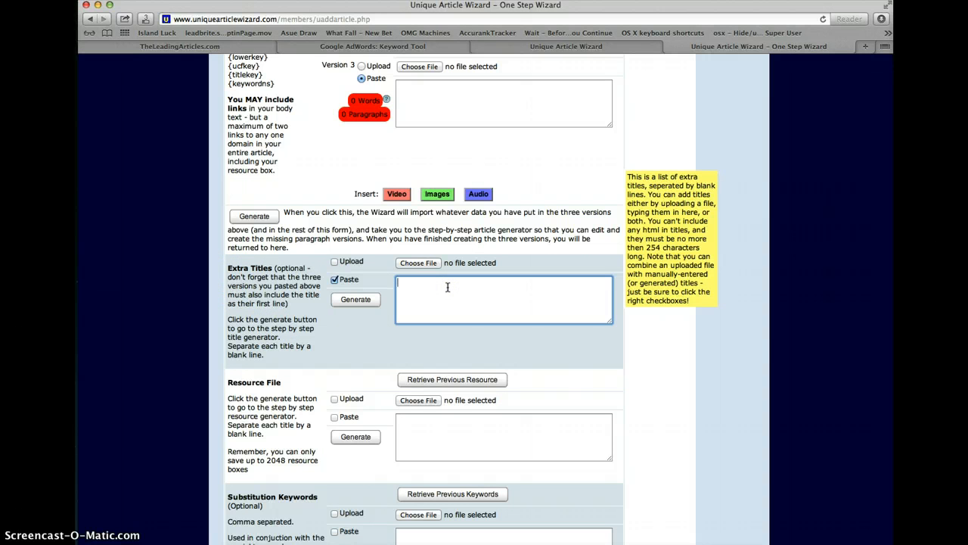
# Enable the Paste option for the Resource File and put the cursor in its text box.
pyautogui.scroll(-5, 448, 287)
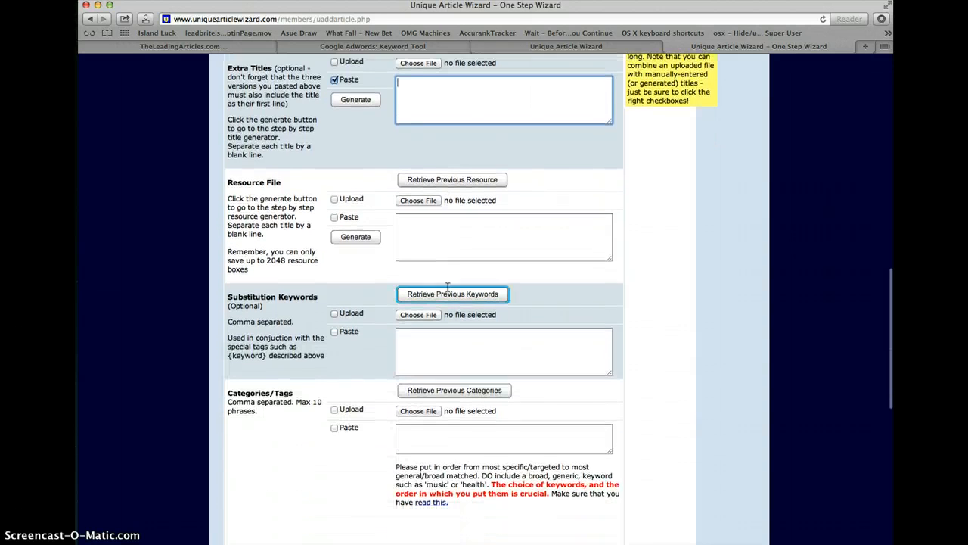
pyautogui.click(226, 180)
pyautogui.moveTo(298, 180); pyautogui.dragTo(271, 182)
pyautogui.click(218, 186)
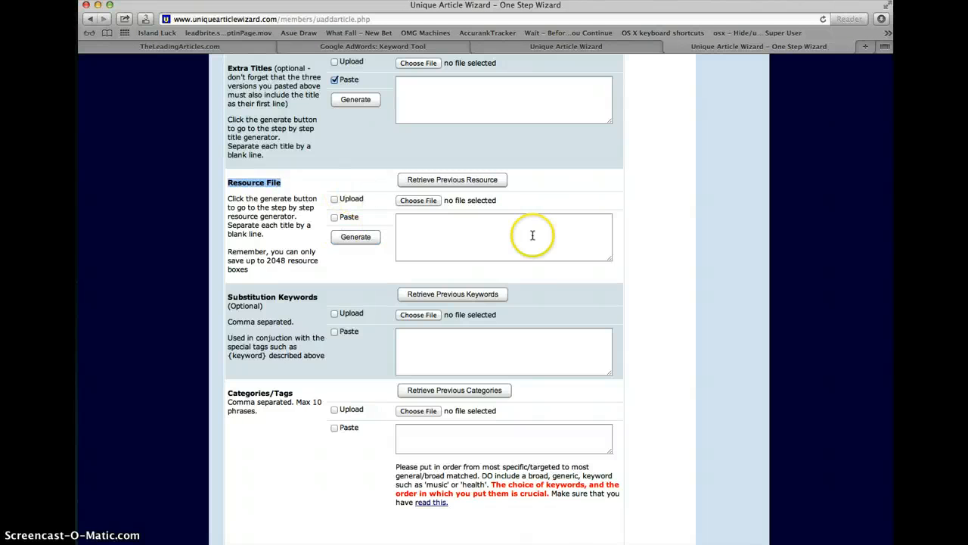
pyautogui.click(462, 242)
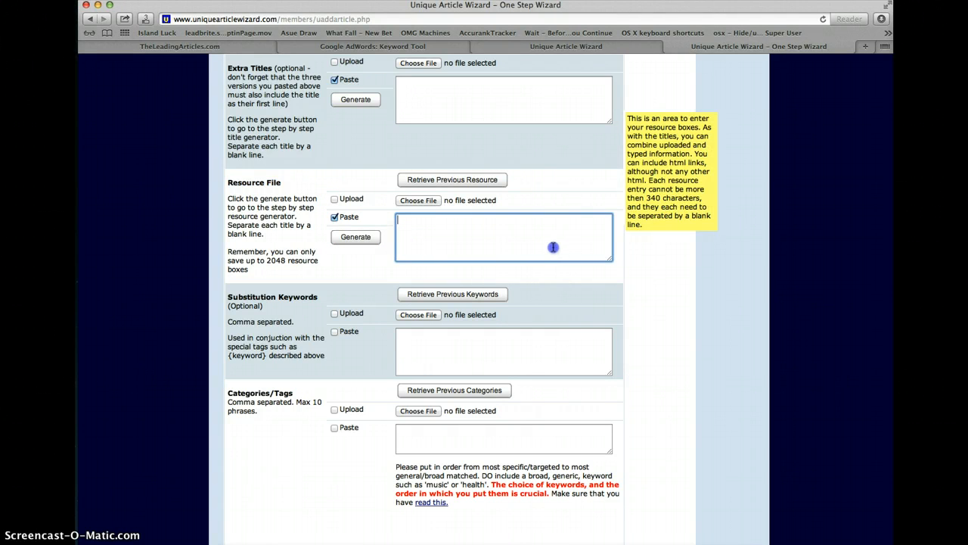
# Look over the Substitution Keywords section and enable the Paste option for Categories/Tags with the cursor in its box.
pyautogui.scroll(-5, 552, 249)
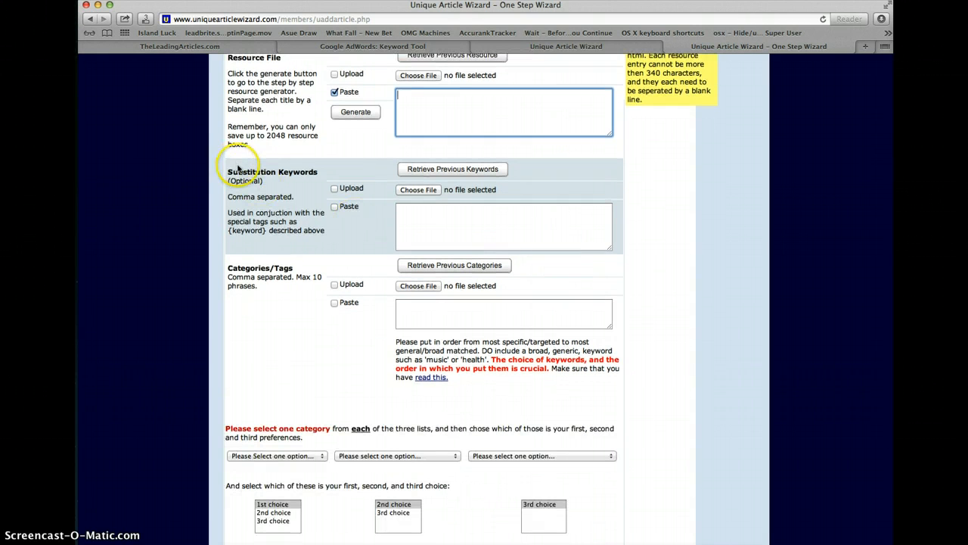
pyautogui.moveTo(318, 171); pyautogui.dragTo(225, 172)
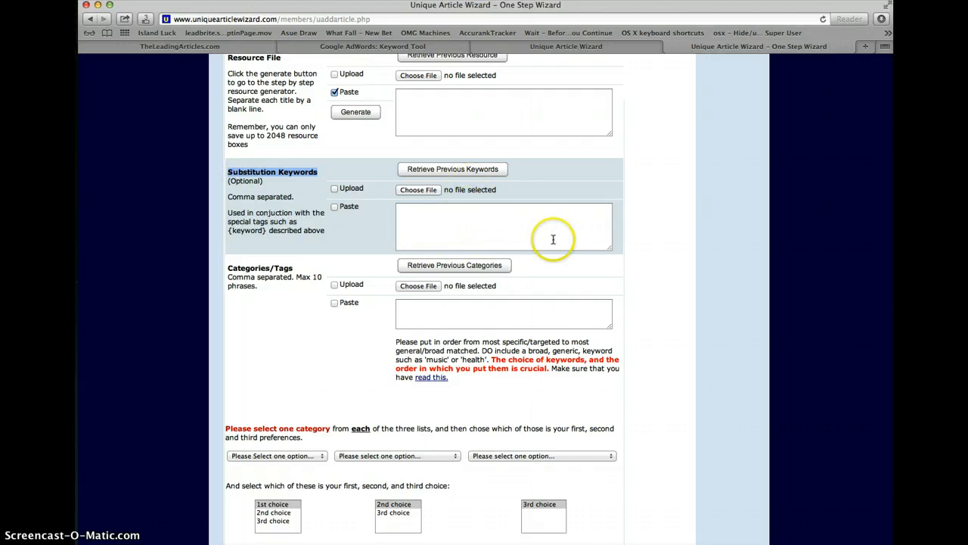
pyautogui.scroll(-3, 551, 237)
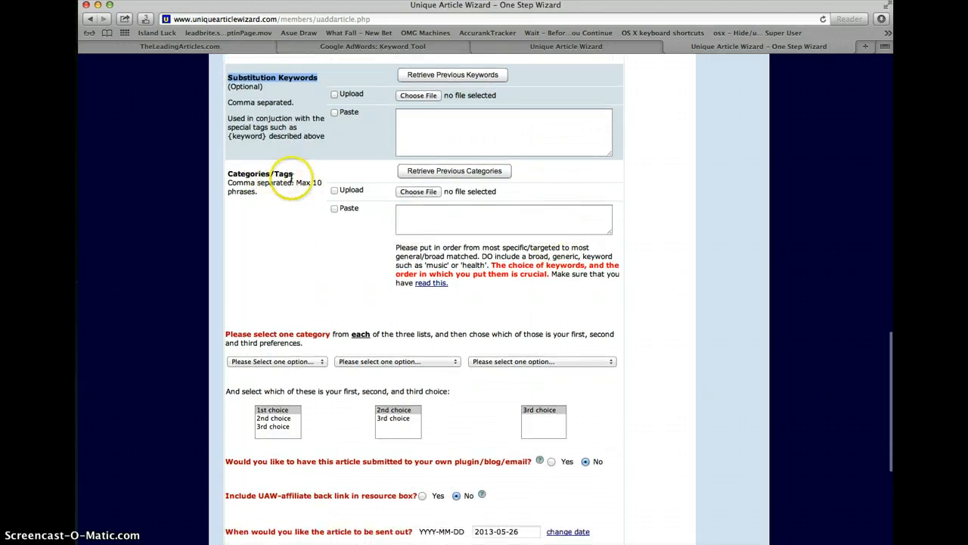
pyautogui.click(401, 215)
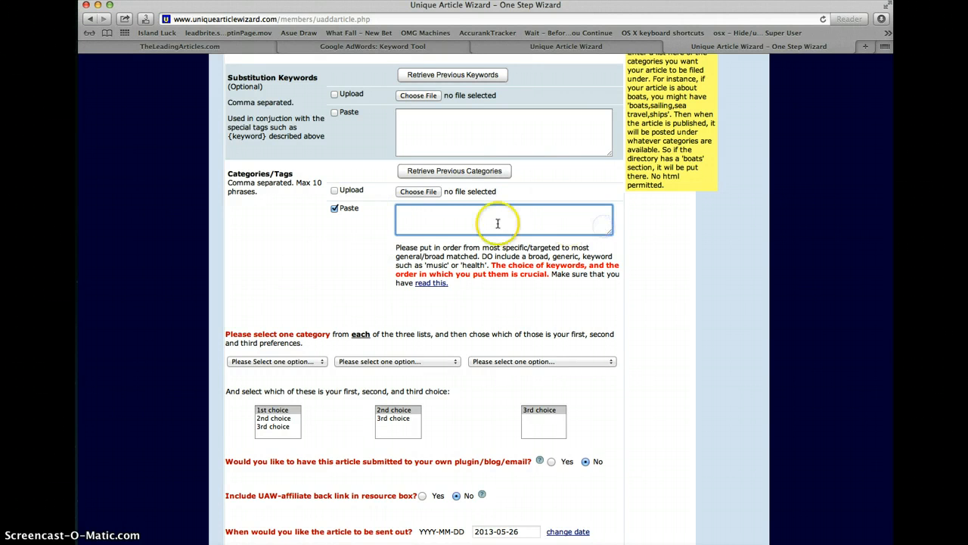
# Try 10 as the maximum submissions per day and clear the field again.
pyautogui.scroll(-3, 485, 221)
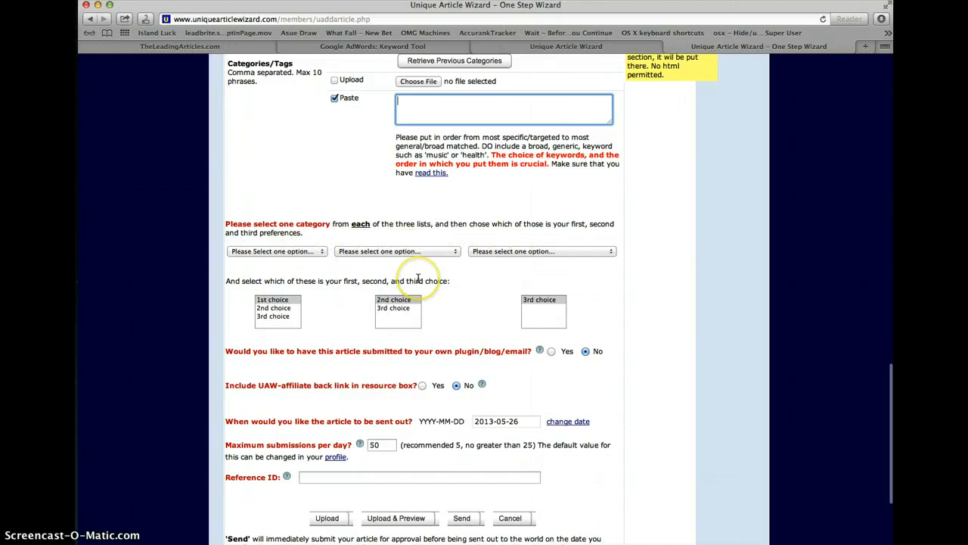
pyautogui.scroll(-1, 418, 276)
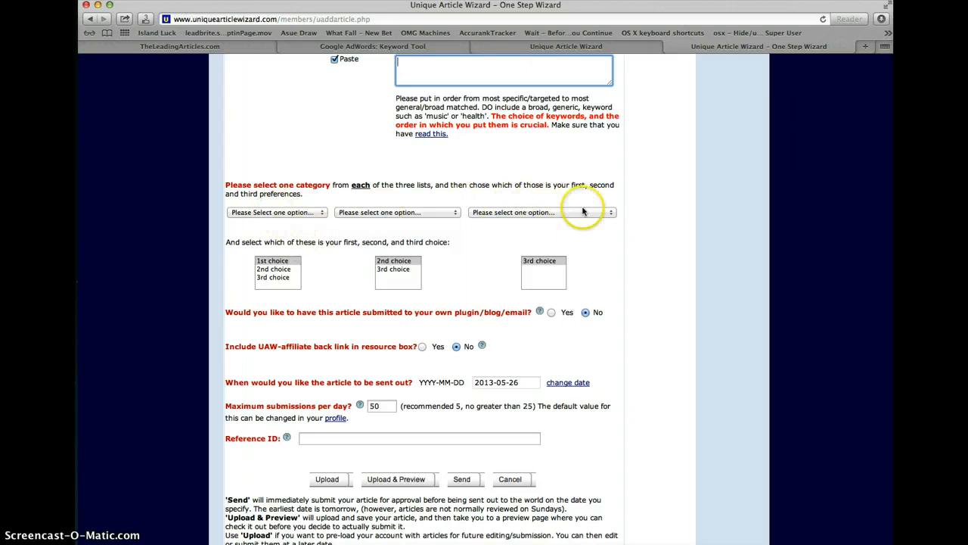
pyautogui.scroll(-3, 598, 308)
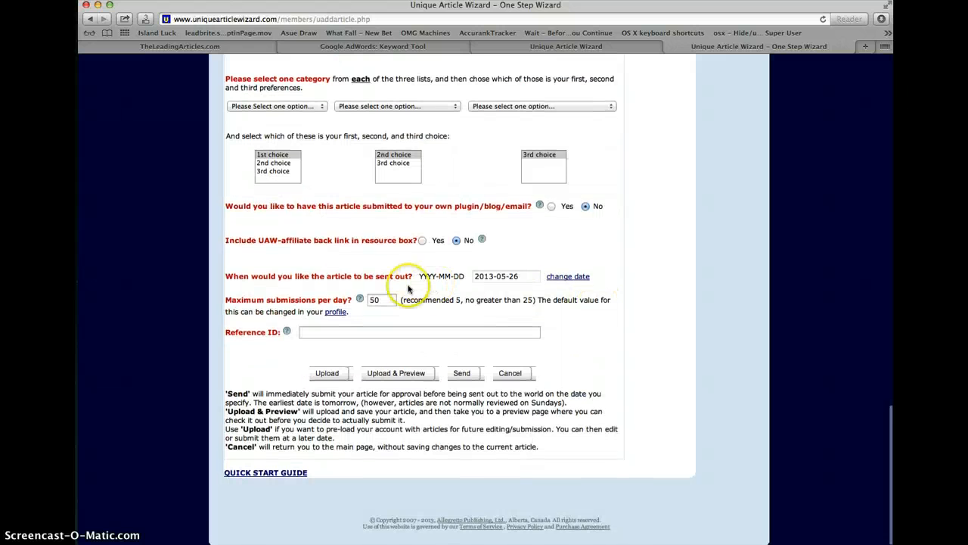
pyautogui.moveTo(384, 301); pyautogui.dragTo(366, 299)
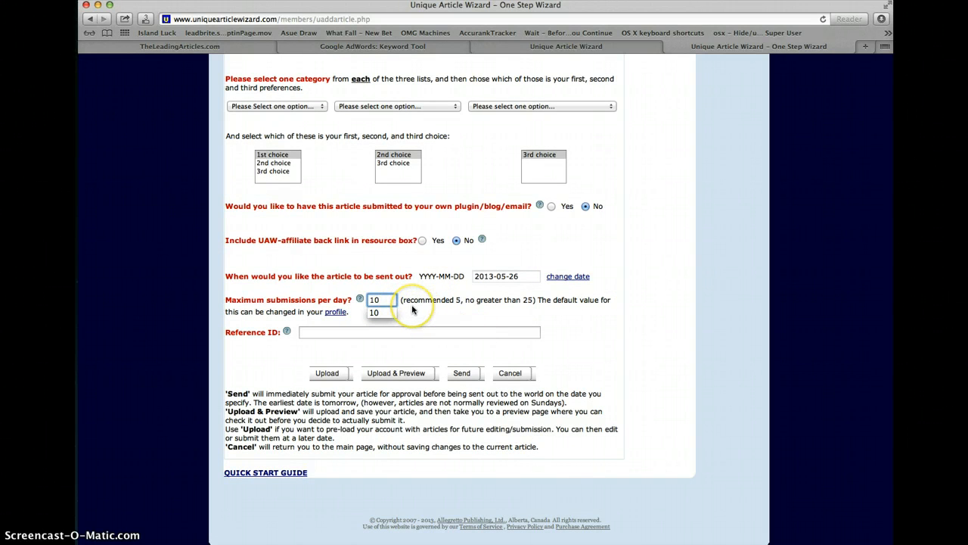
pyautogui.press('BackSpace')
pyautogui.press('BackSpace')
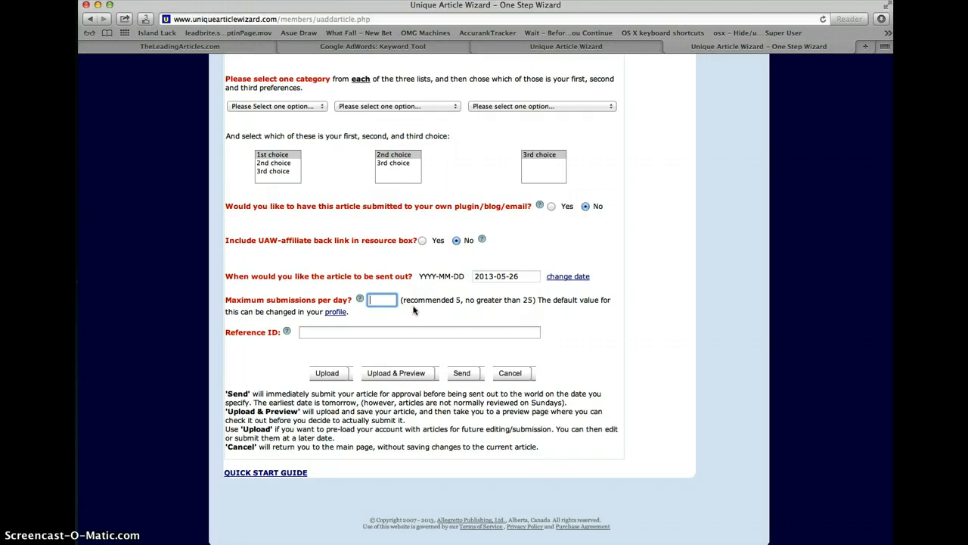
pyautogui.click(456, 322)
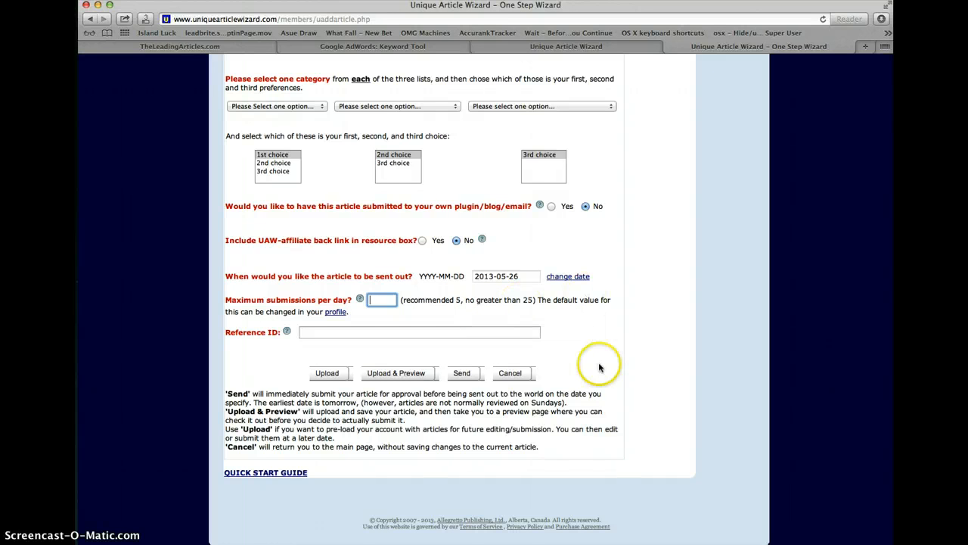
# View the calendar for the article's send-out date and close it without changing the date.
pyautogui.scroll(-1, 603, 374)
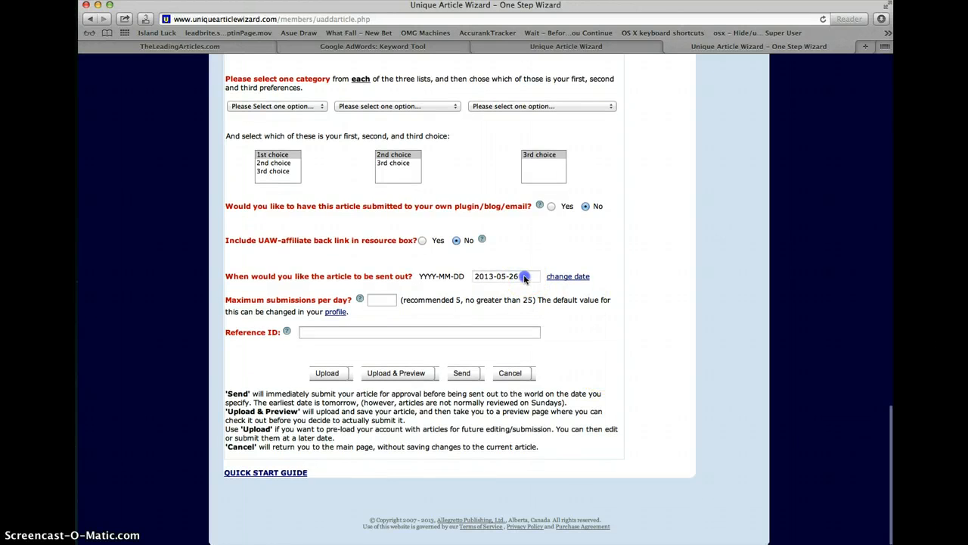
pyautogui.click(472, 276)
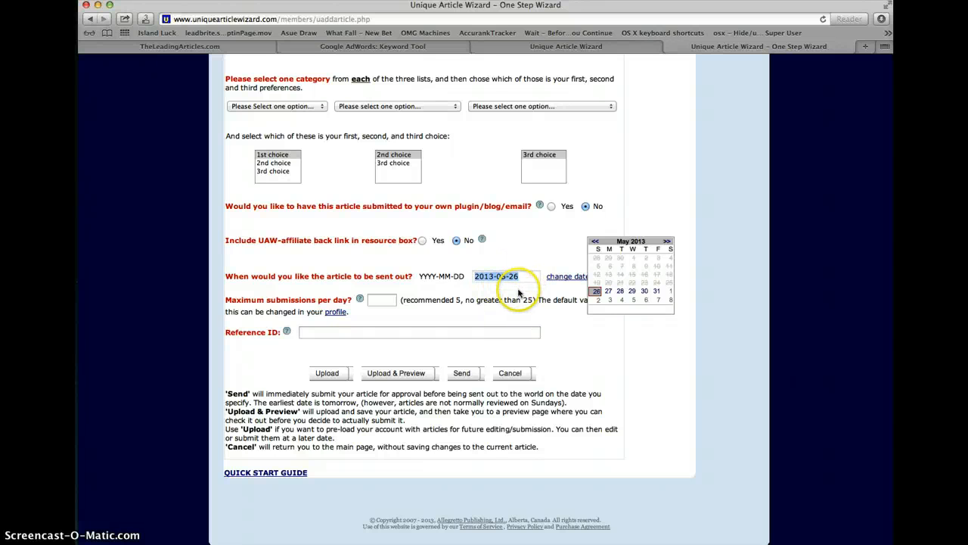
pyautogui.click(531, 236)
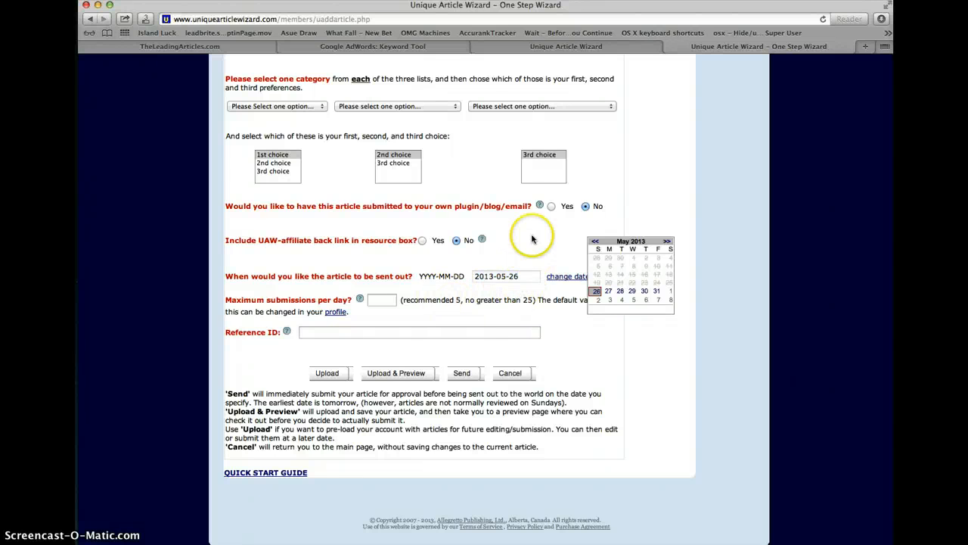
pyautogui.click(507, 277)
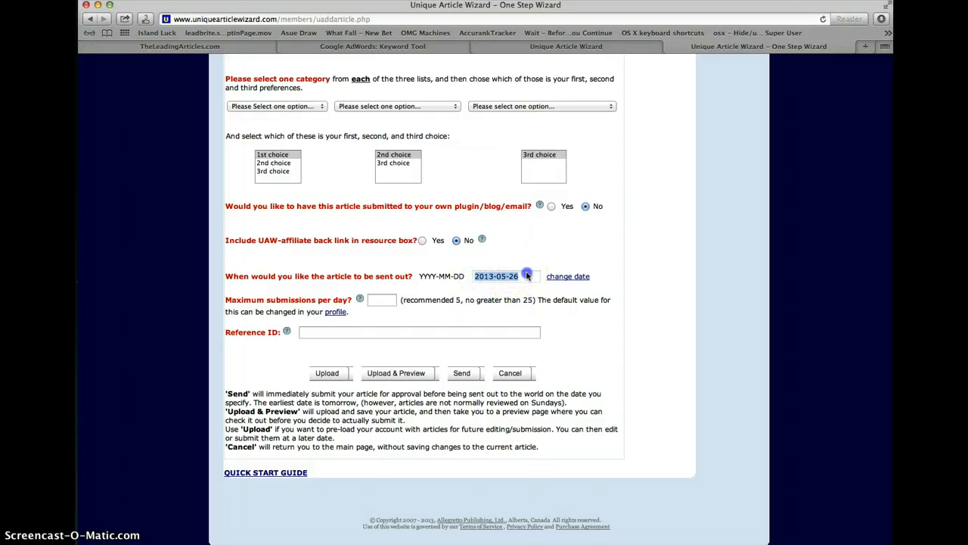
pyautogui.click(529, 275)
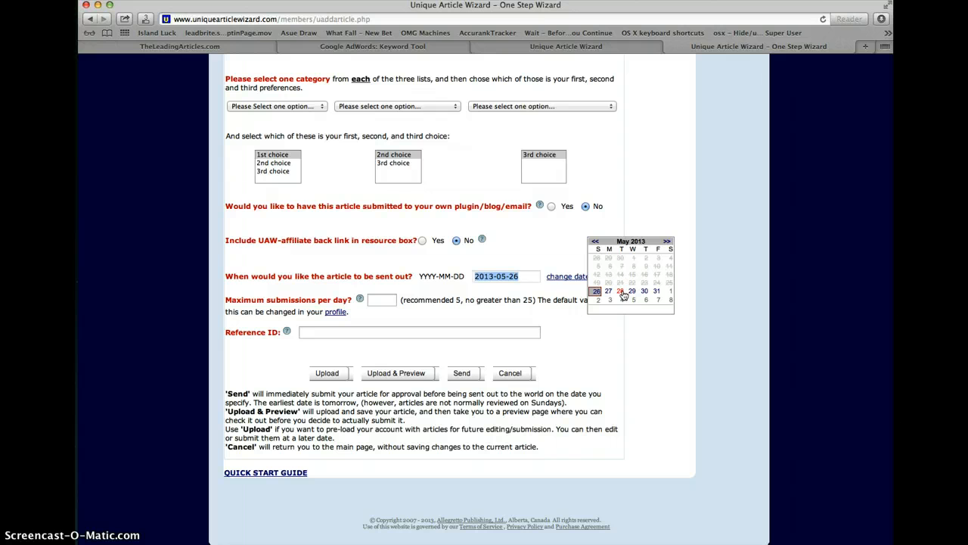
pyautogui.click(539, 256)
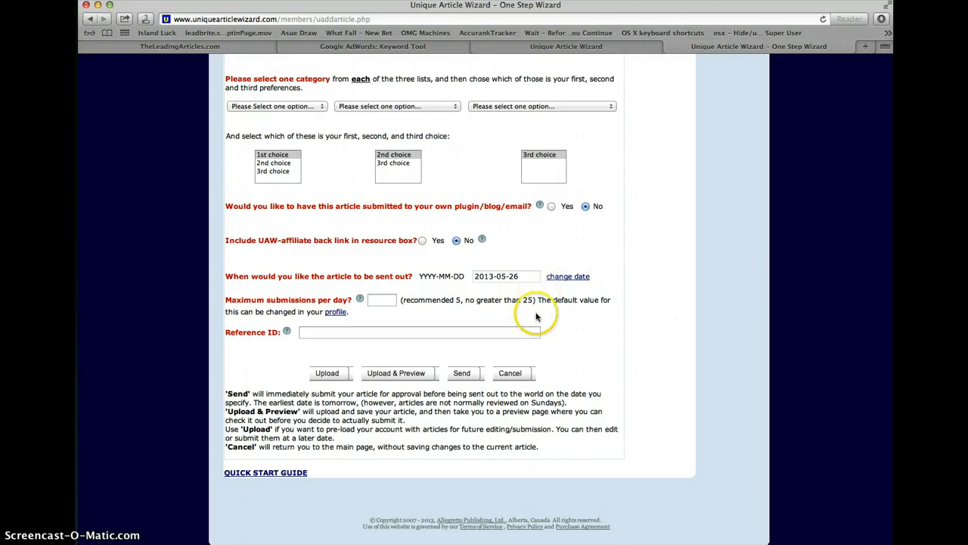
# Review the Upload & Preview option and look back over the form from the project settings to the extra titles.
pyautogui.click(378, 378)
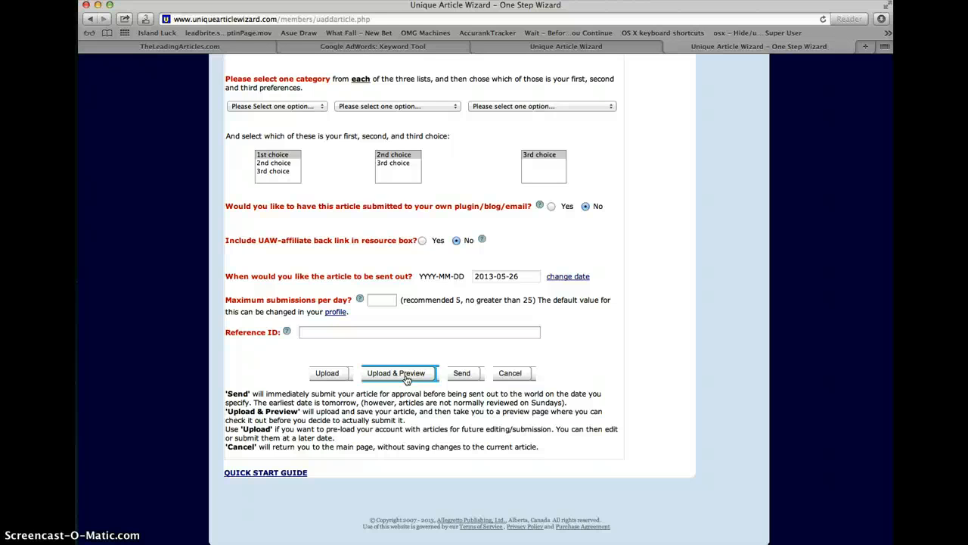
pyautogui.scroll(20, 548, 177)
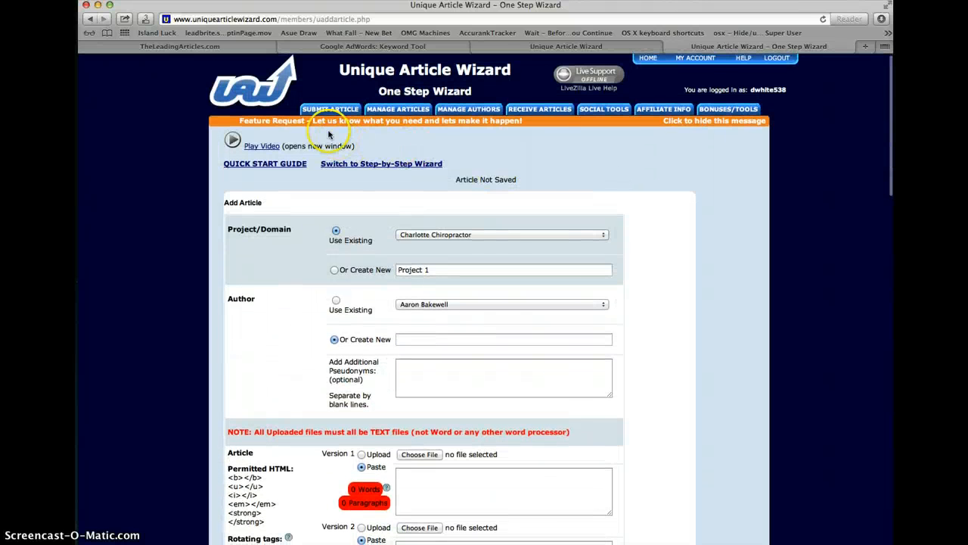
pyautogui.moveTo(326, 135); pyautogui.dragTo(503, 168)
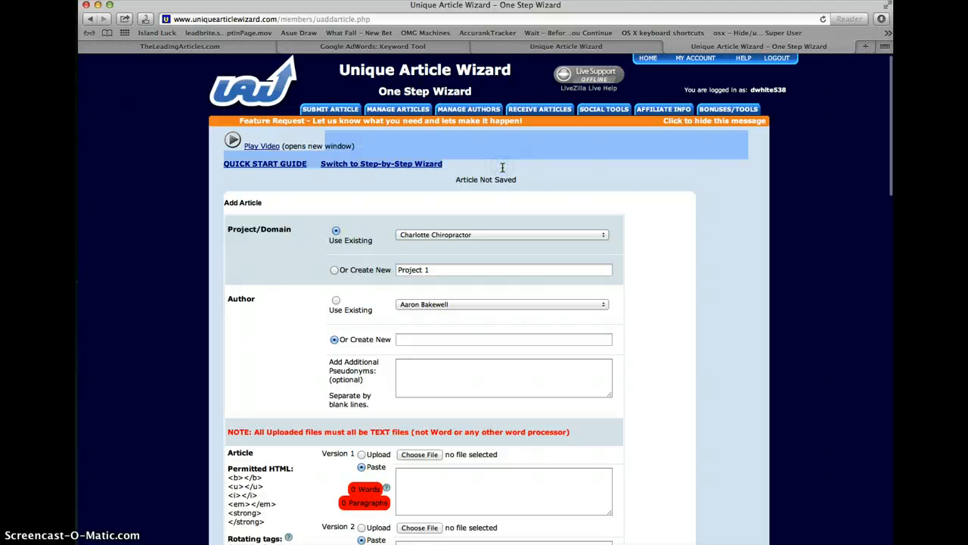
pyautogui.click(530, 168)
pyautogui.scroll(-10, 624, 178)
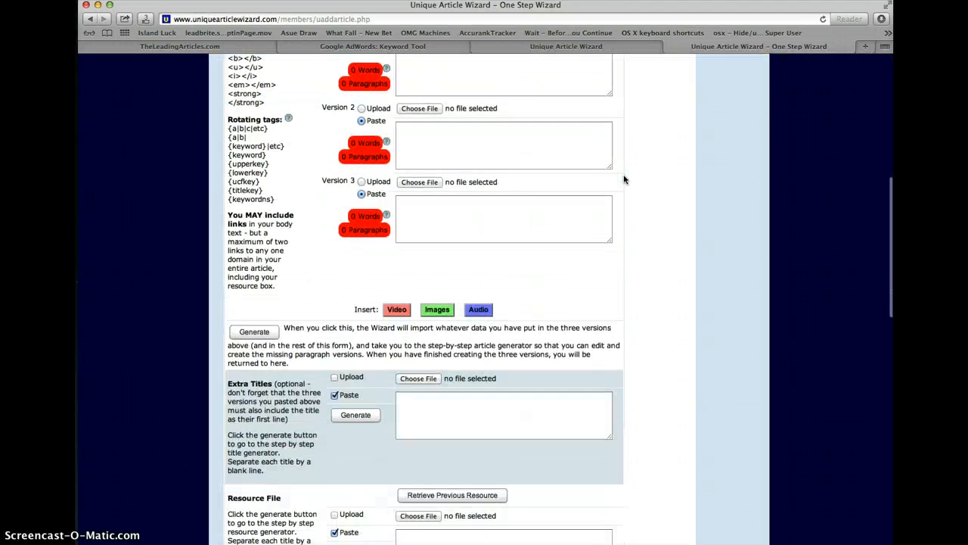
# Go back to the top of the form and look through the list of existing projects without changing the selection.
pyautogui.scroll(10, 624, 179)
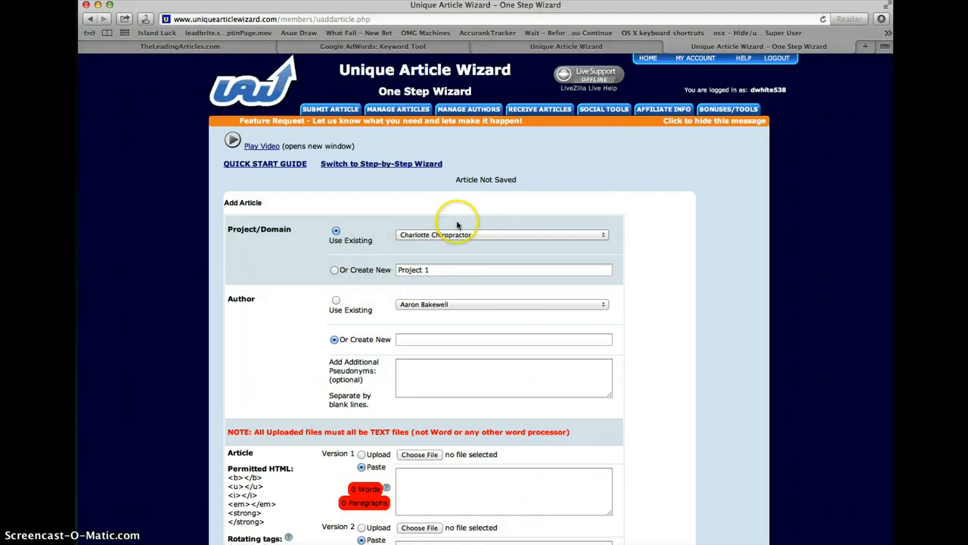
pyautogui.click(490, 236)
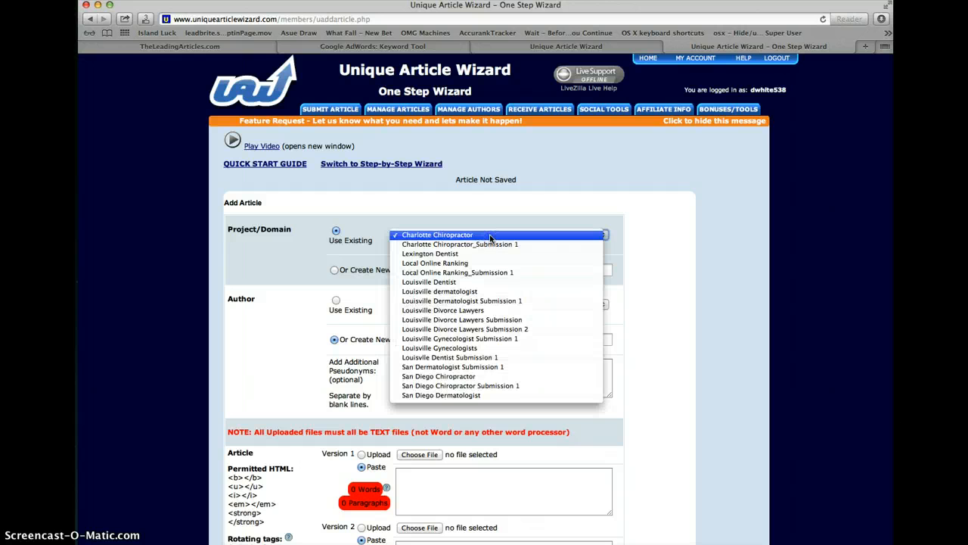
pyautogui.click(491, 237)
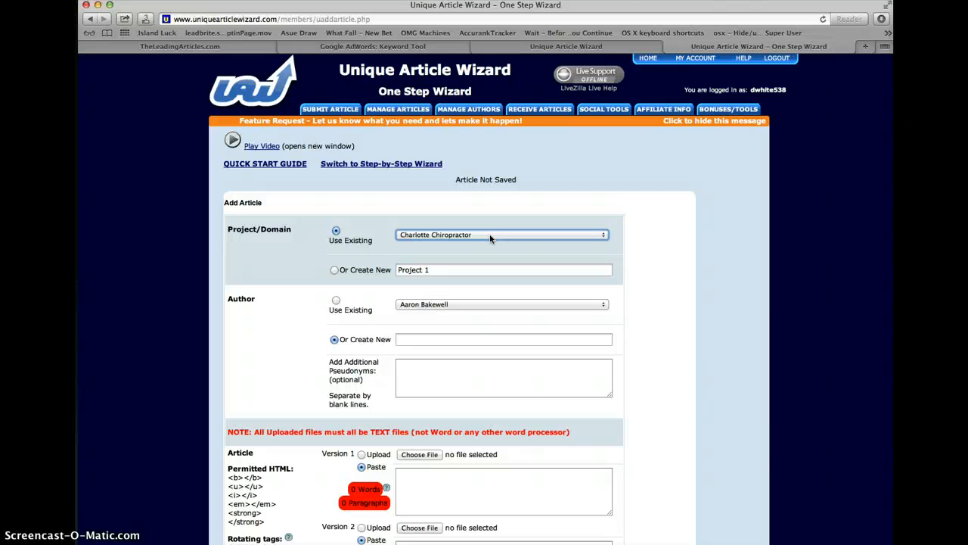
pyautogui.click(490, 236)
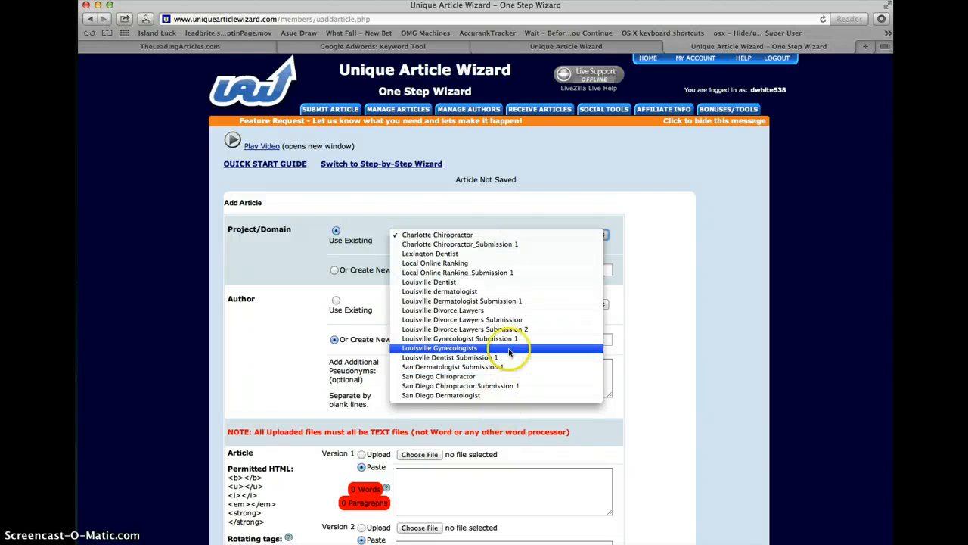
pyautogui.click(295, 317)
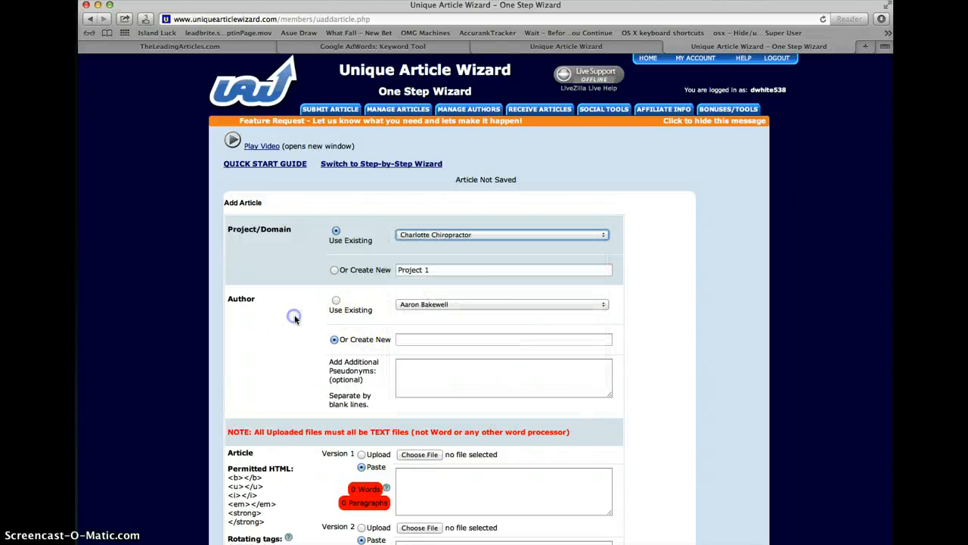
# Choose to create a new project and name it Charlotte Chiropractor_Submission 2 using the autocomplete suggestion.
pyautogui.click(460, 269)
pyautogui.moveTo(447, 269); pyautogui.dragTo(368, 270)
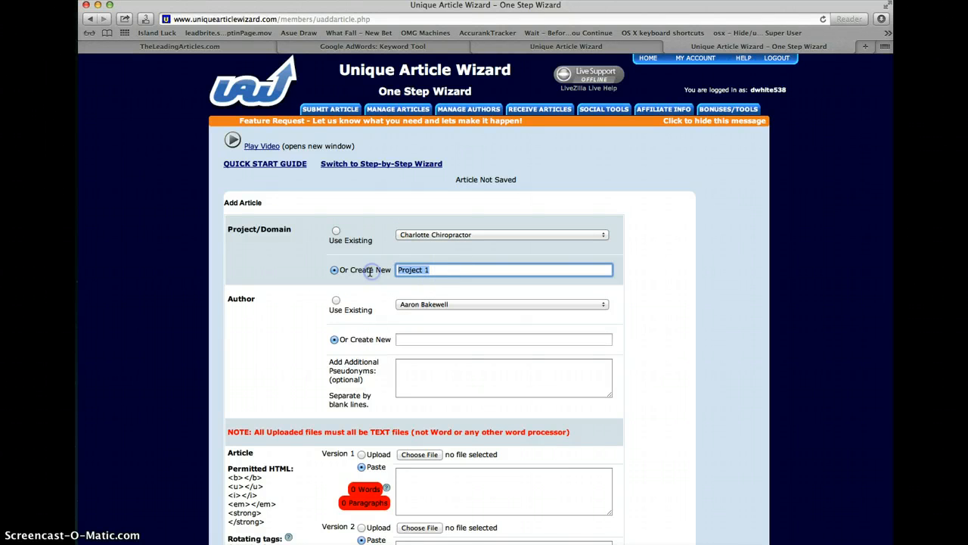
pyautogui.write('c')
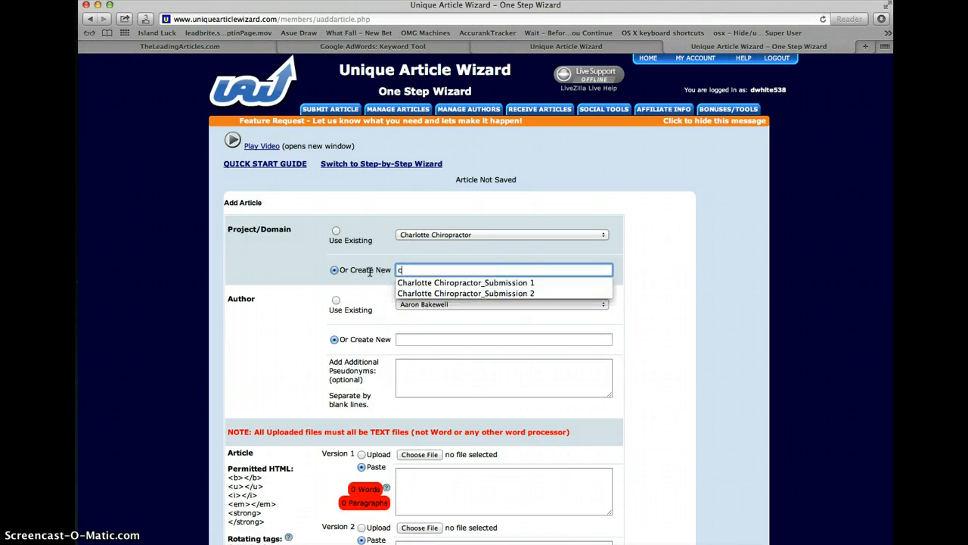
pyautogui.press('BackSpace')
pyautogui.click(385, 265)
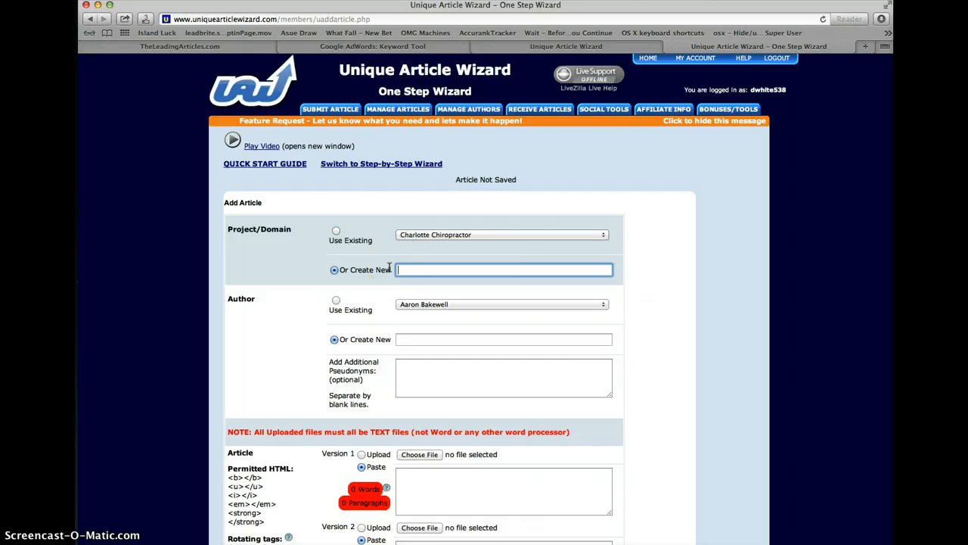
pyautogui.write('C')
pyautogui.press('Down')
pyautogui.press('Down')
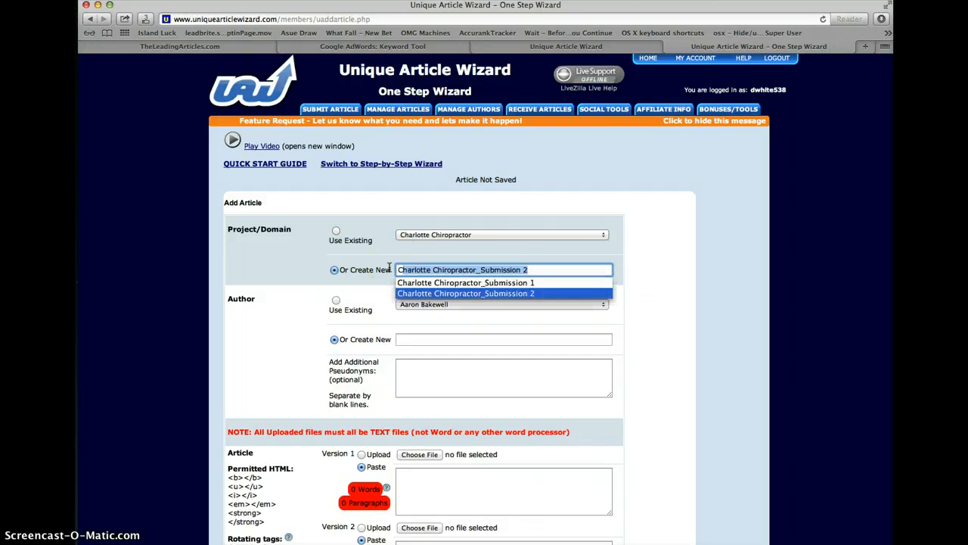
pyautogui.press('Return')
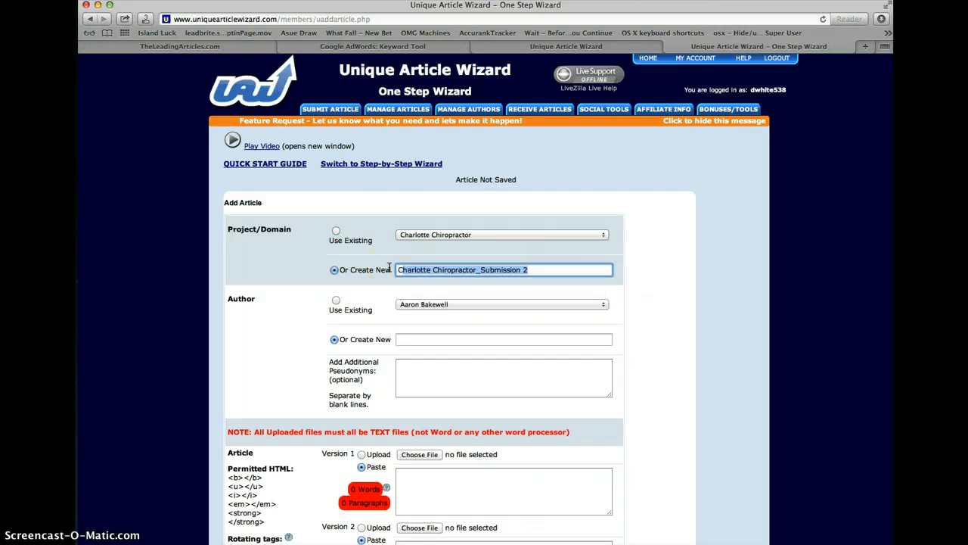
# Check the list of existing projects again, close it unchanged, and select the whole new project name.
pyautogui.click(475, 237)
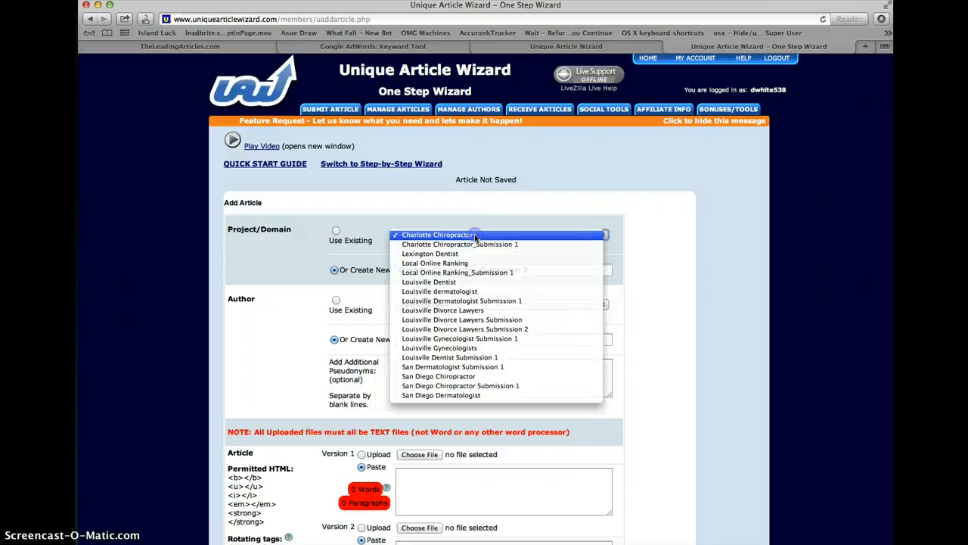
pyautogui.click(320, 291)
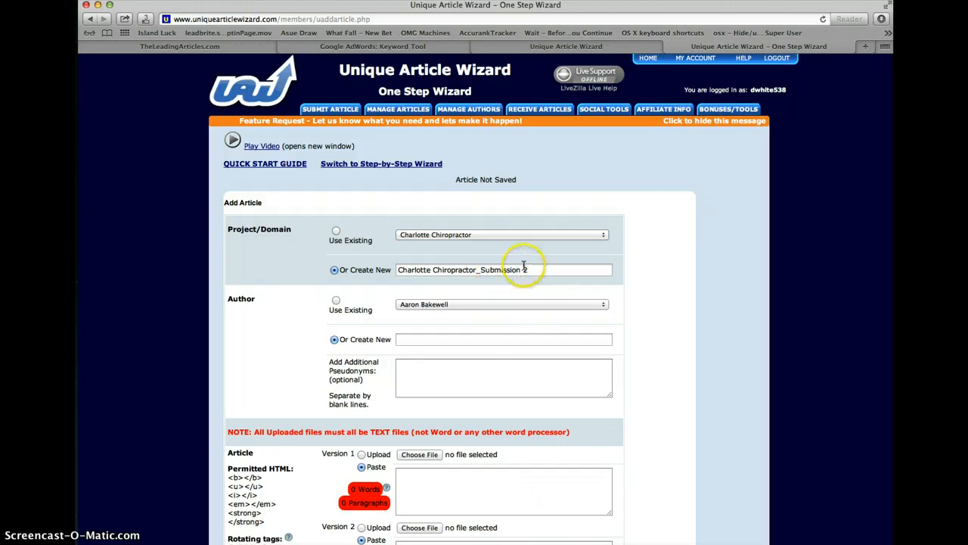
pyautogui.moveTo(537, 270); pyautogui.dragTo(395, 273)
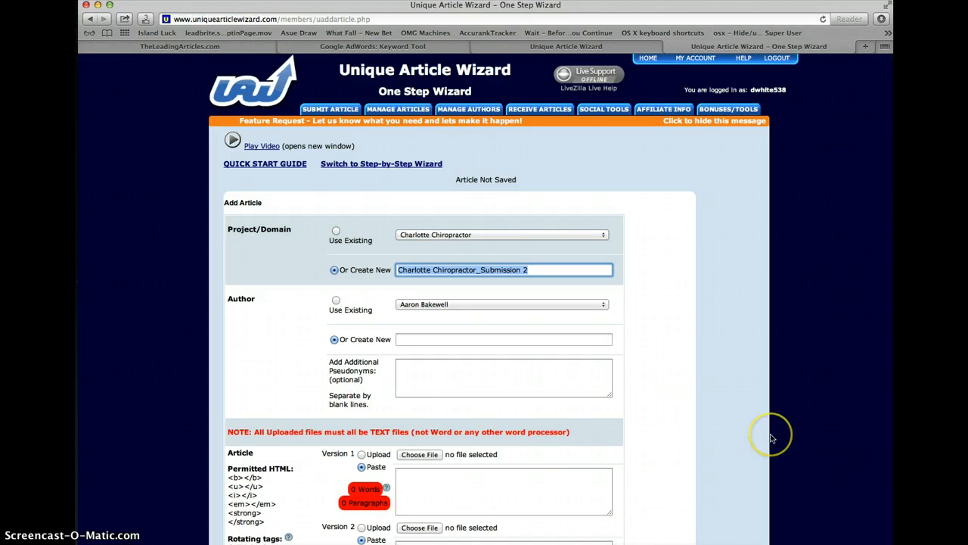
# Minimize the Rank Tracker window and reposition Finder's Internet Business window so that its full folder list can be browsed.
pyautogui.hotkey('ctrl', 'Right')
pyautogui.hotkey('ctrl', 'Right')
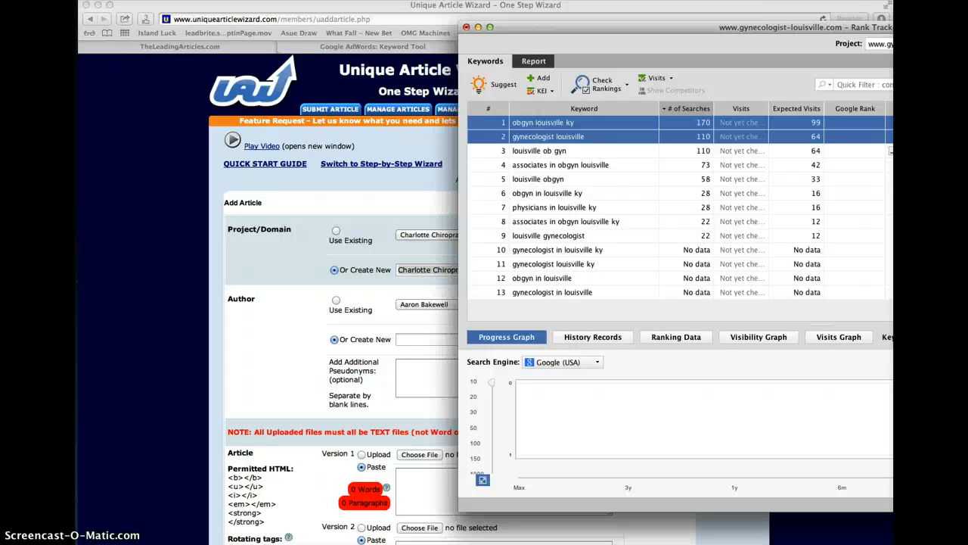
pyautogui.moveTo(491, 26); pyautogui.dragTo(418, 146)
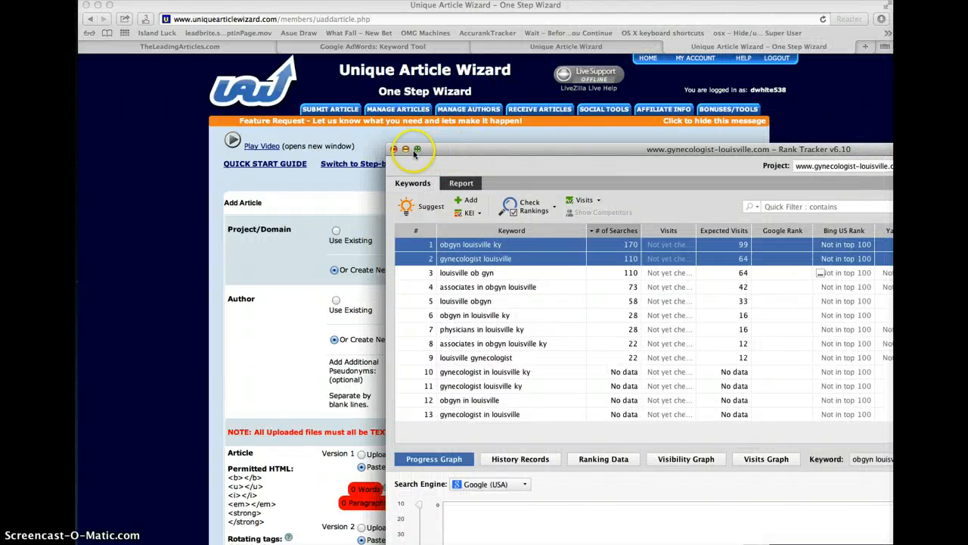
pyautogui.click(405, 149)
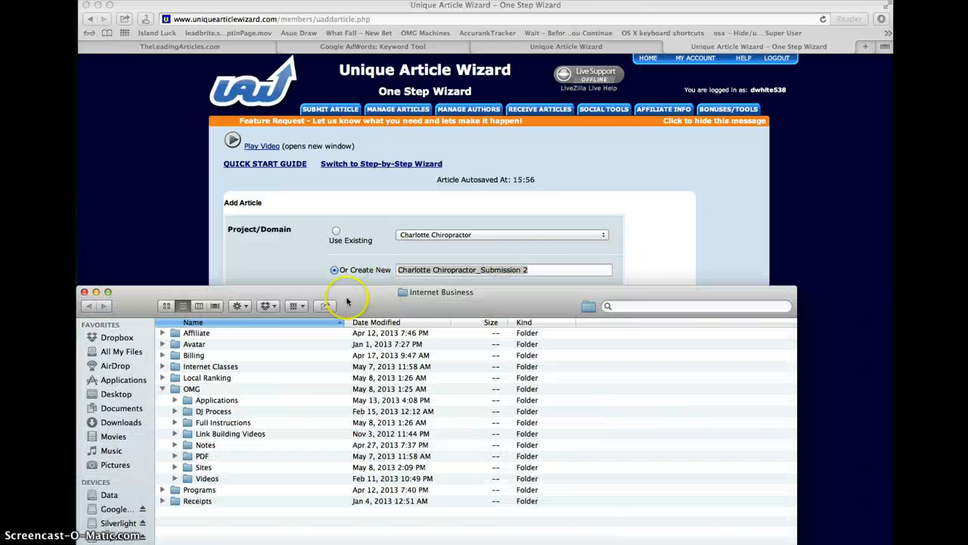
pyautogui.moveTo(250, 295); pyautogui.dragTo(286, 126)
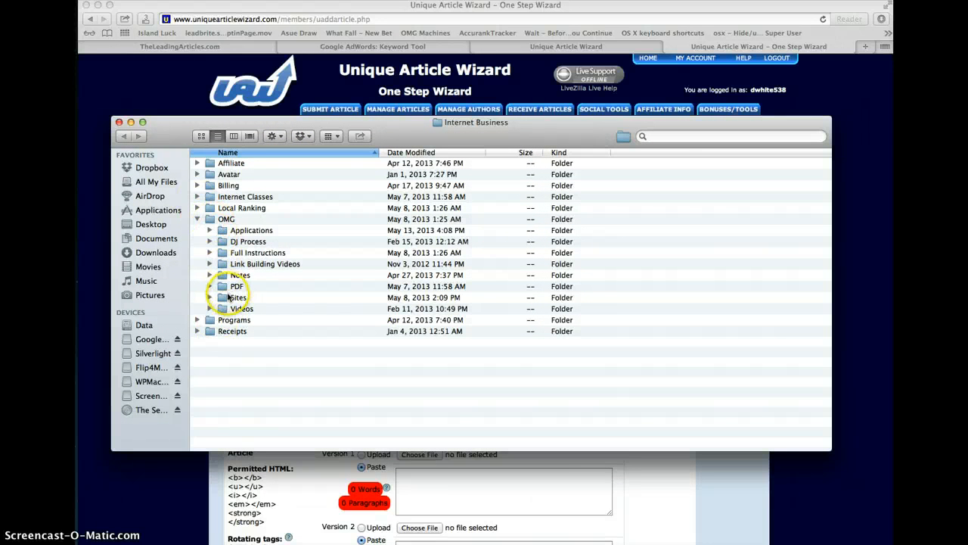
# Switch the Finder window to column view and browse to OMG > Sites > Group 1 (January 2013) > Sites.
pyautogui.click(219, 297)
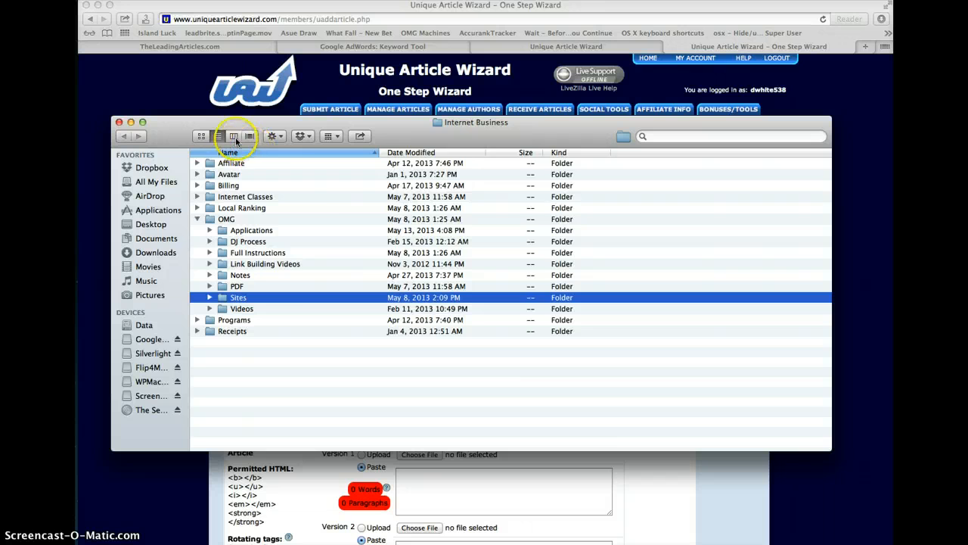
pyautogui.click(233, 136)
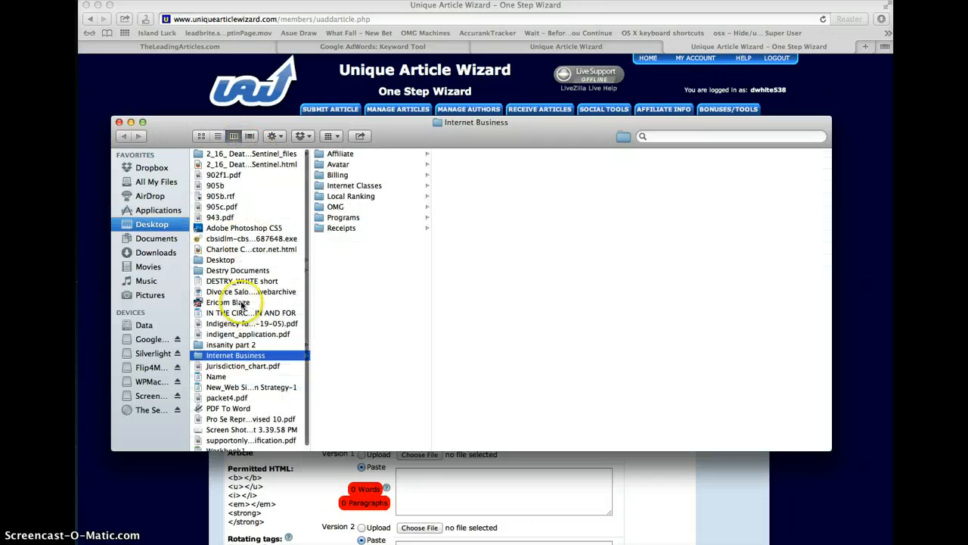
pyautogui.click(335, 207)
pyautogui.click(454, 217)
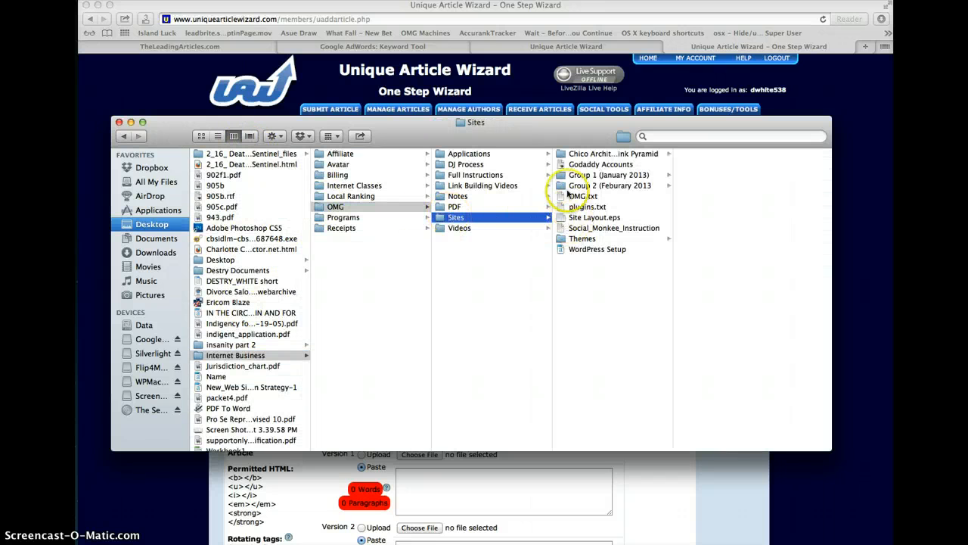
pyautogui.click(575, 174)
pyautogui.click(687, 174)
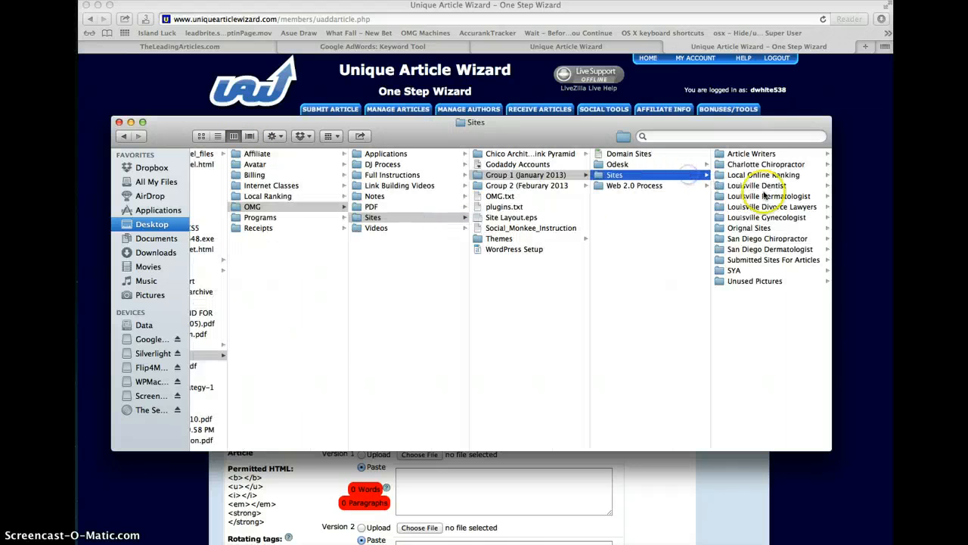
# Browse to Charlotte Chiropractor > UAW > Web 2.0 and select the Round 3.zip archive.
pyautogui.click(753, 166)
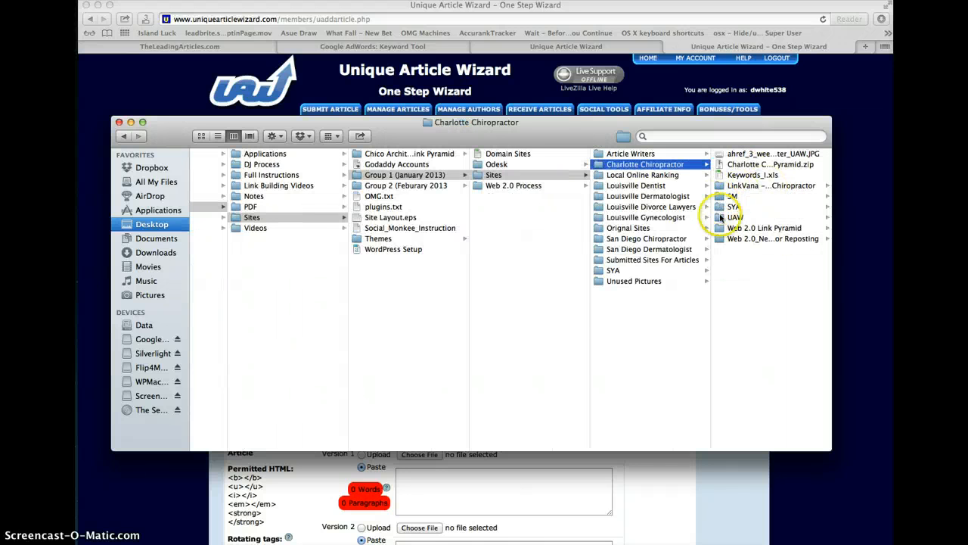
pyautogui.click(723, 217)
pyautogui.click(734, 206)
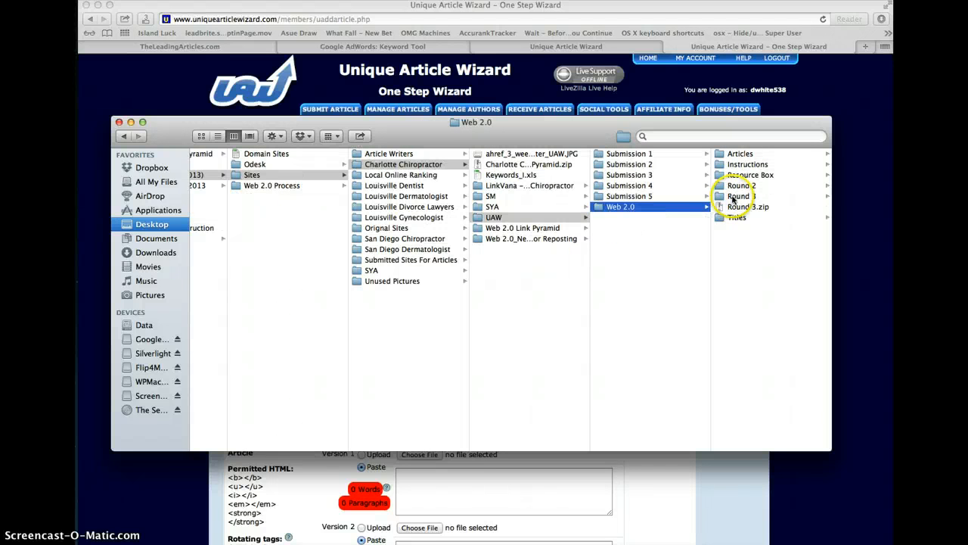
pyautogui.click(731, 207)
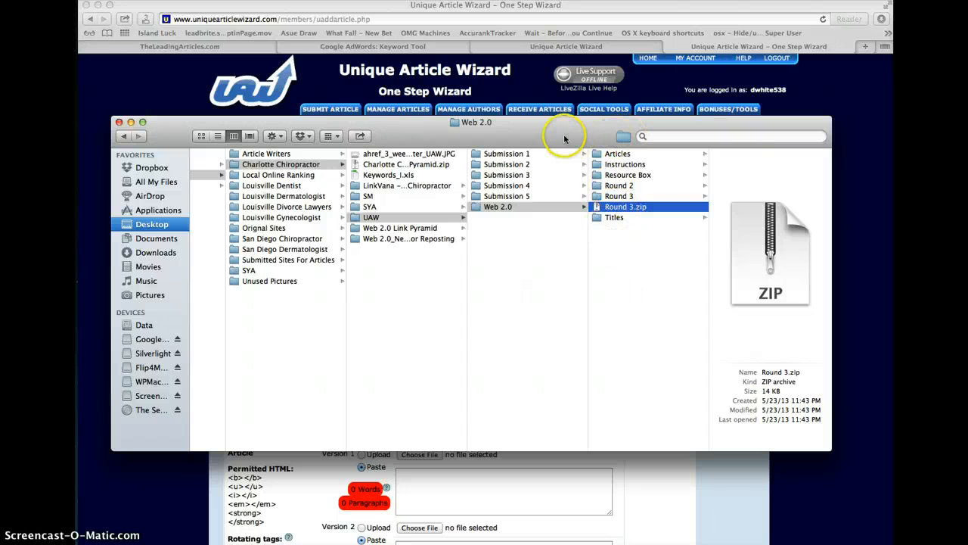
# Look at the available actions for the Round 3 folder, dismiss them, and show the folder's contents.
pyautogui.rightClick(612, 198)
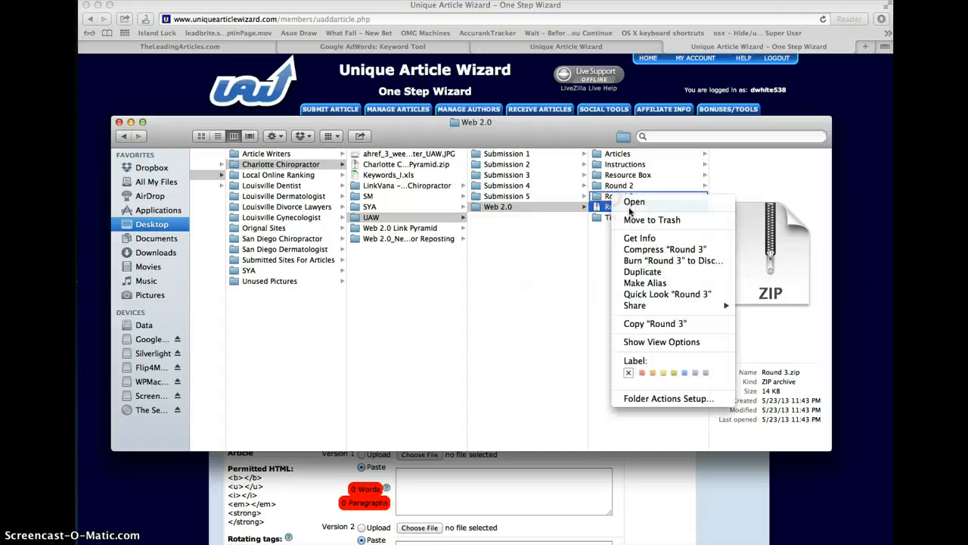
pyautogui.click(597, 278)
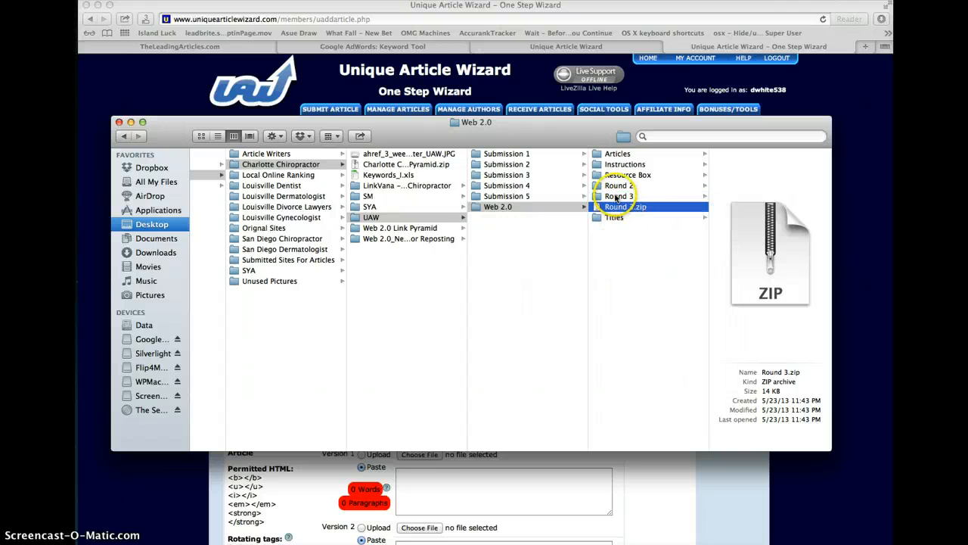
pyautogui.click(616, 196)
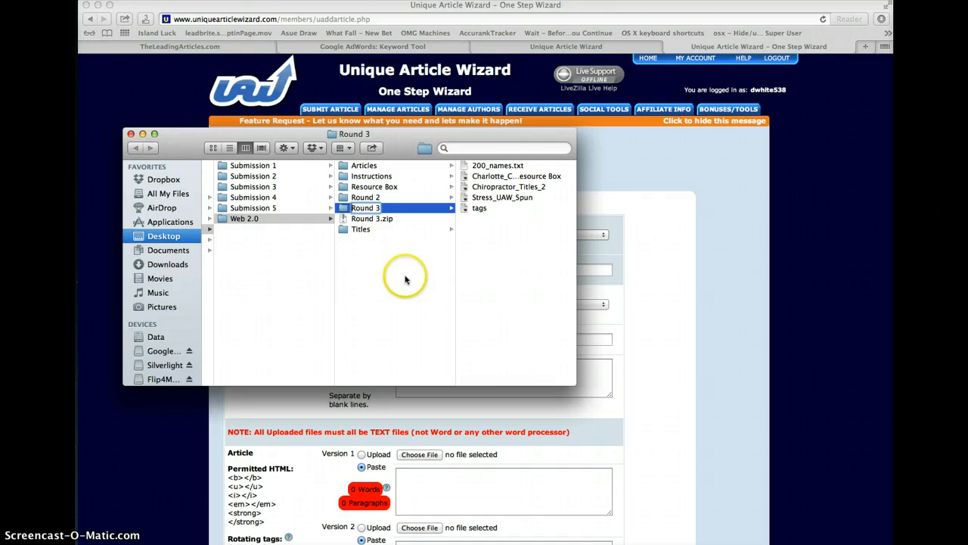
# Rename the Round 3.zip archive to Charlotte_Chiropractor_Submission_2.zip.
pyautogui.click(373, 242)
pyautogui.click(360, 219)
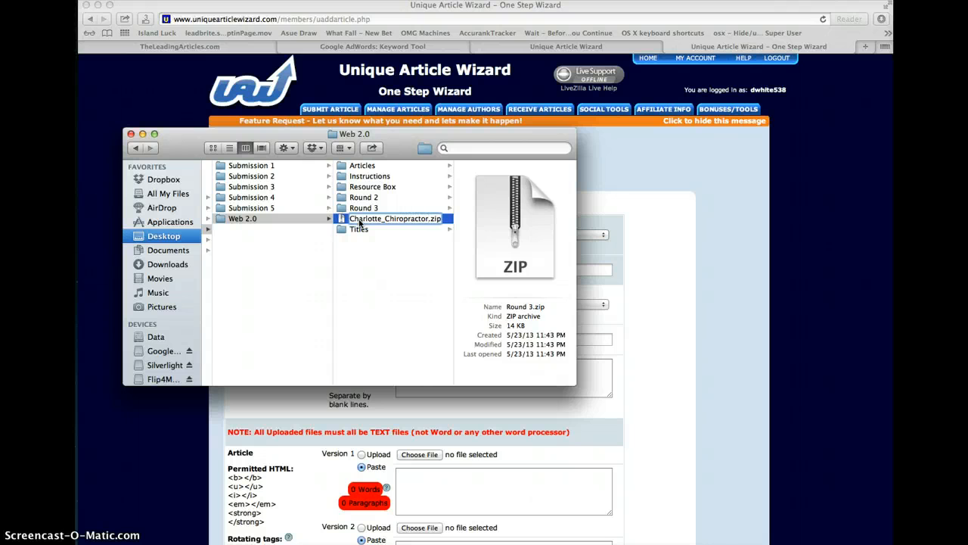
pyautogui.write('_Submission_2')
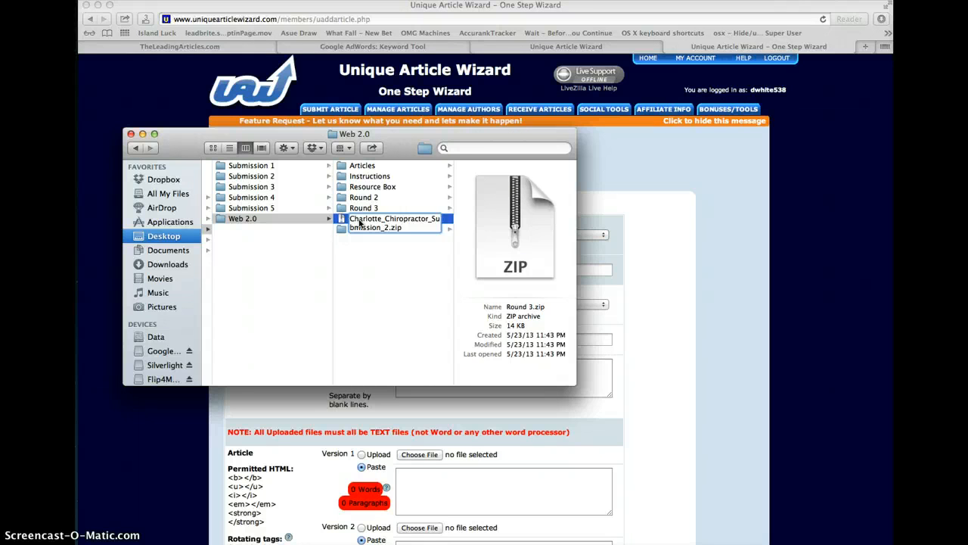
pyautogui.press('Return')
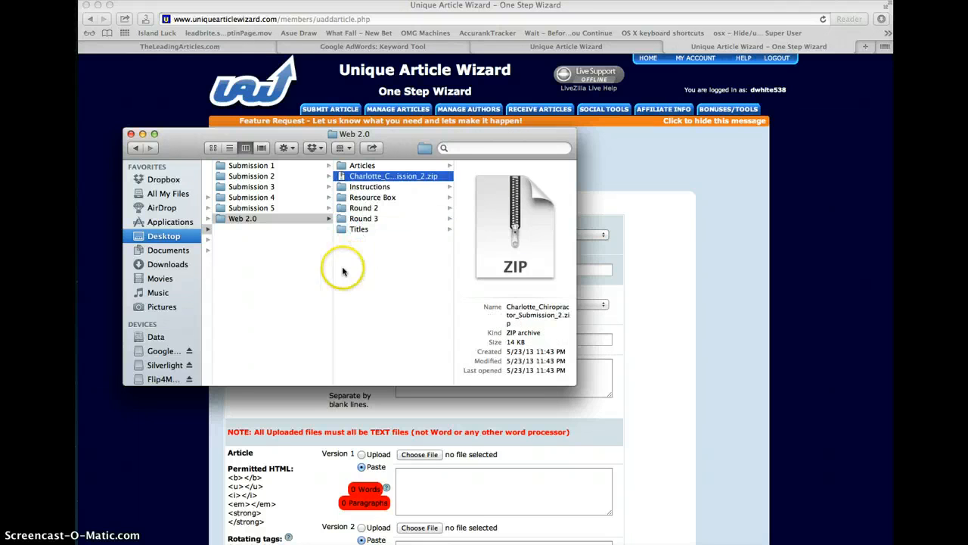
# Move the Finder window aside, widen the Web 2.0 column to show full file names, and select the renamed archive.
pyautogui.click(397, 264)
pyautogui.moveTo(292, 132); pyautogui.dragTo(551, 173)
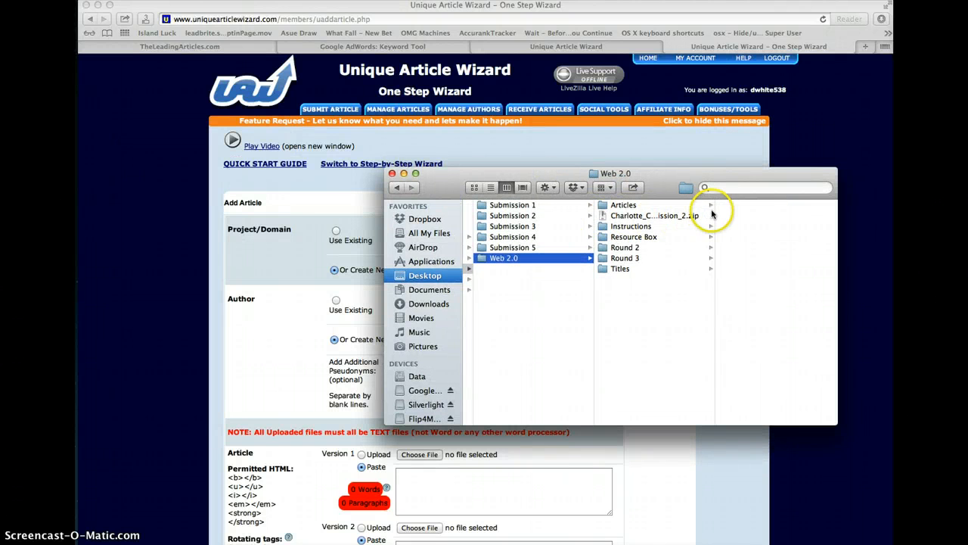
pyautogui.moveTo(716, 211); pyautogui.dragTo(811, 209)
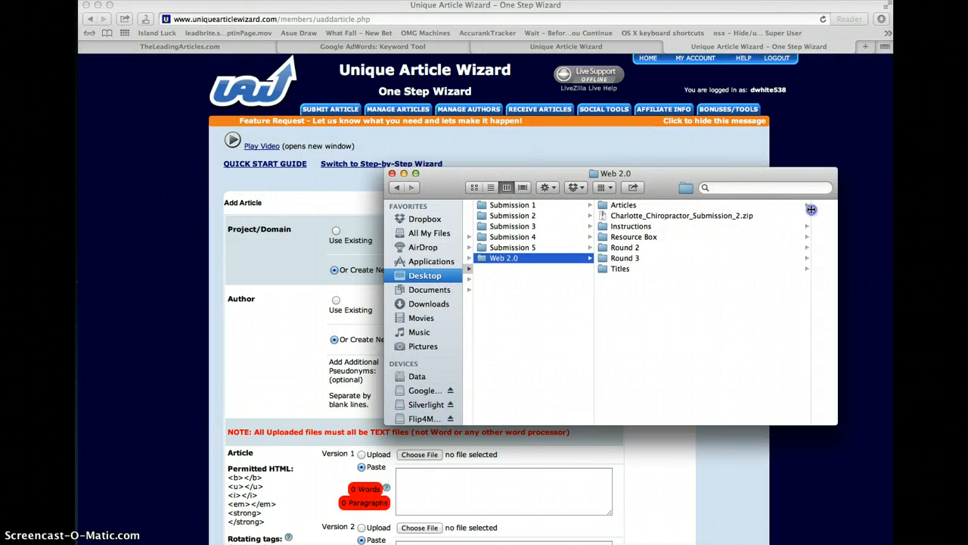
pyautogui.click(650, 214)
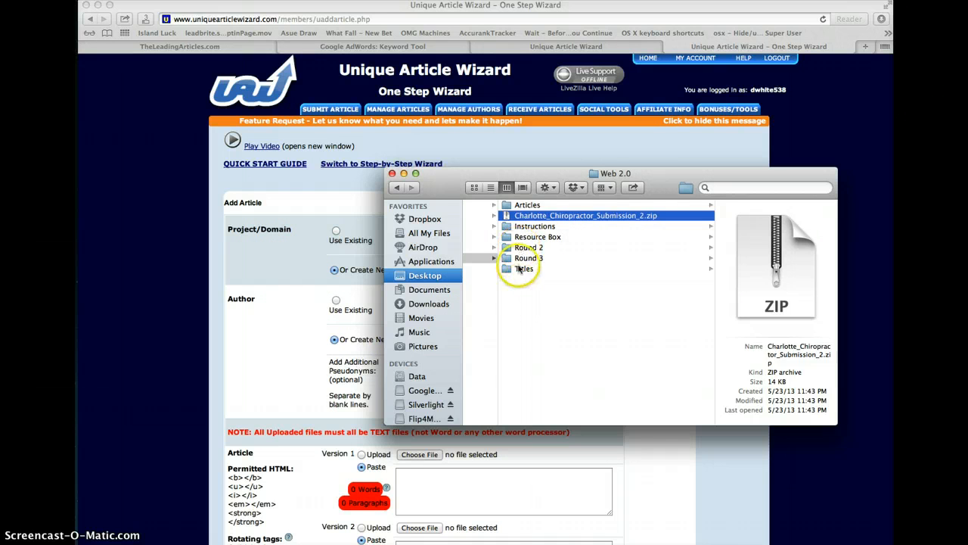
# Open the Round 3 folder and select 200_names.txt to preview its contents.
pyautogui.click(522, 258)
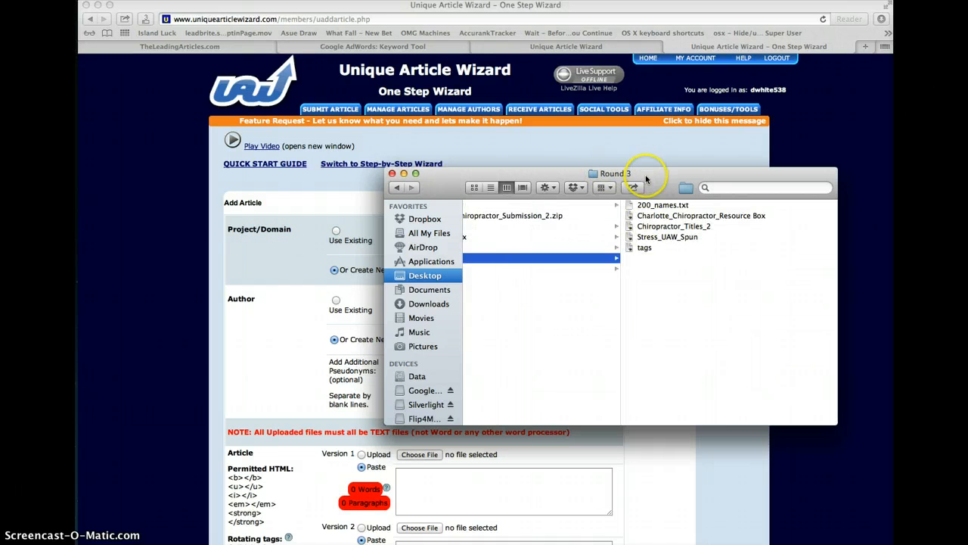
pyautogui.click(639, 205)
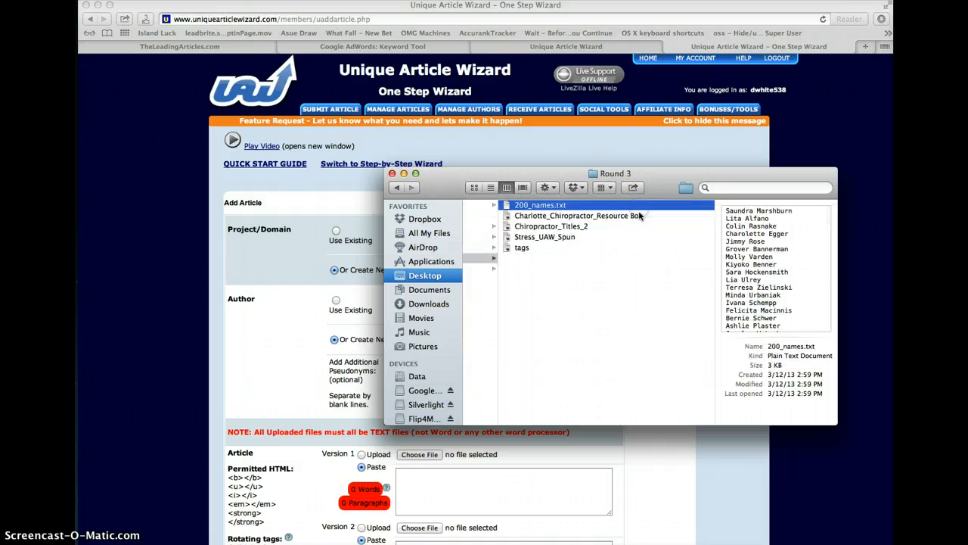
# Move the Finder window aside and look over the article form's text, resource, keyword and category sections.
pyautogui.moveTo(658, 179); pyautogui.dragTo(729, 201)
pyautogui.scroll(-5, 258, 382)
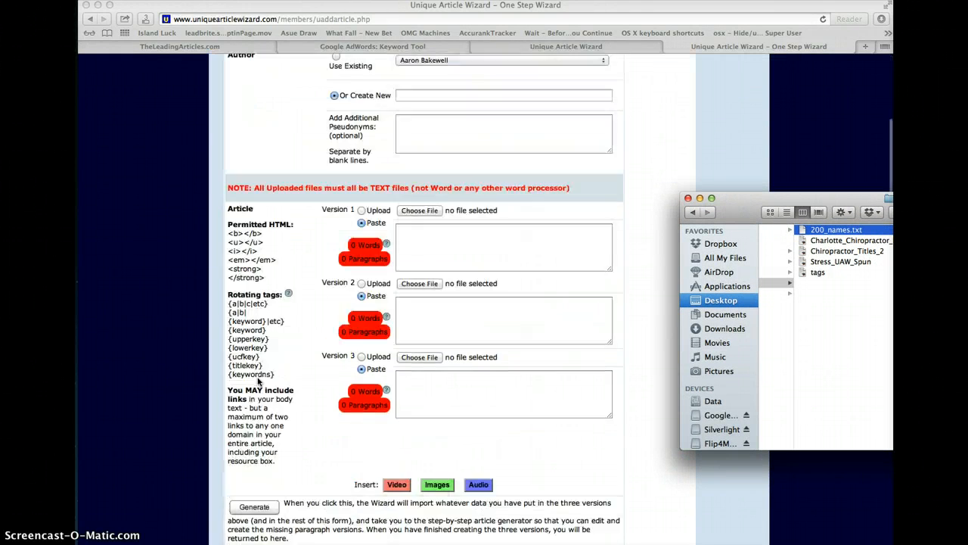
pyautogui.scroll(-12, 258, 382)
pyautogui.scroll(6, 258, 382)
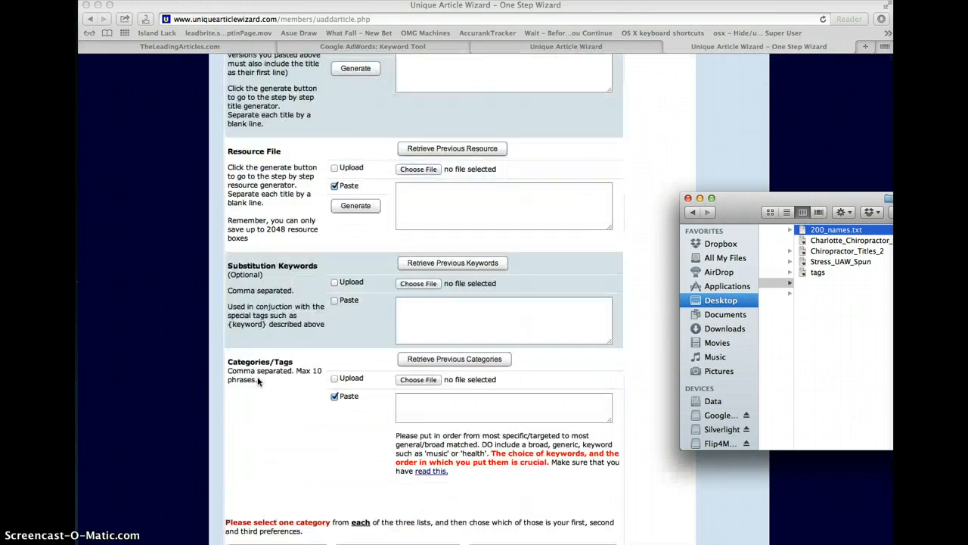
pyautogui.scroll(10, 258, 382)
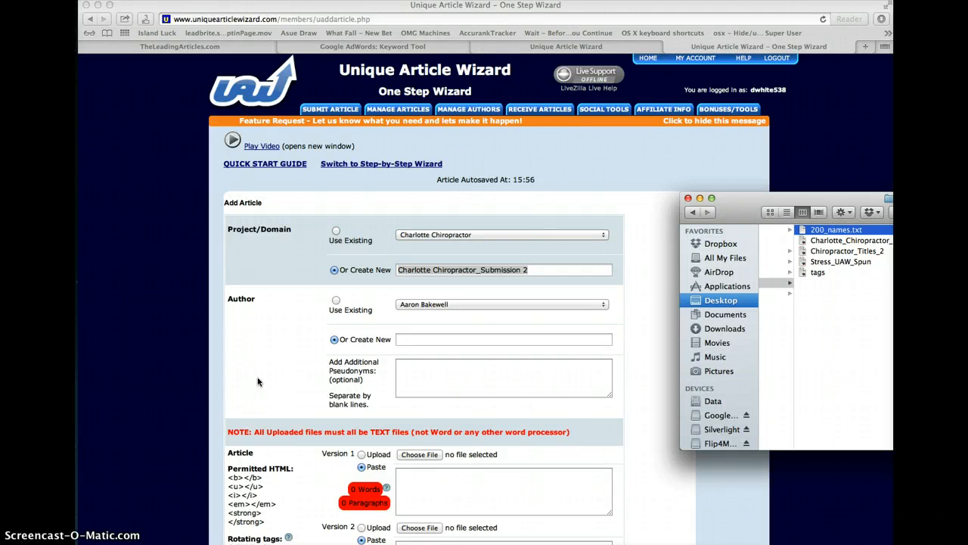
# Compare the new project name with the renamed submission archive in Finder, and return to the Round 3 folder.
pyautogui.click(409, 352)
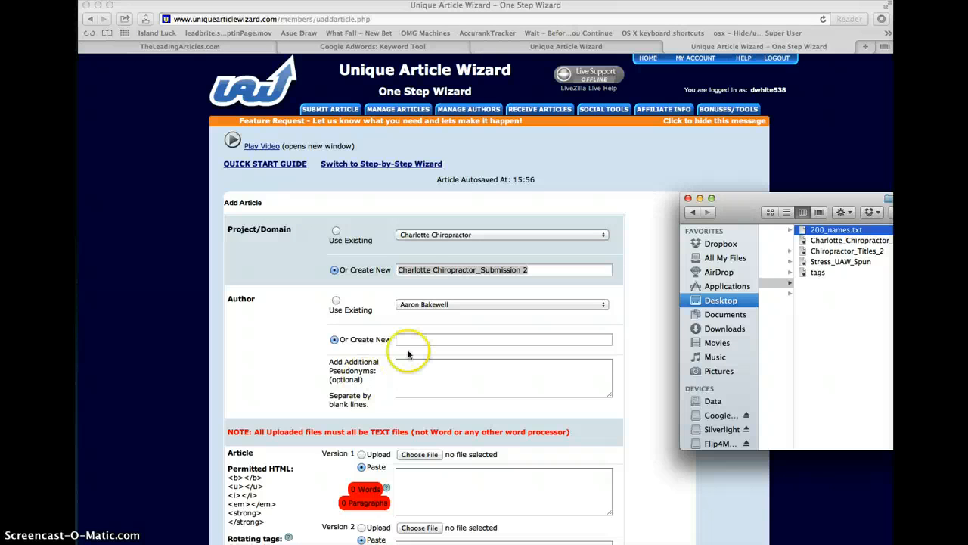
pyautogui.click(405, 273)
pyautogui.moveTo(541, 270); pyautogui.dragTo(387, 268)
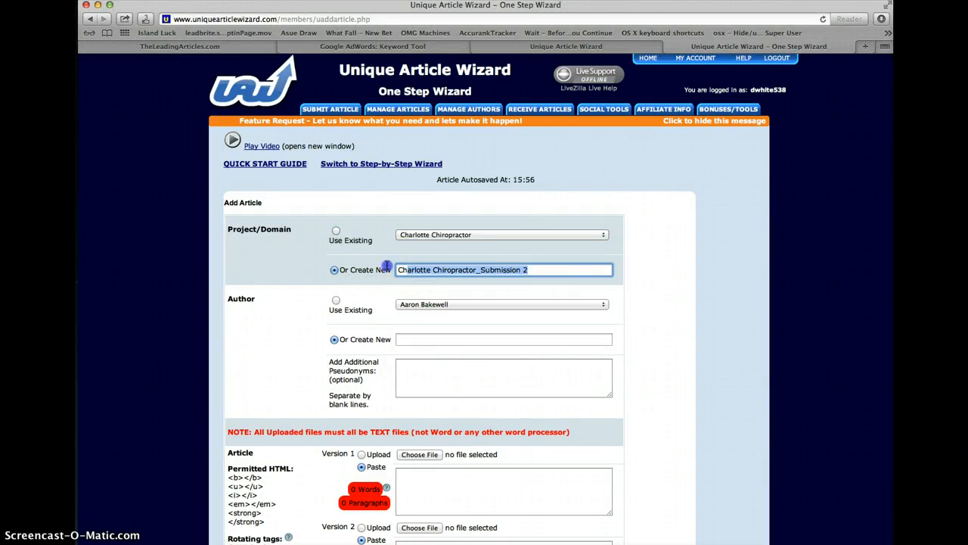
pyautogui.click(892, 261)
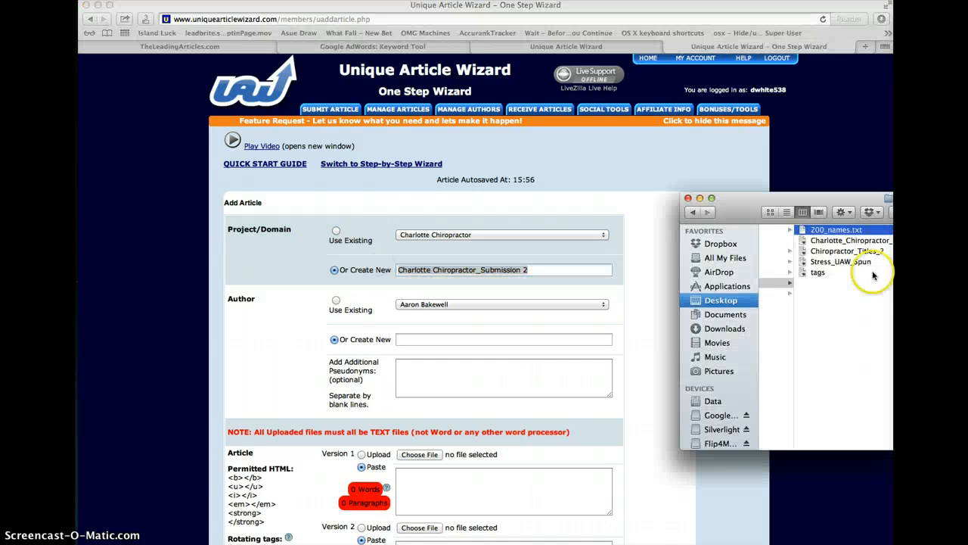
pyautogui.click(832, 242)
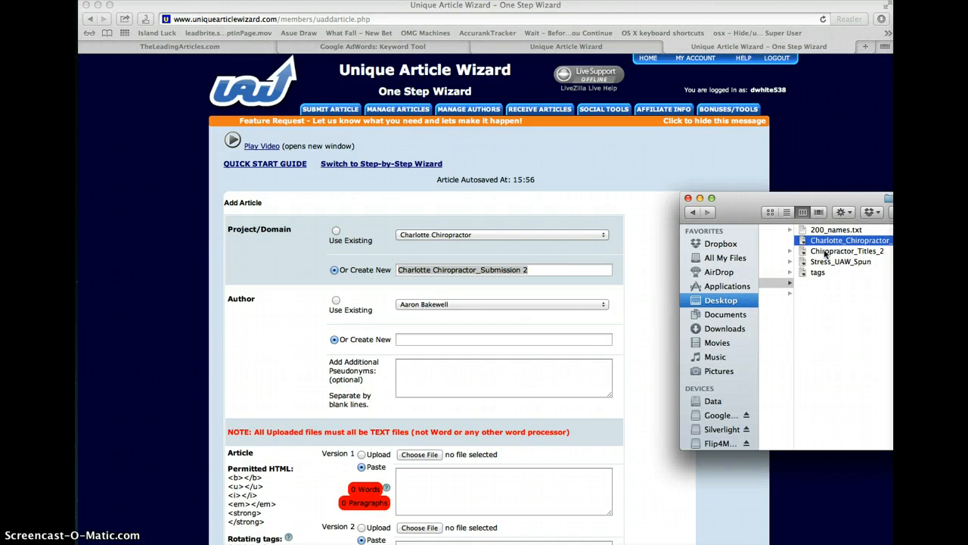
pyautogui.click(792, 282)
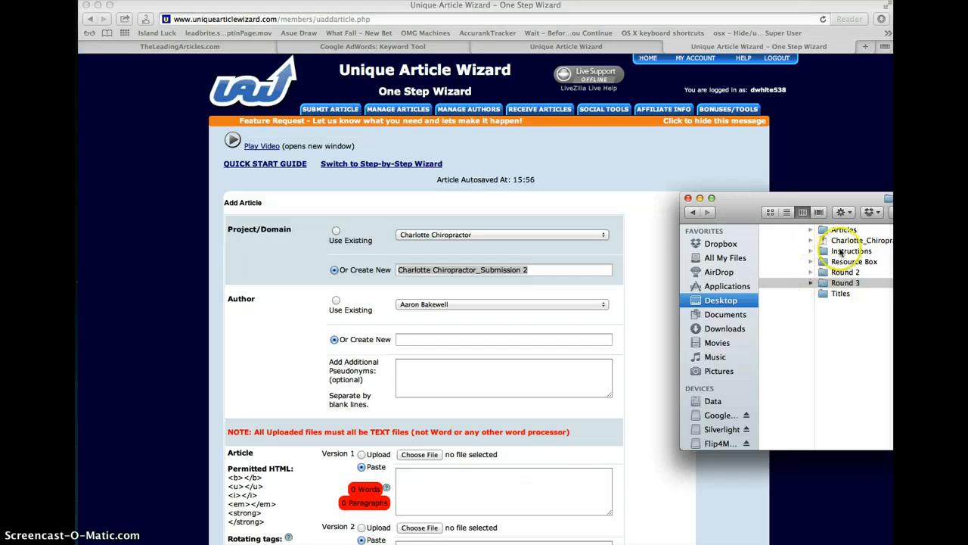
pyautogui.click(836, 241)
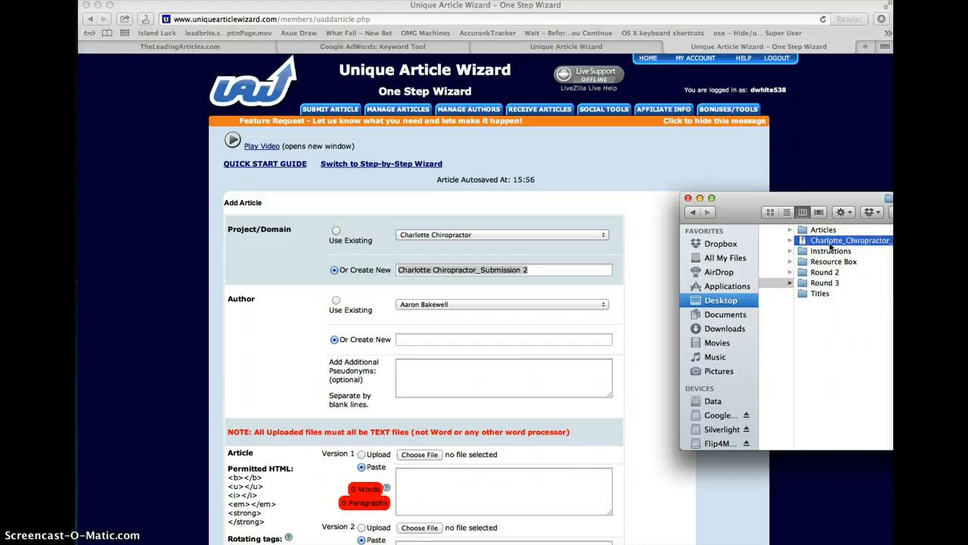
pyautogui.click(806, 282)
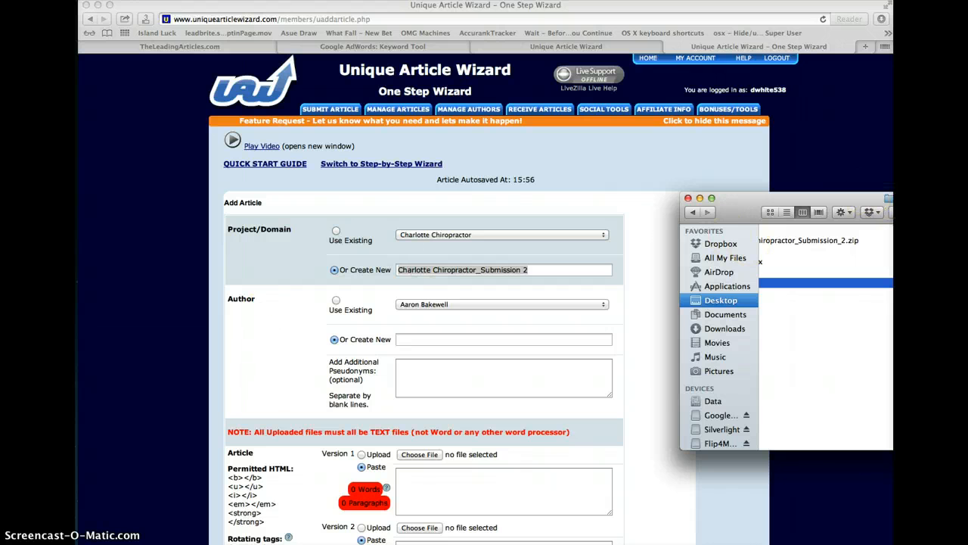
# Move the Finder window clear of the author fields, open 200_names.txt, select all its names, and close the file.
pyautogui.moveTo(833, 203); pyautogui.dragTo(666, 469)
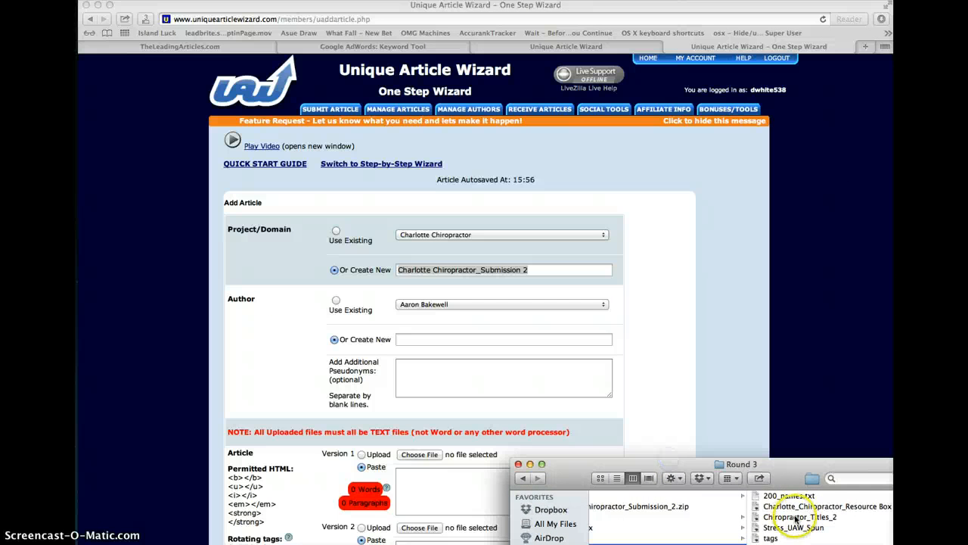
pyautogui.doubleClick(759, 496)
pyautogui.scroll(-20, 253, 302)
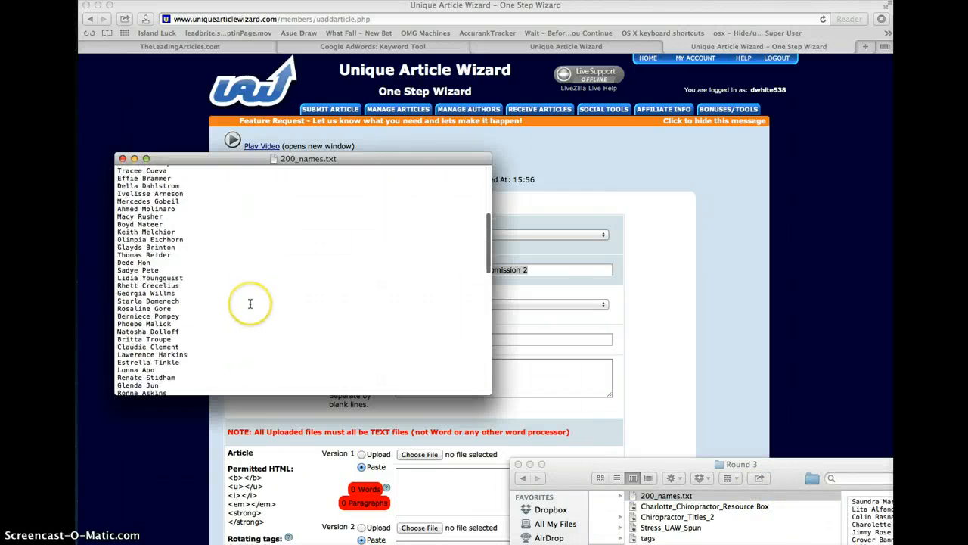
pyautogui.click(190, 301)
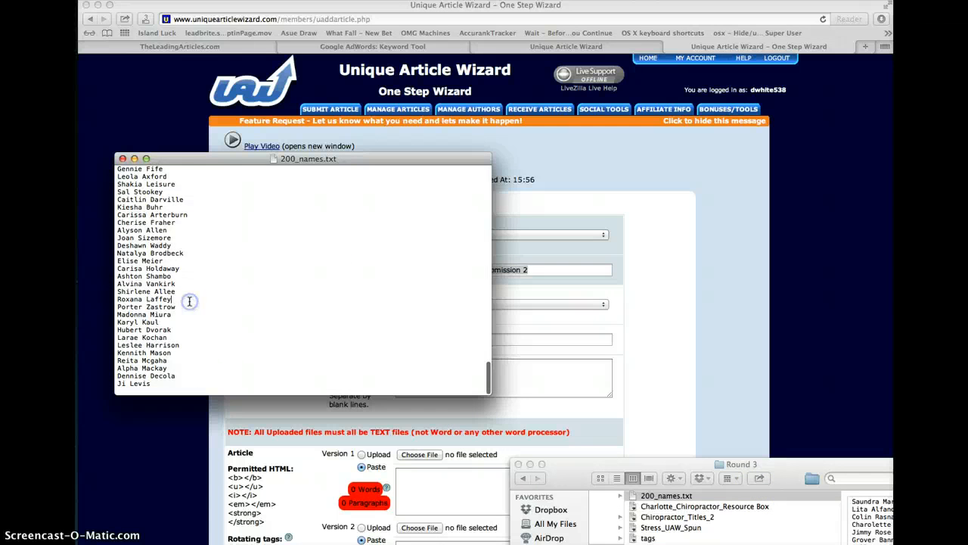
pyautogui.press('super+a')
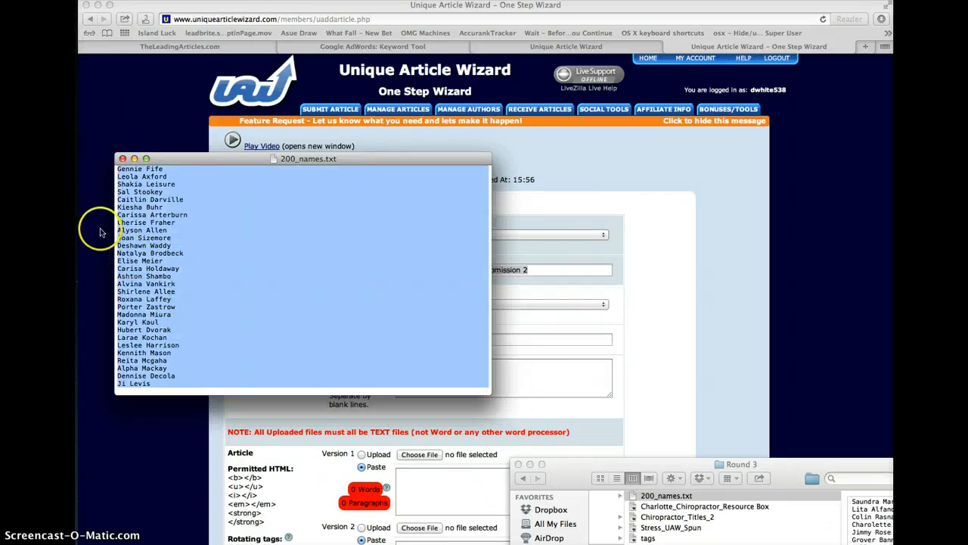
pyautogui.click(123, 159)
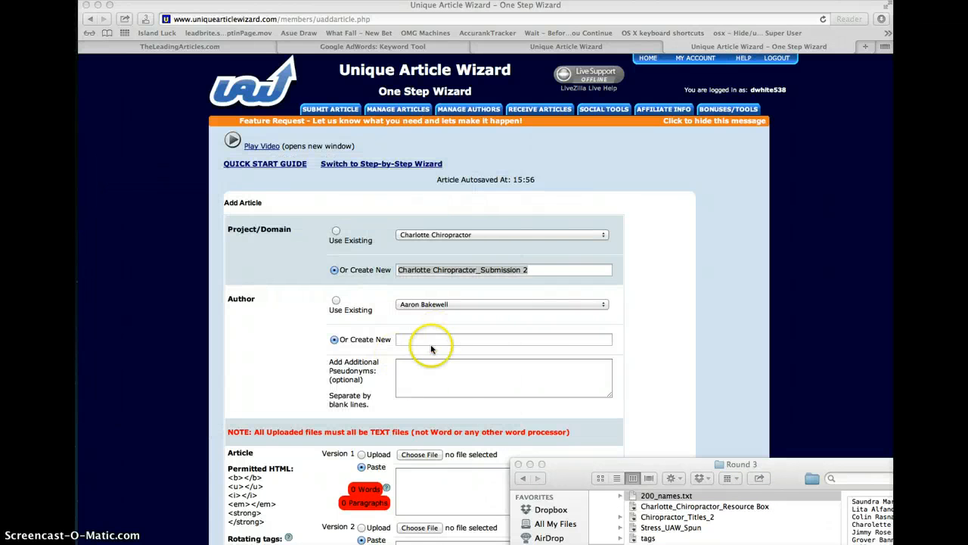
pyautogui.click(424, 374)
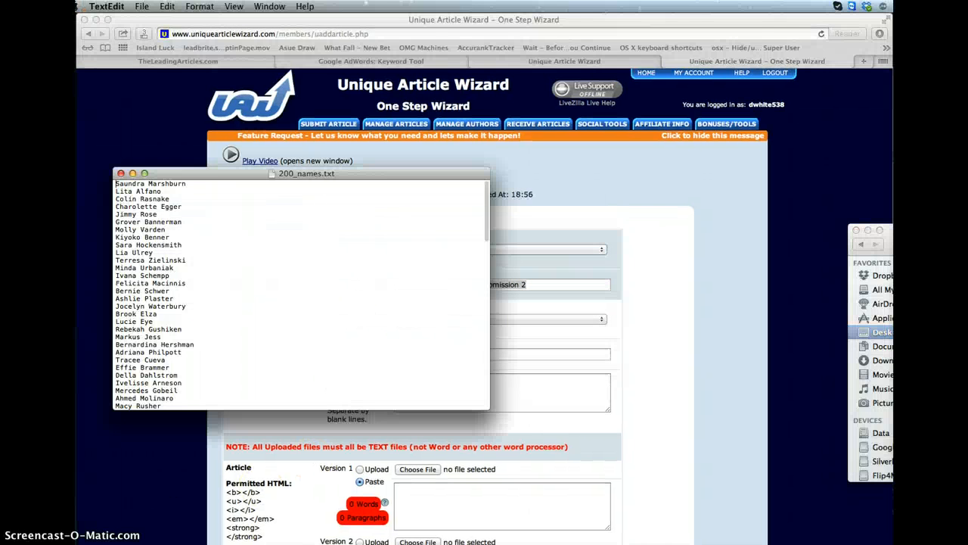
# Copy the entire name list from 200_names.txt into the Add Additional Pseudonyms box.
pyautogui.click(132, 221)
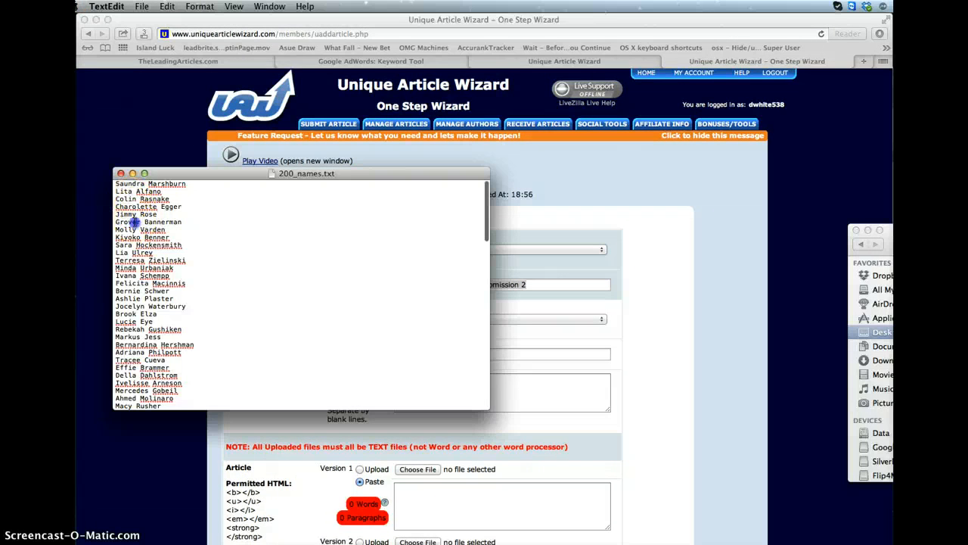
pyautogui.press('super+a')
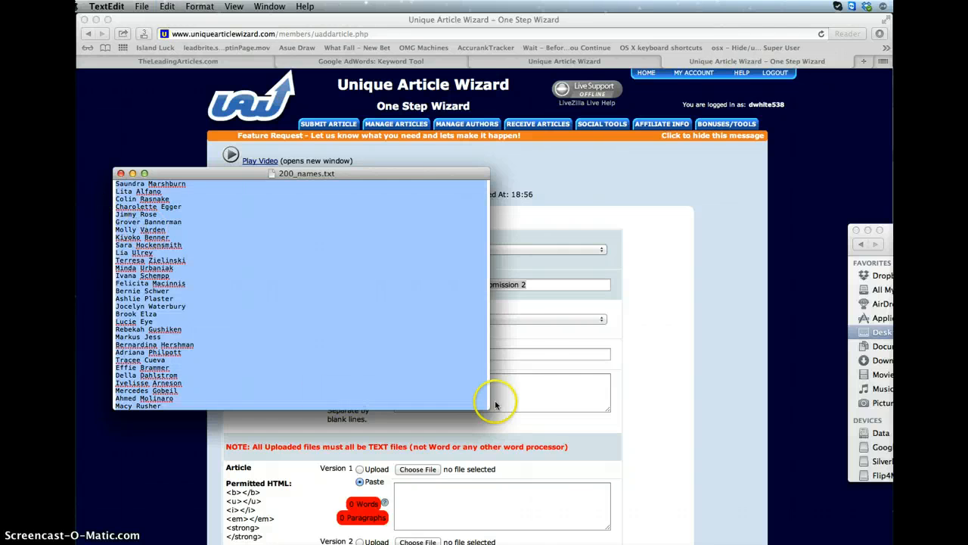
pyautogui.click(525, 405)
pyautogui.click(406, 381)
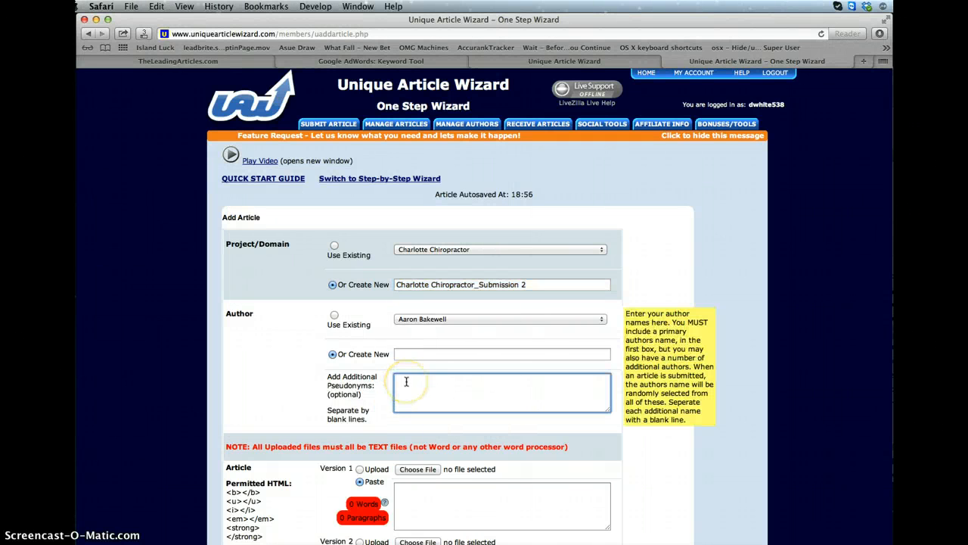
pyautogui.press('super+v')
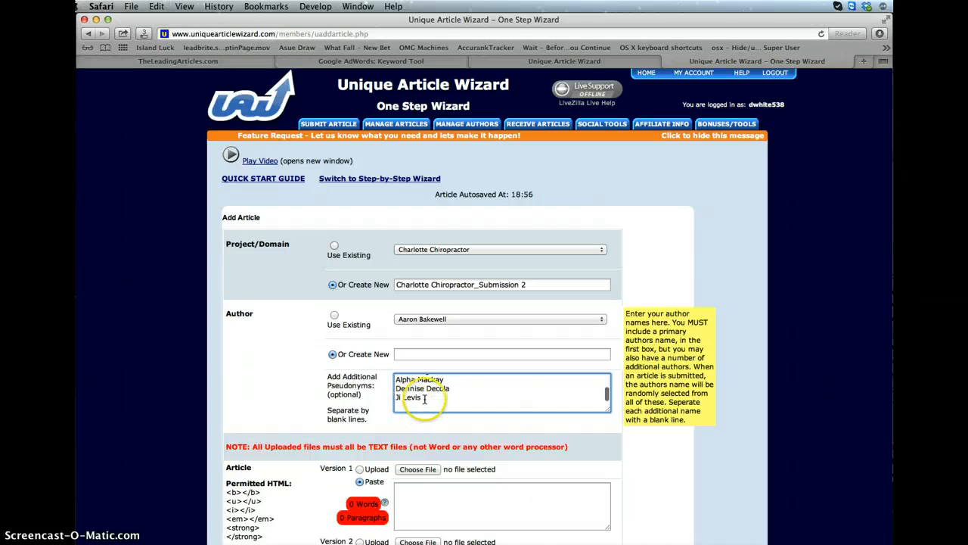
# Transfer the last pseudonym to the new author field and remove the trailing blank lines from the pseudonym list.
pyautogui.tripleClick(393, 398)
pyautogui.moveTo(393, 395); pyautogui.dragTo(395, 394)
pyautogui.press('super+x')
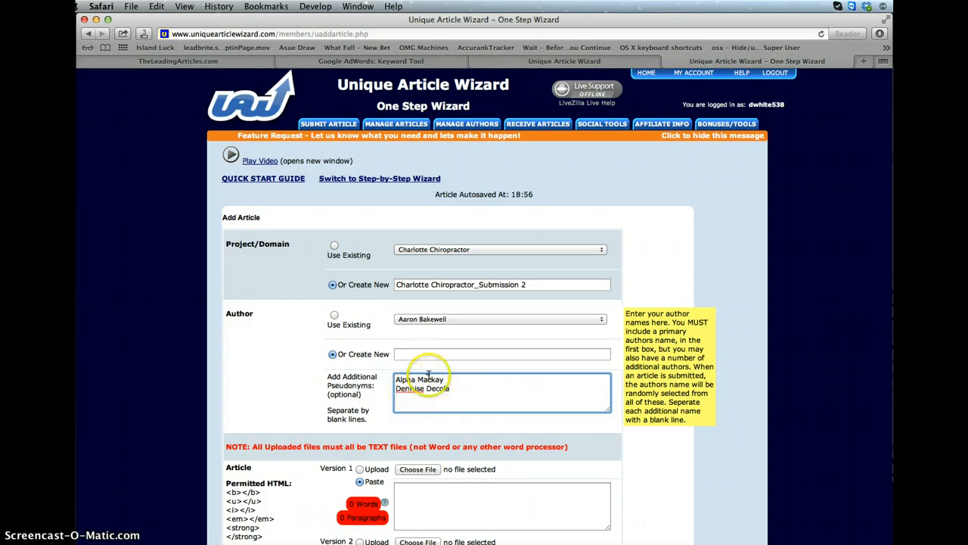
pyautogui.click(414, 355)
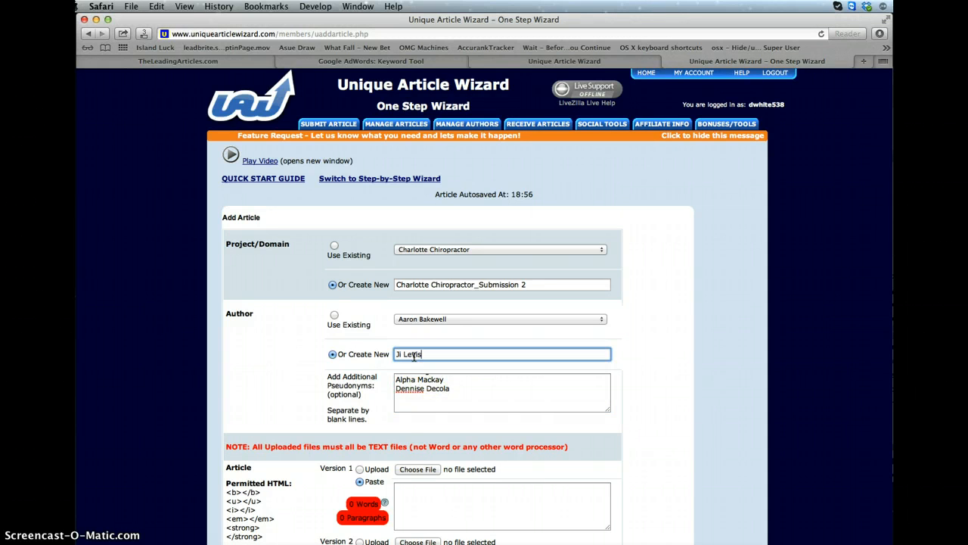
pyautogui.click(402, 405)
pyautogui.press('BackSpace')
pyautogui.press('BackSpace')
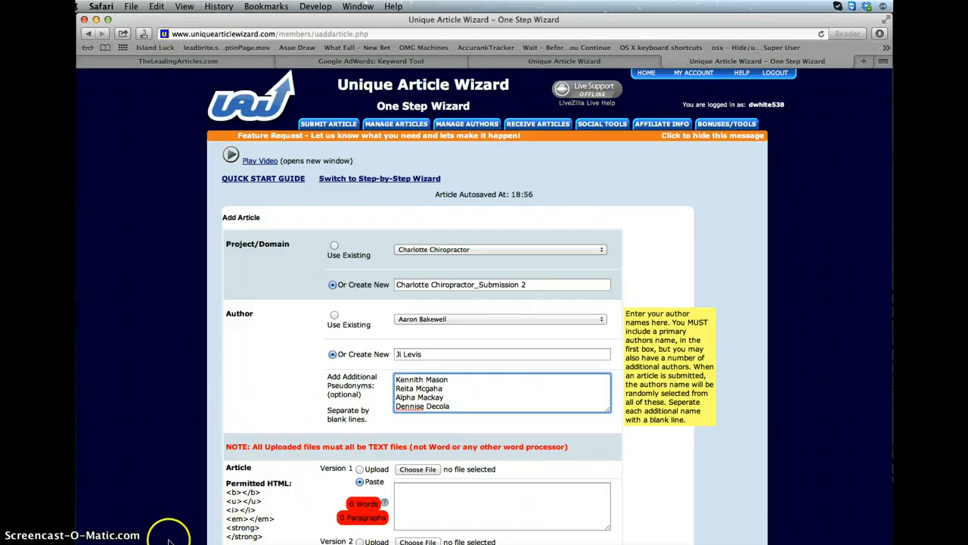
# Open Stress_UAW_Spun from the Round 3 folder, copy its entire text, and close both open text files.
pyautogui.scroll(-8, 552, 421)
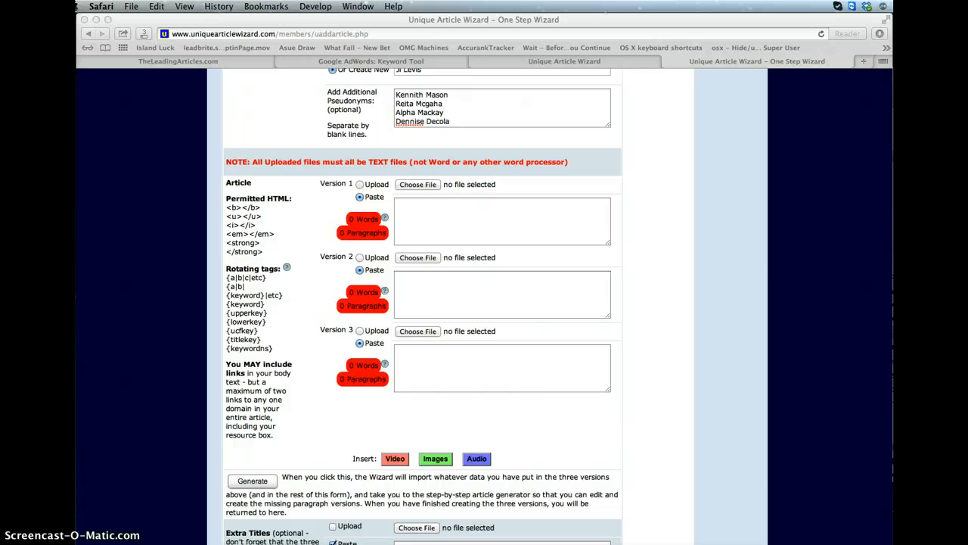
pyautogui.moveTo(967, 202); pyautogui.dragTo(739, 270)
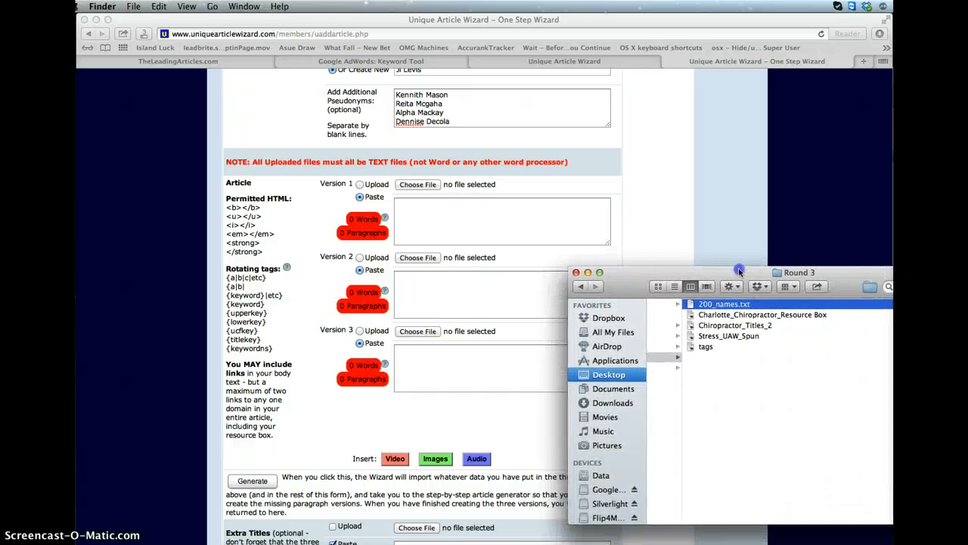
pyautogui.doubleClick(694, 338)
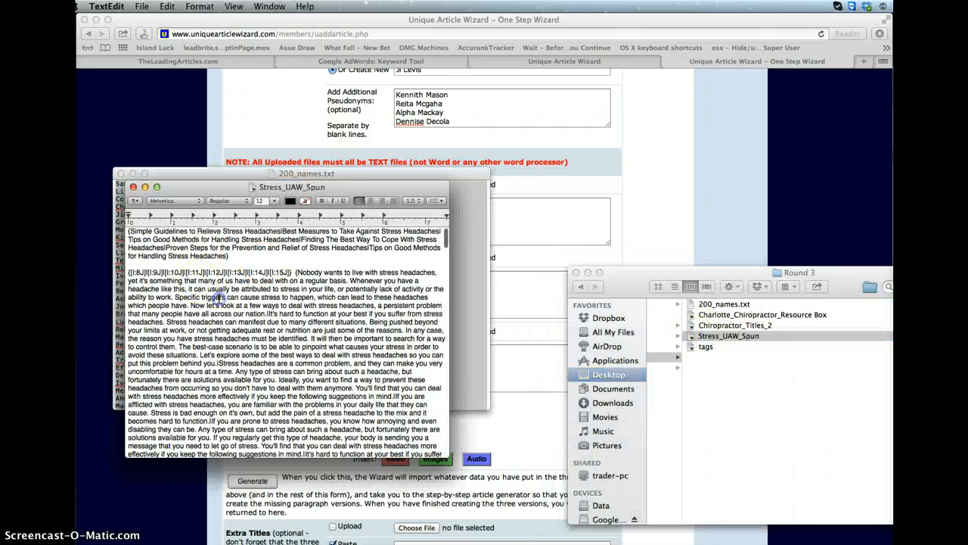
pyautogui.press('super+a')
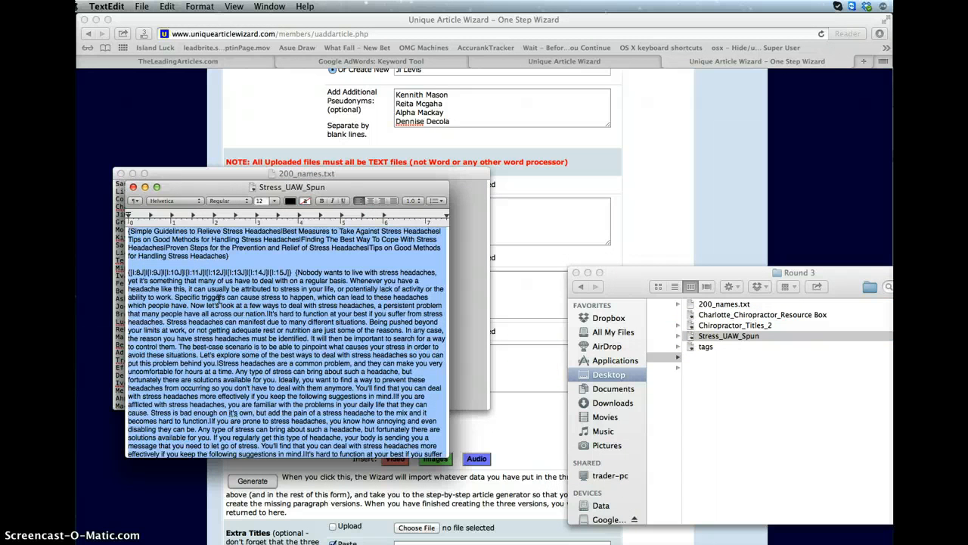
pyautogui.click(133, 187)
pyautogui.click(121, 173)
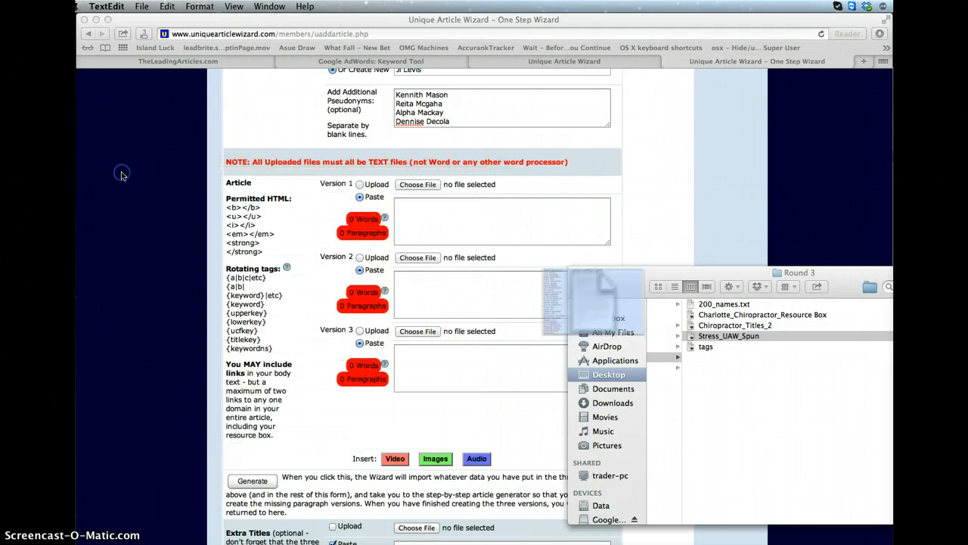
# Paste the copied spun article into the Version 1, Version 2 and Version 3 article boxes.
pyautogui.click(427, 209)
pyautogui.click(421, 215)
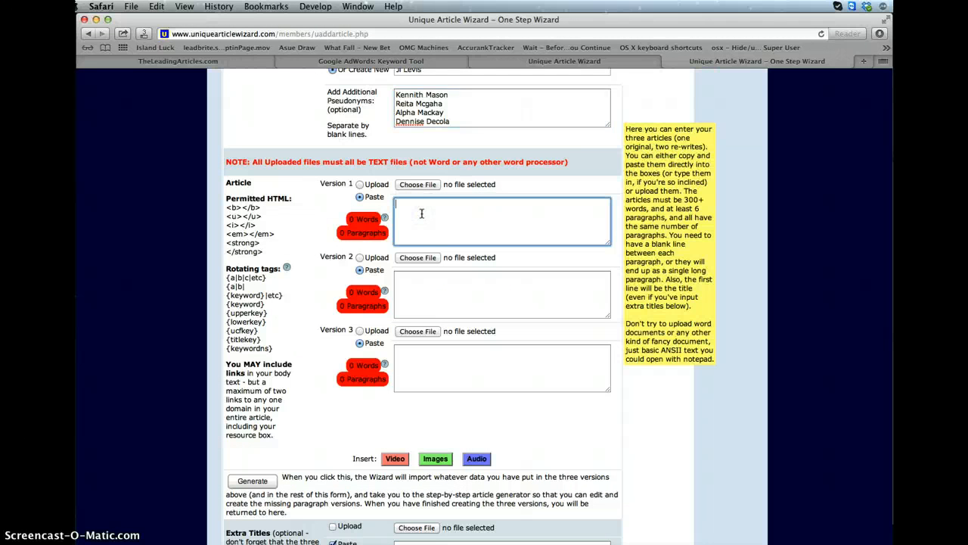
pyautogui.press('super+v')
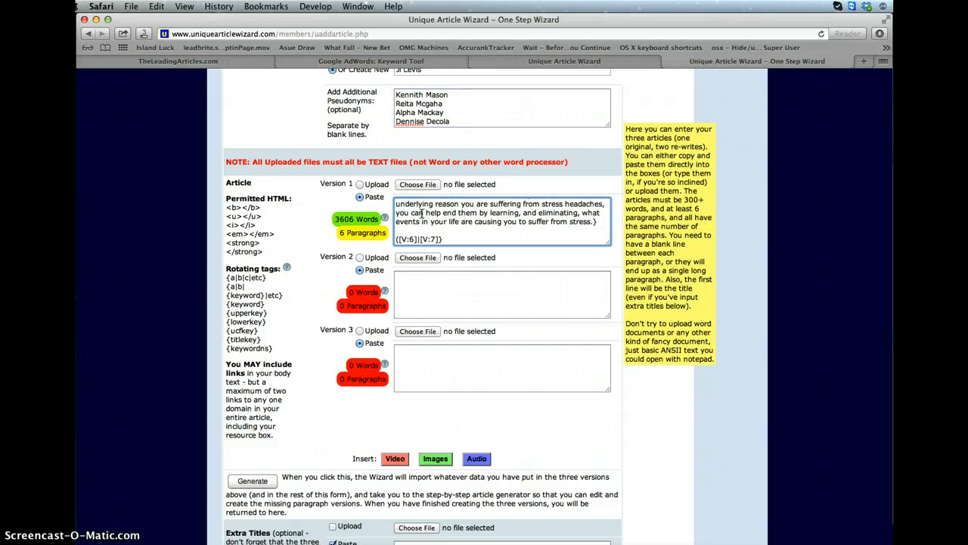
pyautogui.click(423, 296)
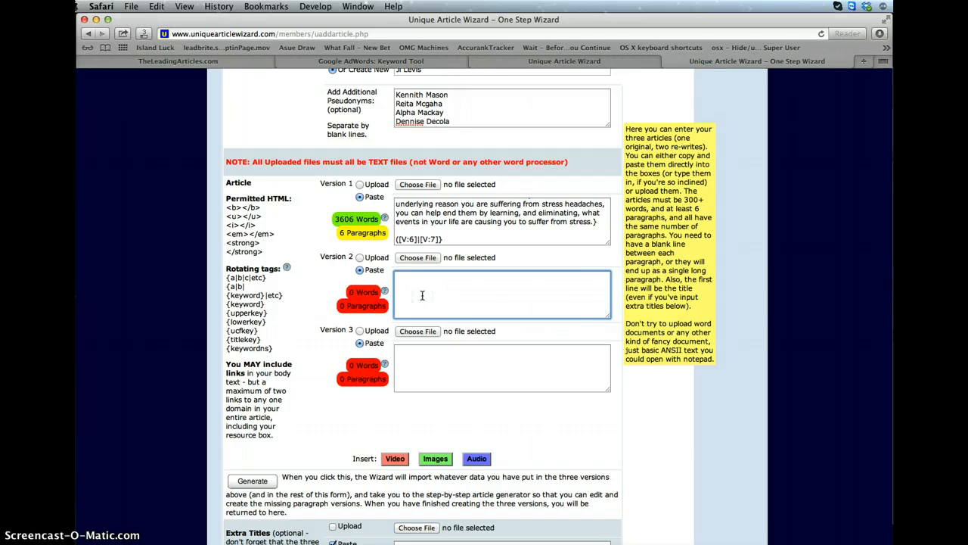
pyautogui.moveTo(935, 274); pyautogui.dragTo(871, 285)
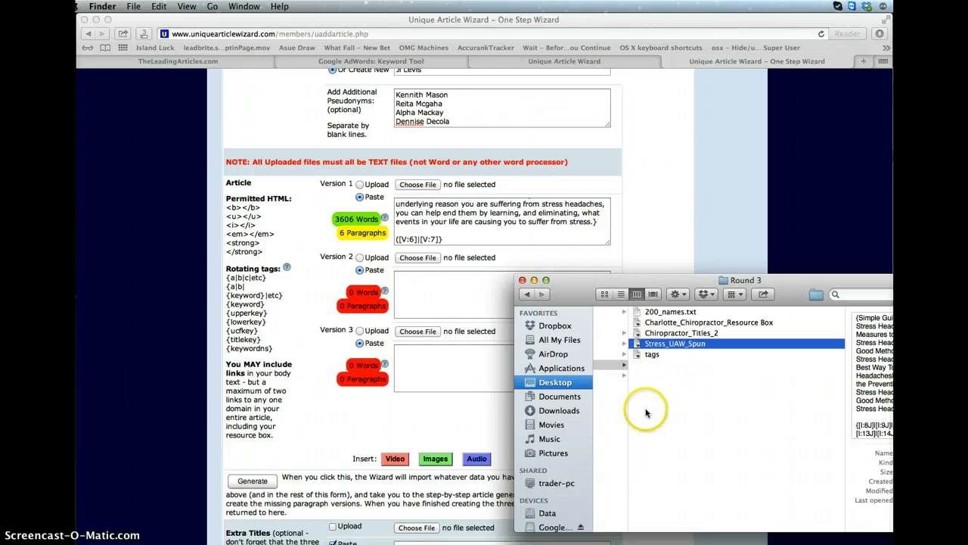
pyautogui.click(413, 287)
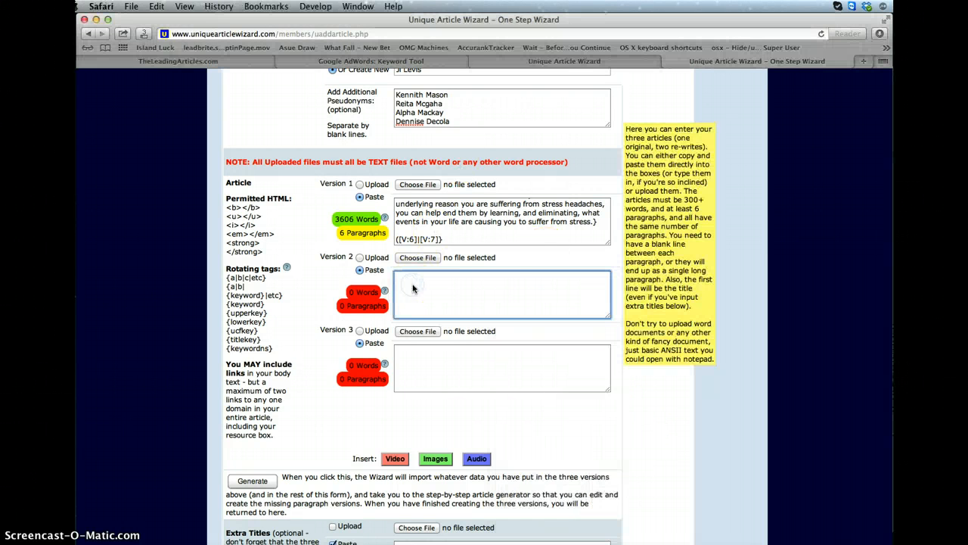
pyautogui.press('super+v')
pyautogui.click(425, 373)
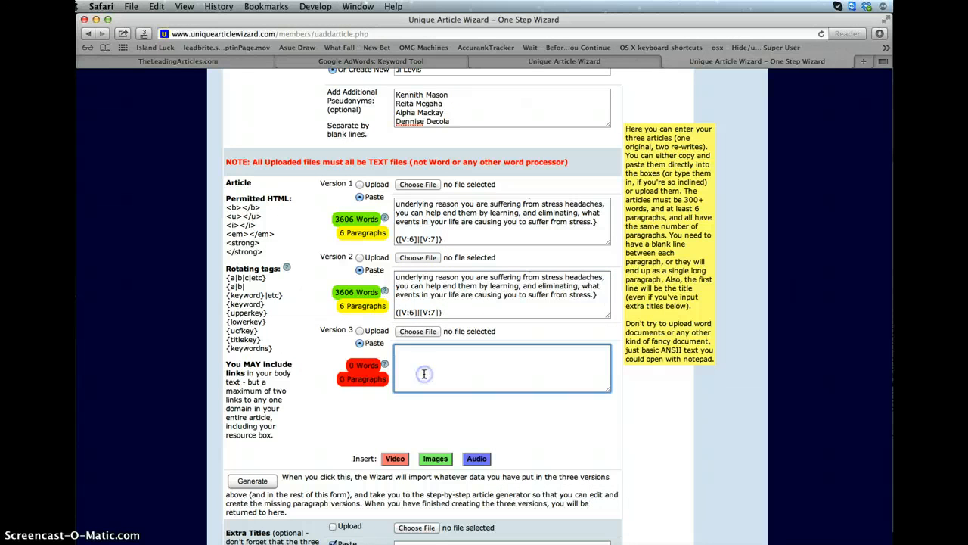
pyautogui.press('super+v')
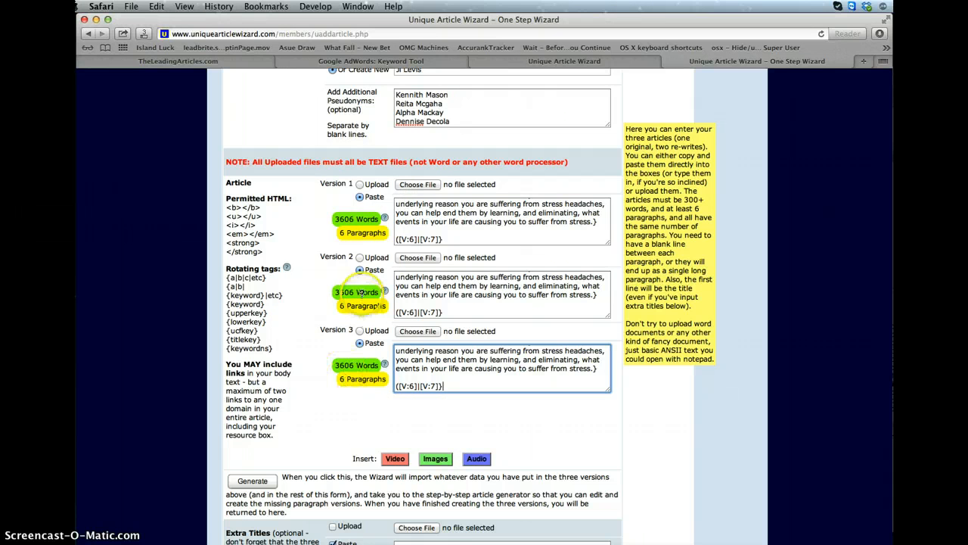
# Copy the entire text of Chiropractor_Titles_2 from the Round 3 folder into the Extra Titles box.
pyautogui.moveTo(348, 306)
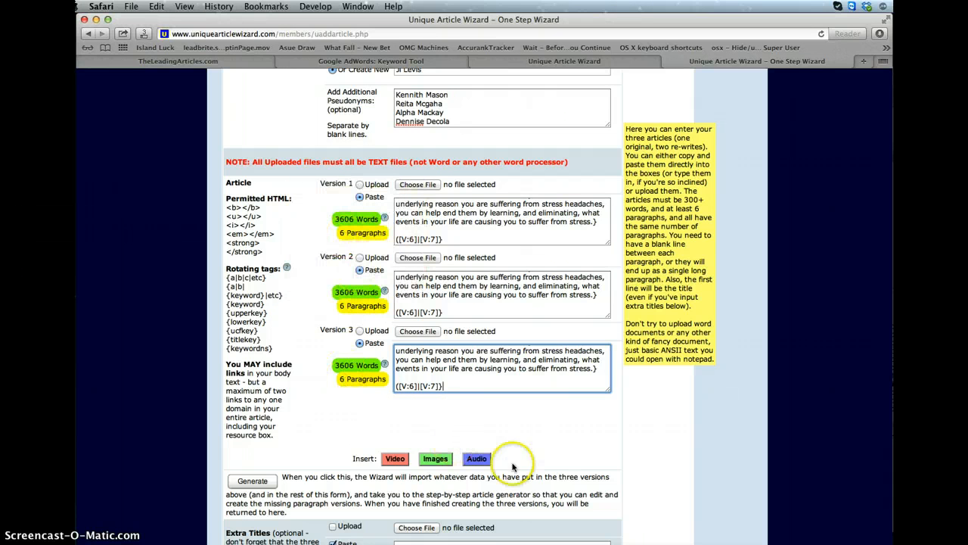
pyautogui.scroll(-1, 529, 468)
pyautogui.scroll(-10, 550, 467)
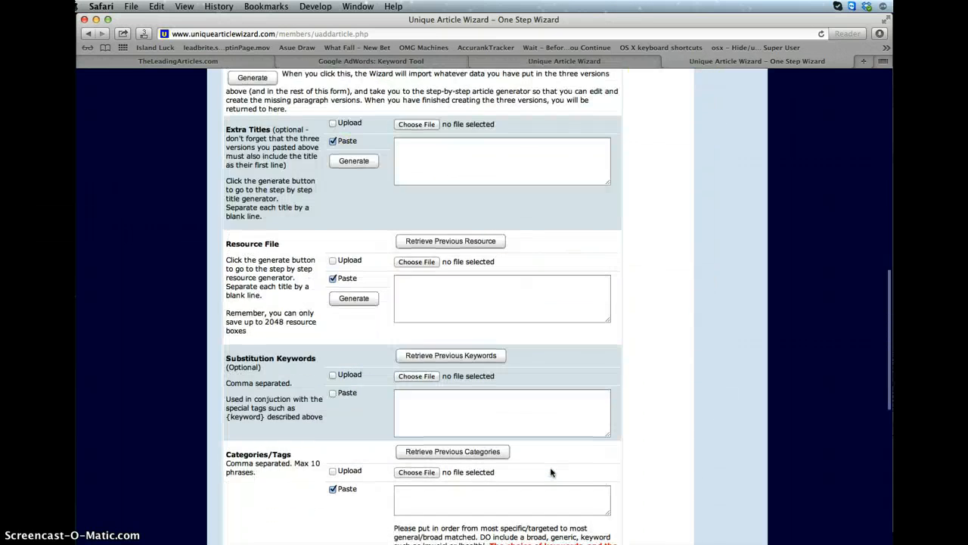
pyautogui.press('super+Tab')
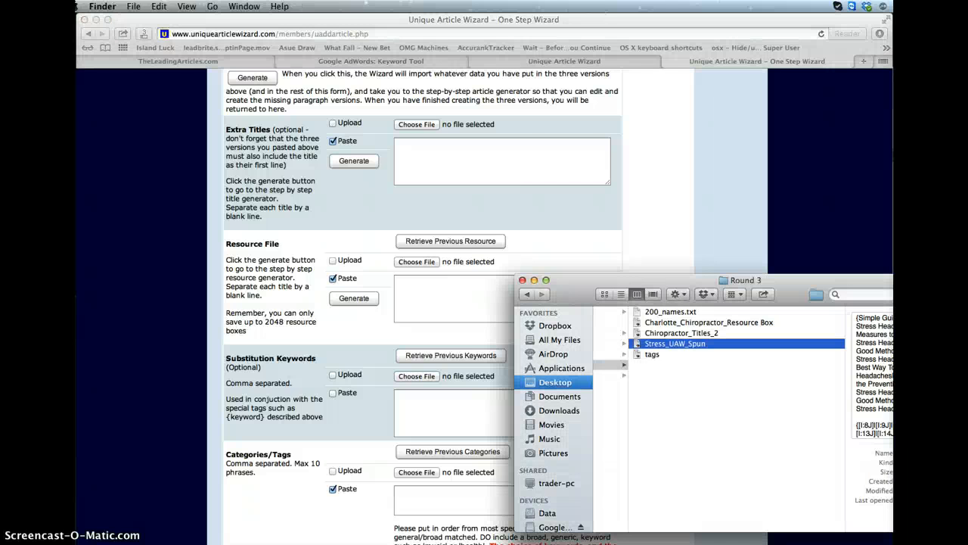
pyautogui.doubleClick(641, 334)
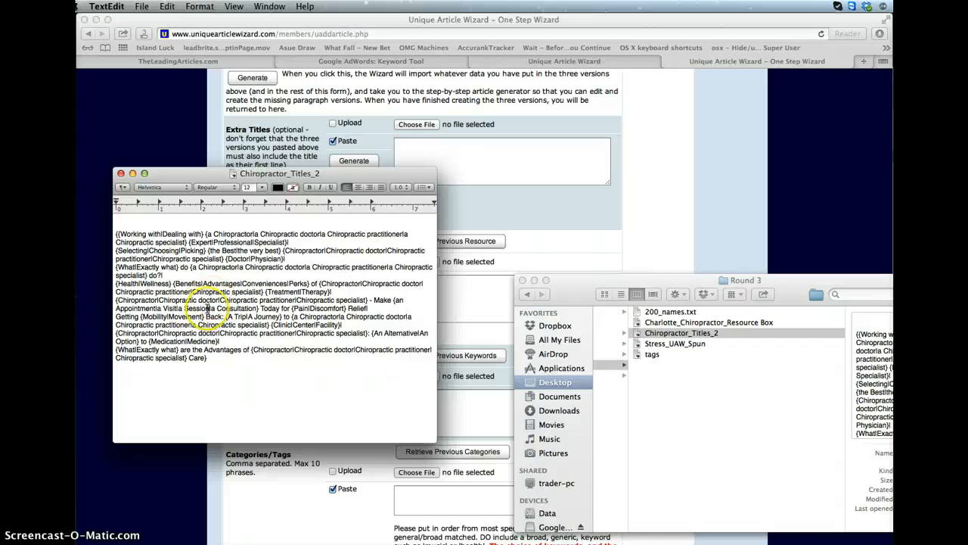
pyautogui.press('super+a')
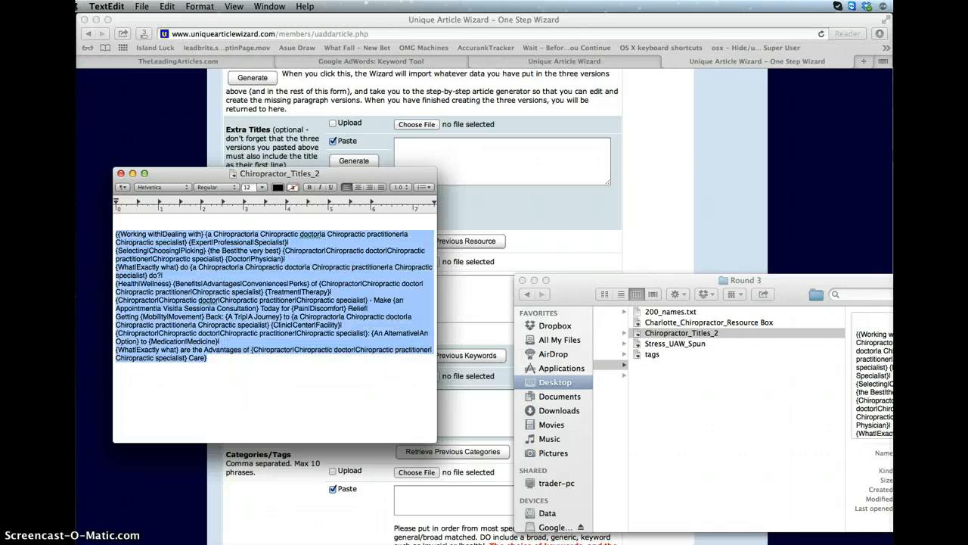
pyautogui.click(120, 174)
pyautogui.click(422, 291)
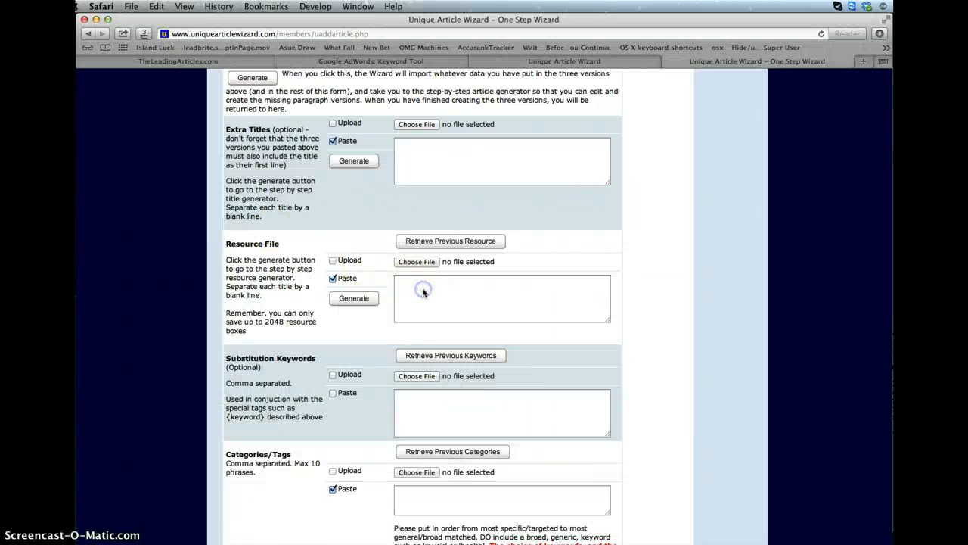
pyautogui.click(447, 158)
pyautogui.press('super+v')
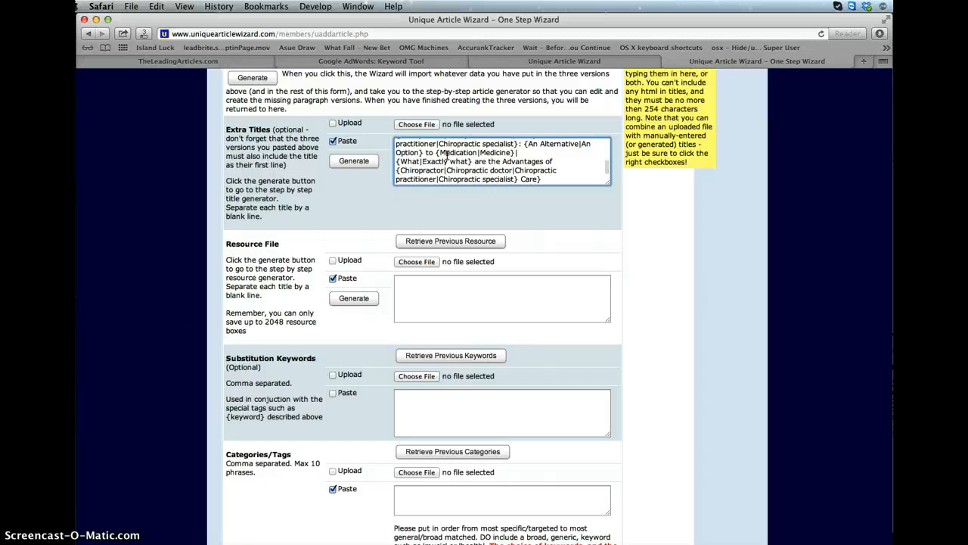
# Copy the entire text of Charlotte_Chiropractor_Resource Box from the Round 3 folder into the Resource File box.
pyautogui.click(891, 301)
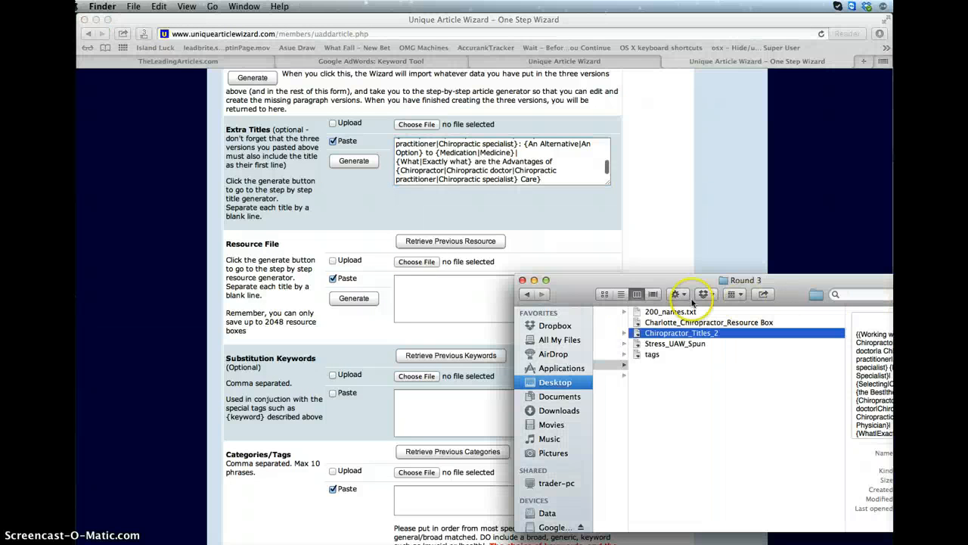
pyautogui.moveTo(609, 279); pyautogui.dragTo(678, 126)
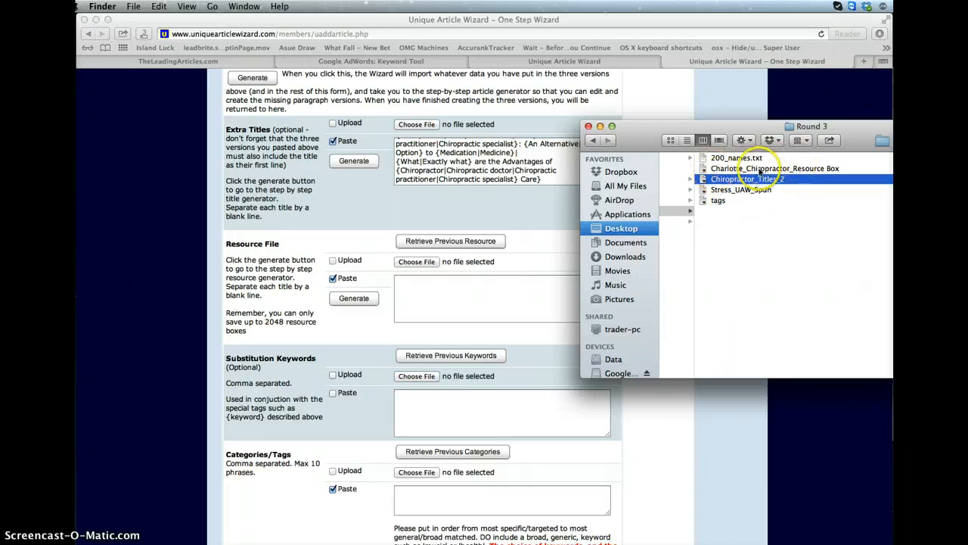
pyautogui.doubleClick(703, 169)
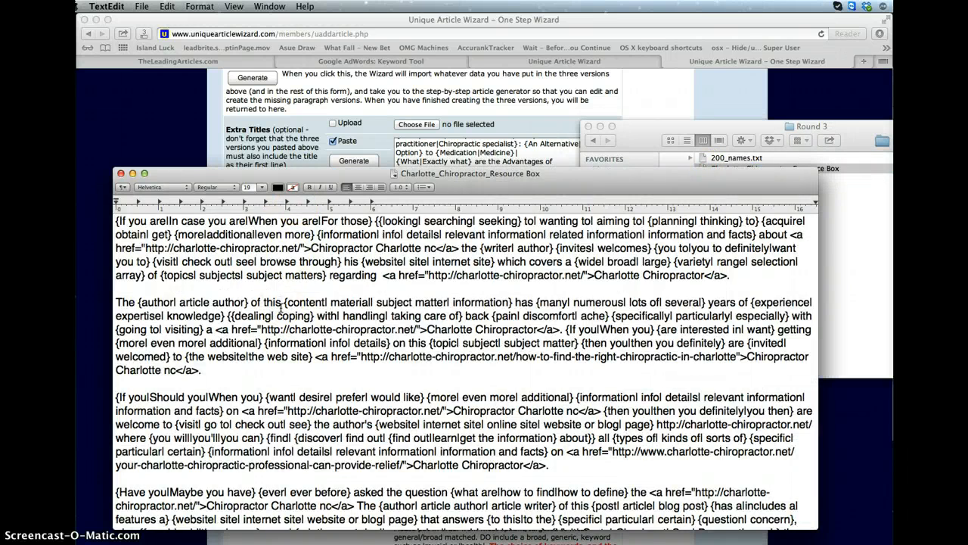
pyautogui.press('super+a')
pyautogui.press('super+c')
pyautogui.click(112, 165)
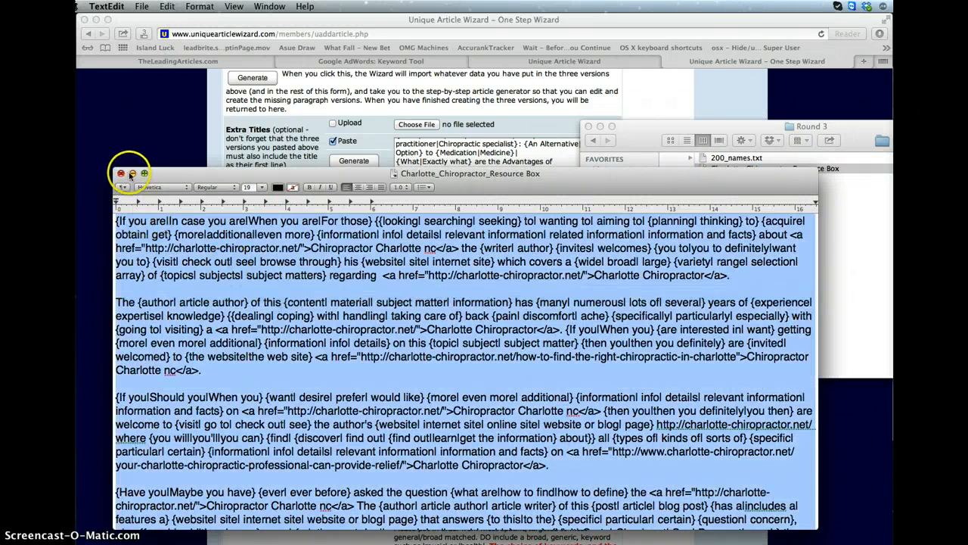
pyautogui.click(120, 173)
pyautogui.click(440, 304)
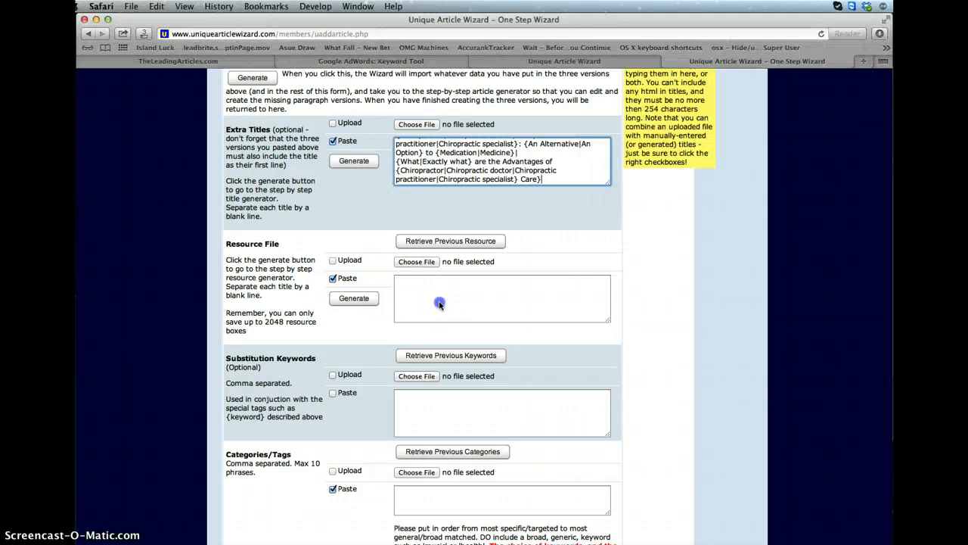
pyautogui.click(422, 292)
pyautogui.press('super+v')
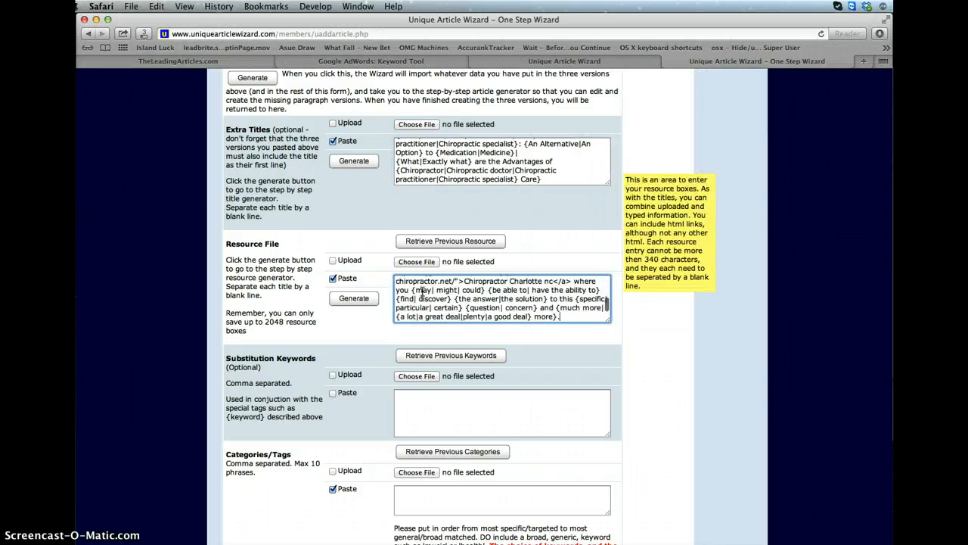
# Review the form from the pasted resource text up to the project and author fields and down to the empty categories section.
pyautogui.scroll(2, 421, 292)
pyautogui.scroll(-2, 421, 292)
pyautogui.click(650, 324)
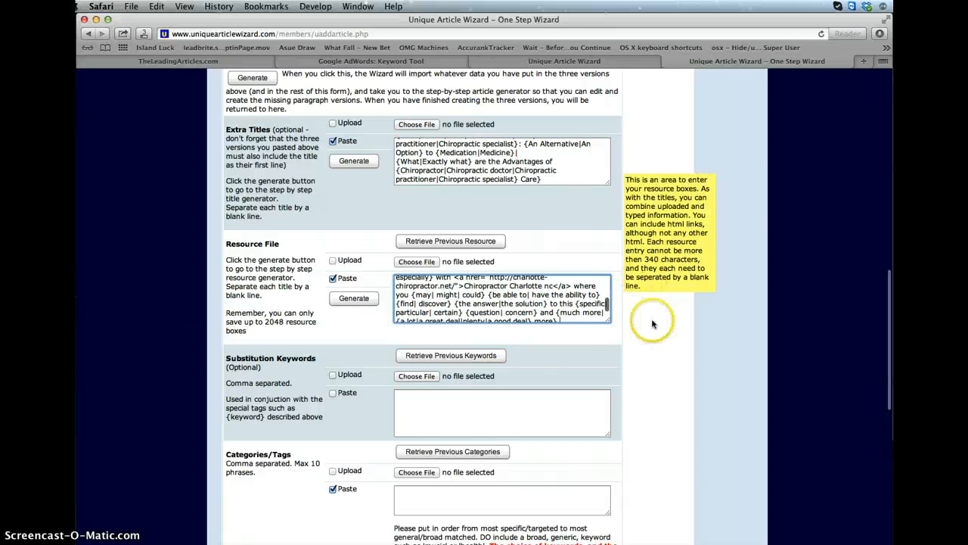
pyautogui.scroll(5, 653, 324)
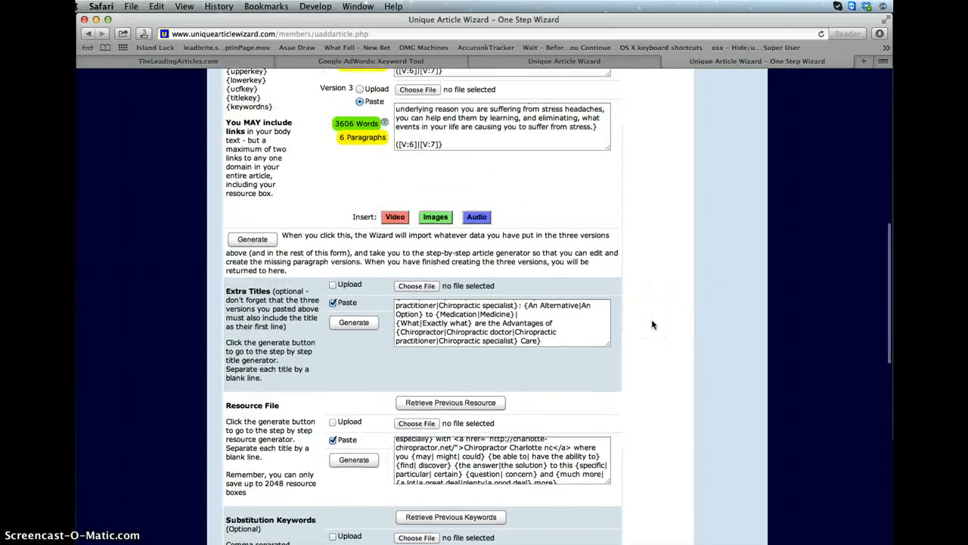
pyautogui.scroll(10, 653, 323)
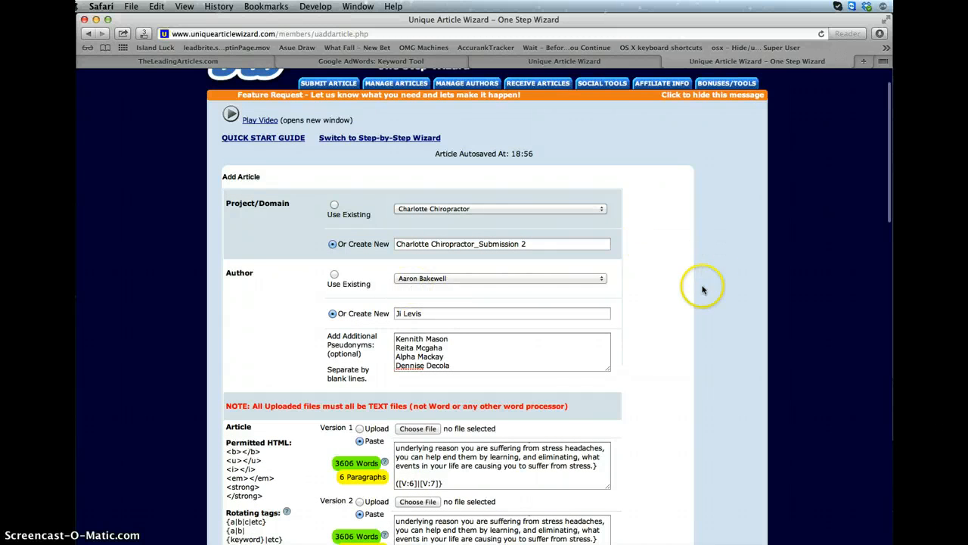
pyautogui.scroll(-15, 694, 298)
pyautogui.scroll(6, 695, 304)
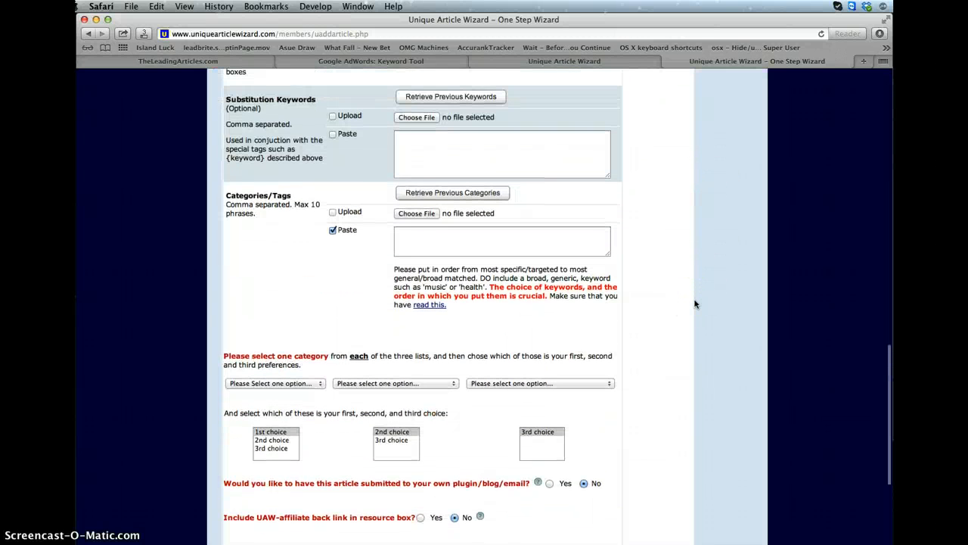
pyautogui.scroll(1, 695, 304)
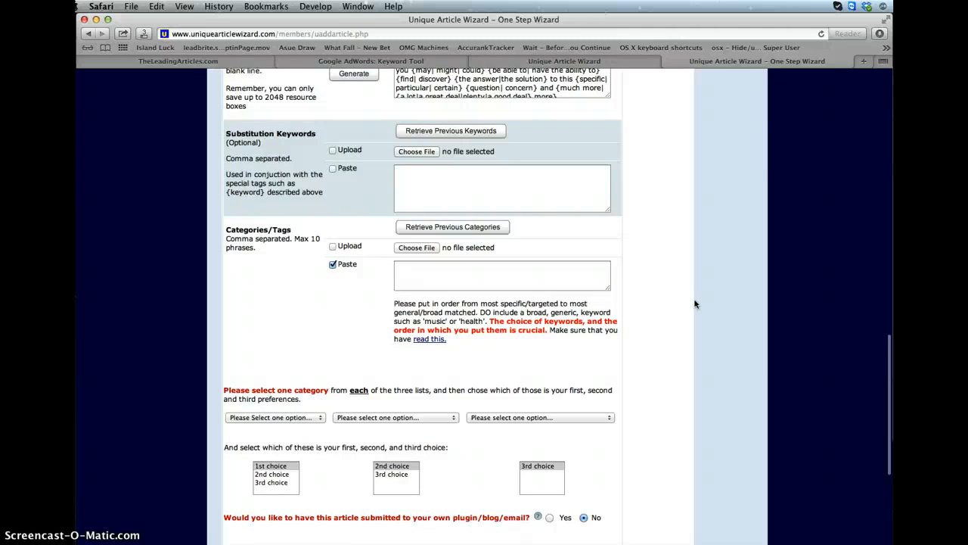
# Copy the comma-separated tag set, without its heading, from the tags file in Round 3 into the Categories/Tags box.
pyautogui.press('super+Tab')
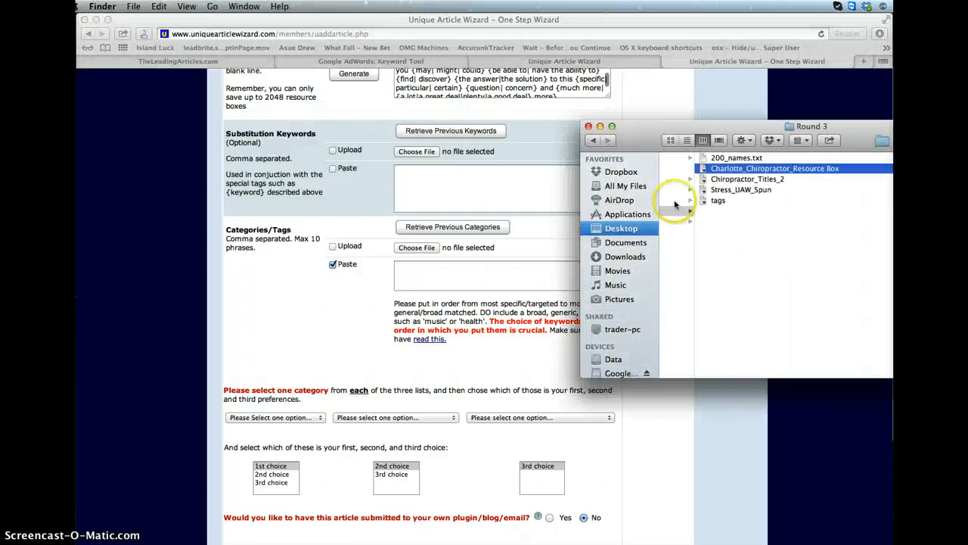
pyautogui.doubleClick(715, 200)
pyautogui.click(308, 305)
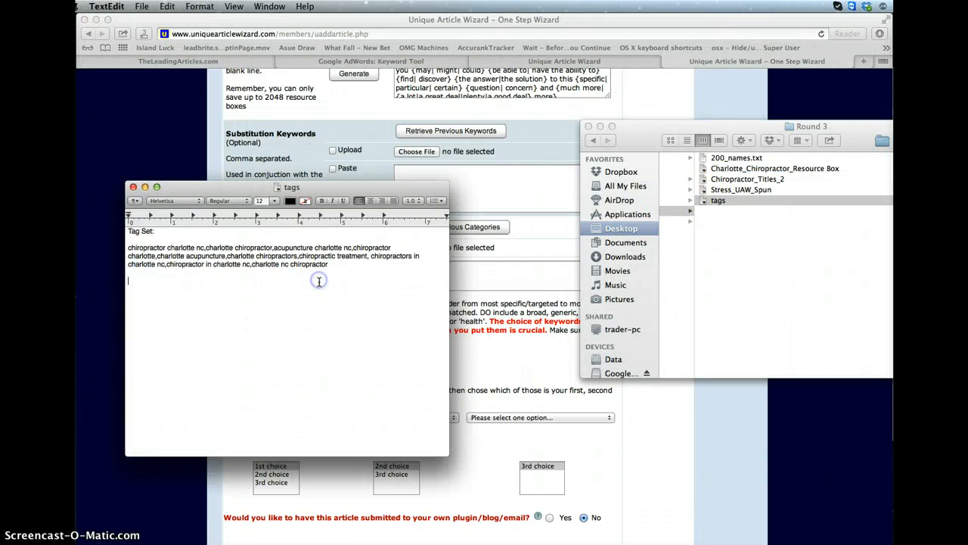
pyautogui.moveTo(337, 263); pyautogui.dragTo(89, 246)
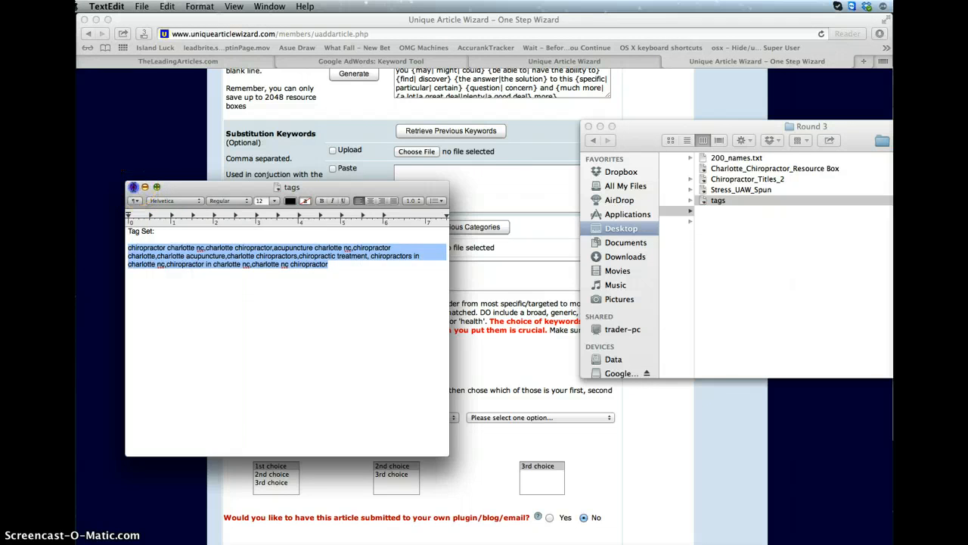
pyautogui.click(132, 186)
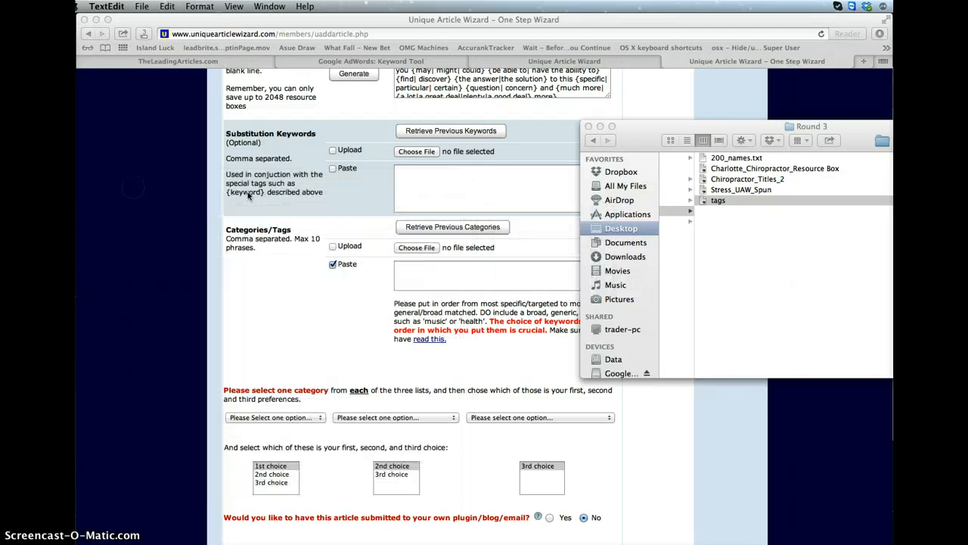
pyautogui.click(443, 192)
pyautogui.click(425, 283)
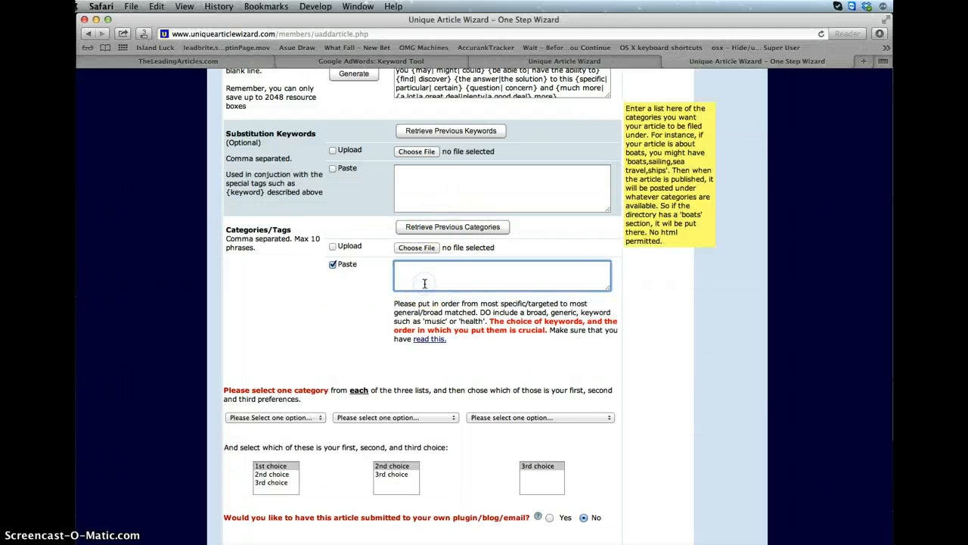
pyautogui.press('super+v')
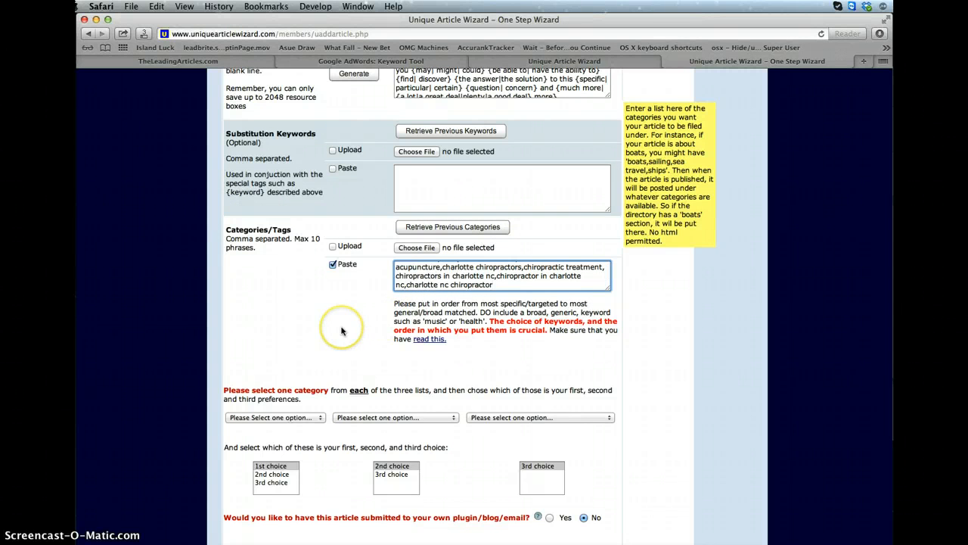
# Check the completed project, author, article, title, resource and tag sections, ending at the category preference lists.
pyautogui.scroll(12, 341, 331)
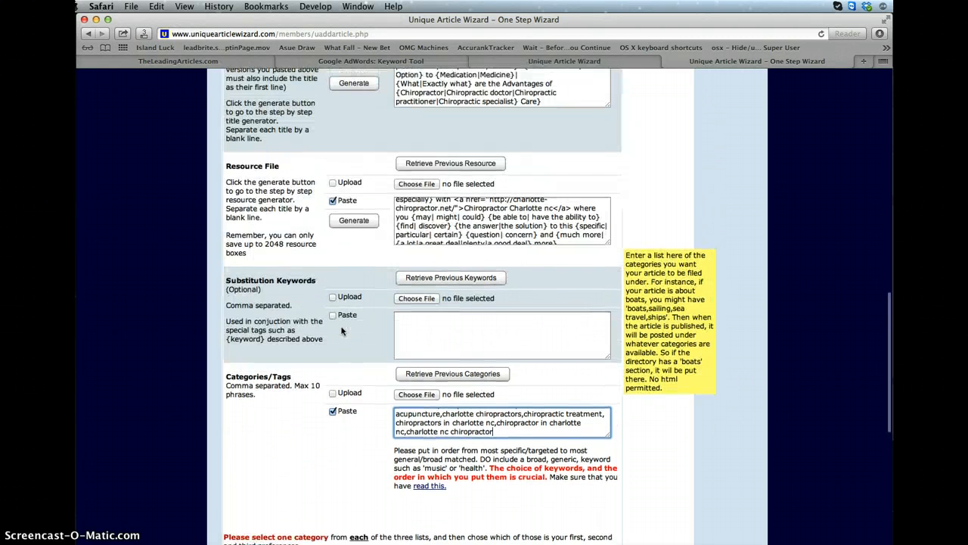
pyautogui.scroll(5, 341, 330)
pyautogui.scroll(-6, 342, 331)
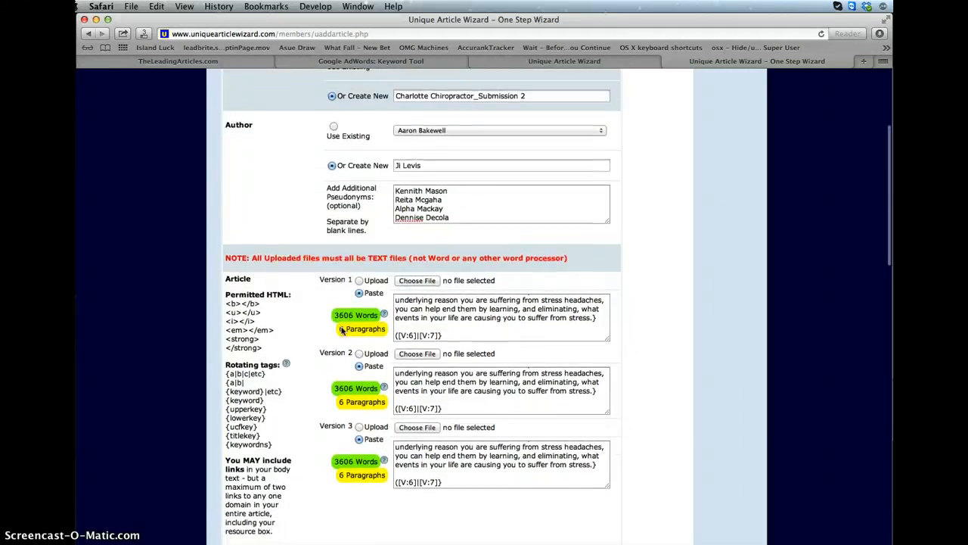
pyautogui.scroll(3, 341, 330)
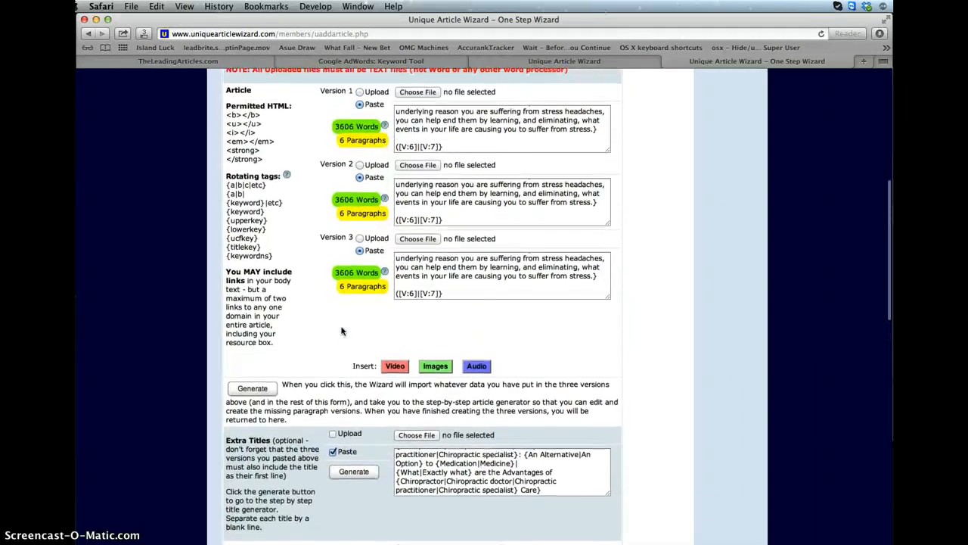
pyautogui.scroll(-5, 341, 331)
pyautogui.scroll(-10, 341, 330)
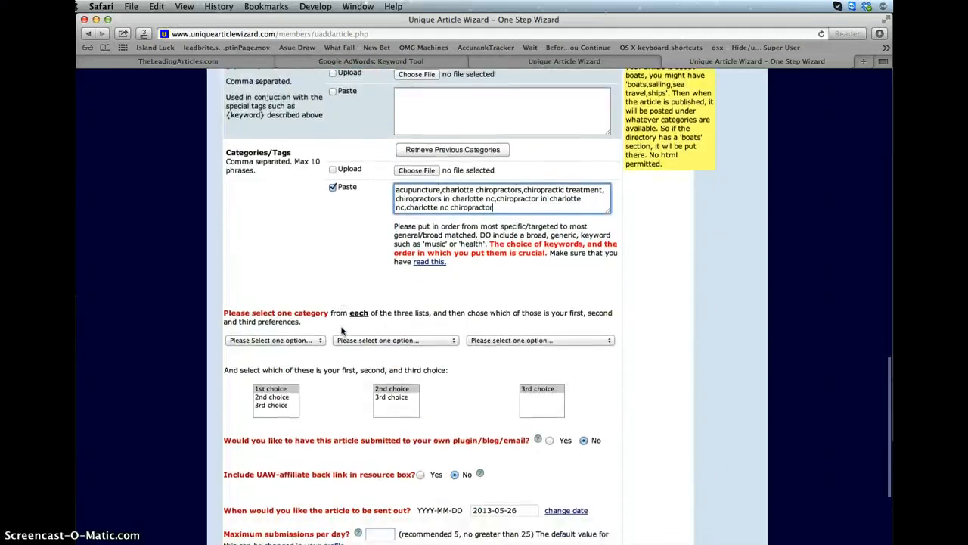
pyautogui.scroll(-1, 341, 330)
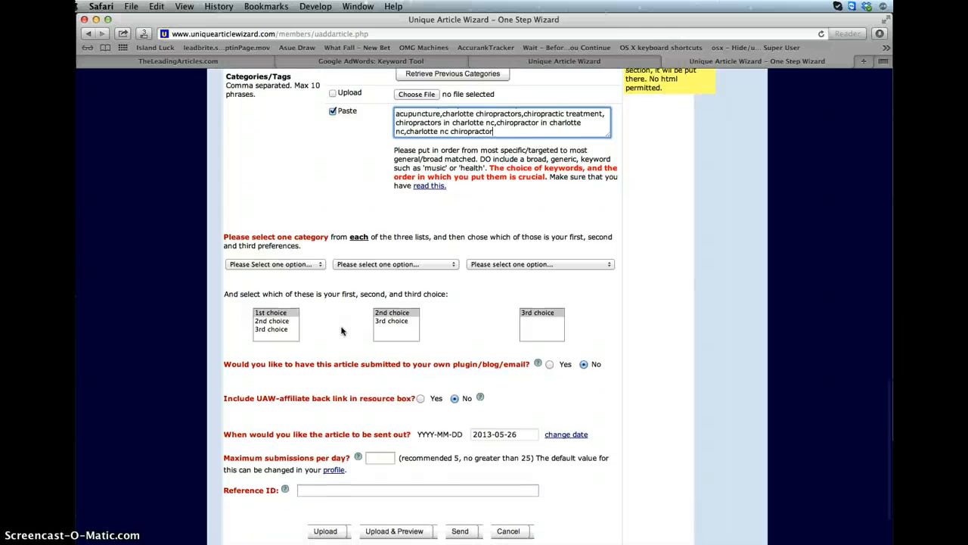
pyautogui.click(324, 293)
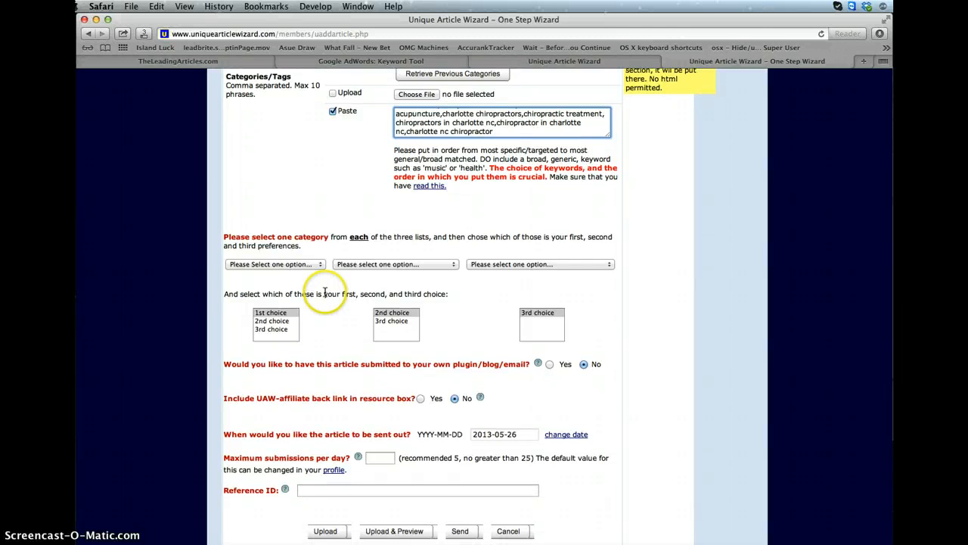
# Choose Family in the first category list and health in the second.
pyautogui.click(299, 265)
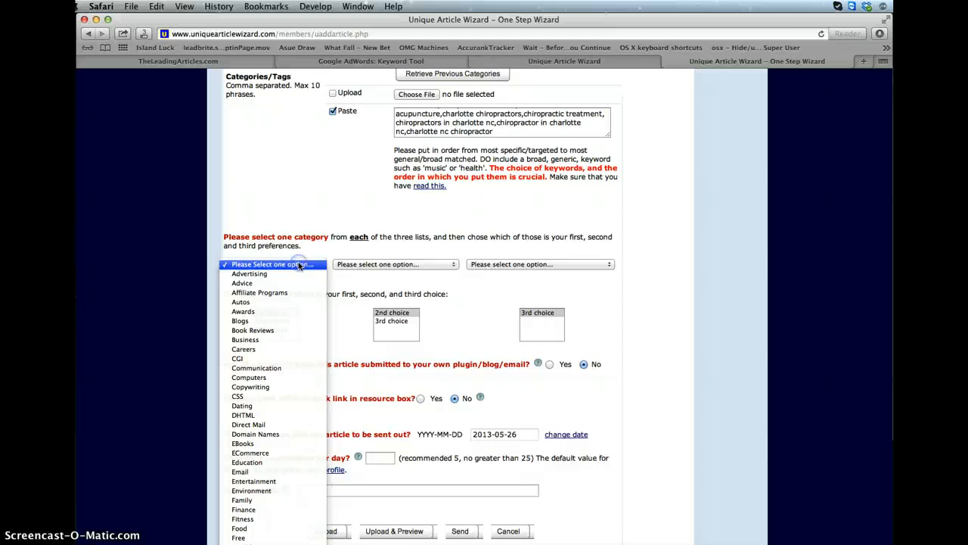
pyautogui.click(280, 500)
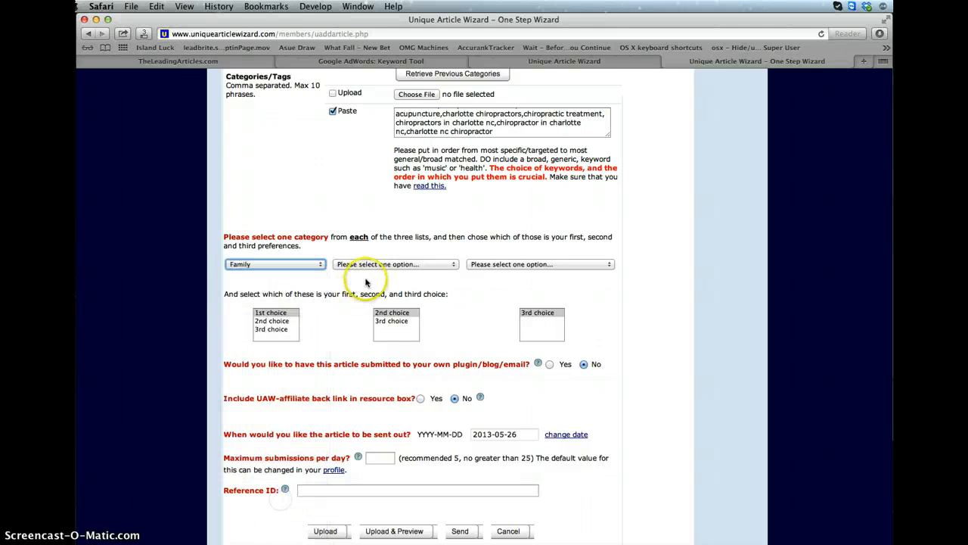
pyautogui.click(373, 264)
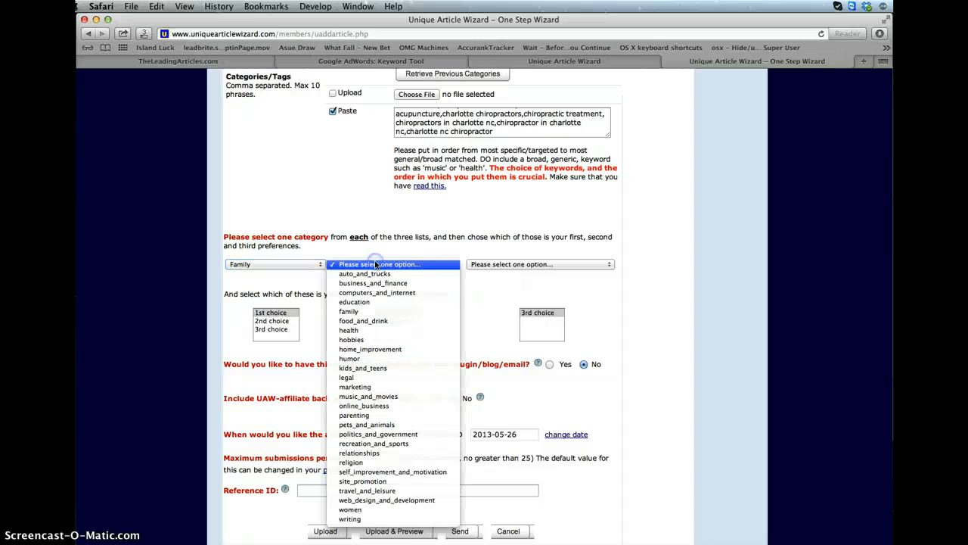
pyautogui.click(354, 331)
# Choose Health & Fitness in the third category list.
pyautogui.click(508, 266)
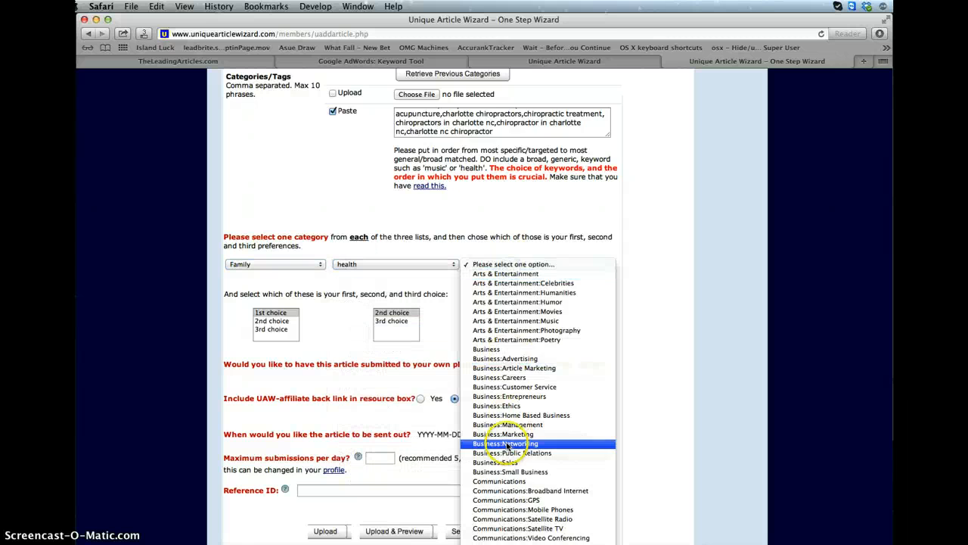
pyautogui.scroll(-10, 507, 445)
pyautogui.scroll(-10, 506, 446)
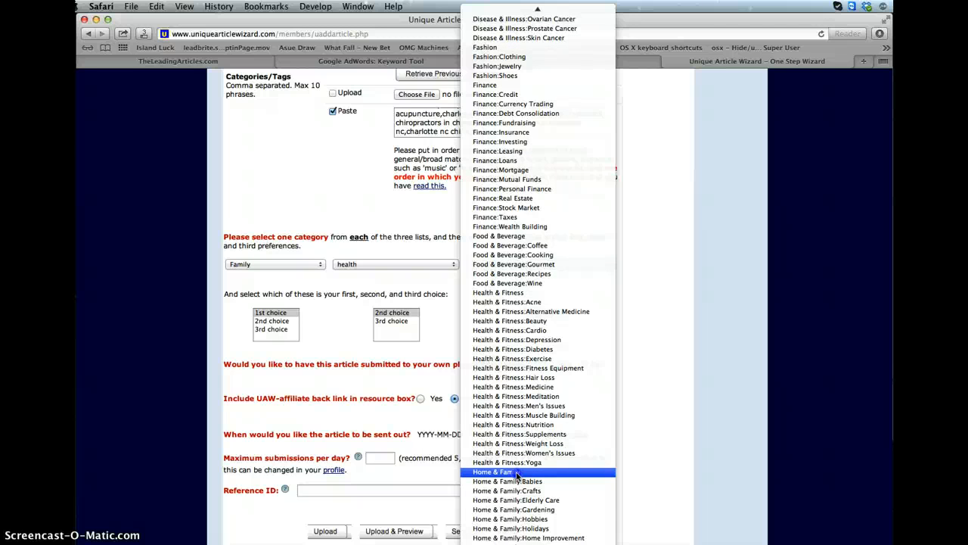
pyautogui.click(519, 293)
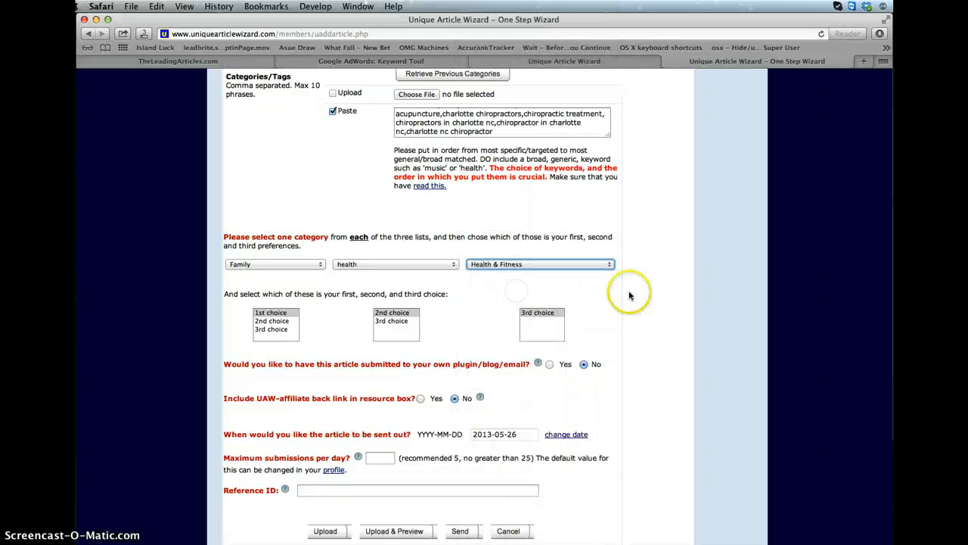
# Set the maximum submissions per day to 10, and upload the article with a preview.
pyautogui.scroll(-3, 625, 314)
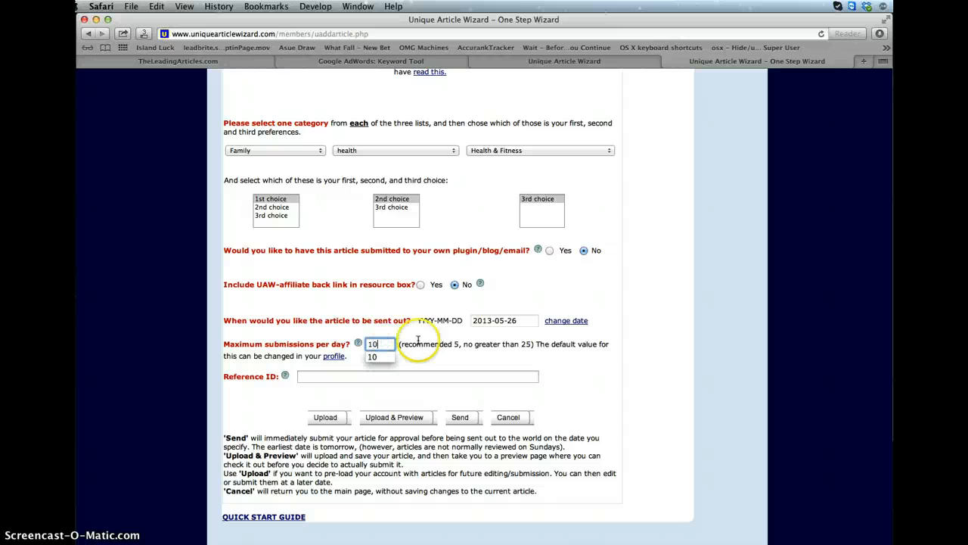
pyautogui.click(550, 356)
pyautogui.scroll(-1, 537, 356)
pyautogui.click(400, 412)
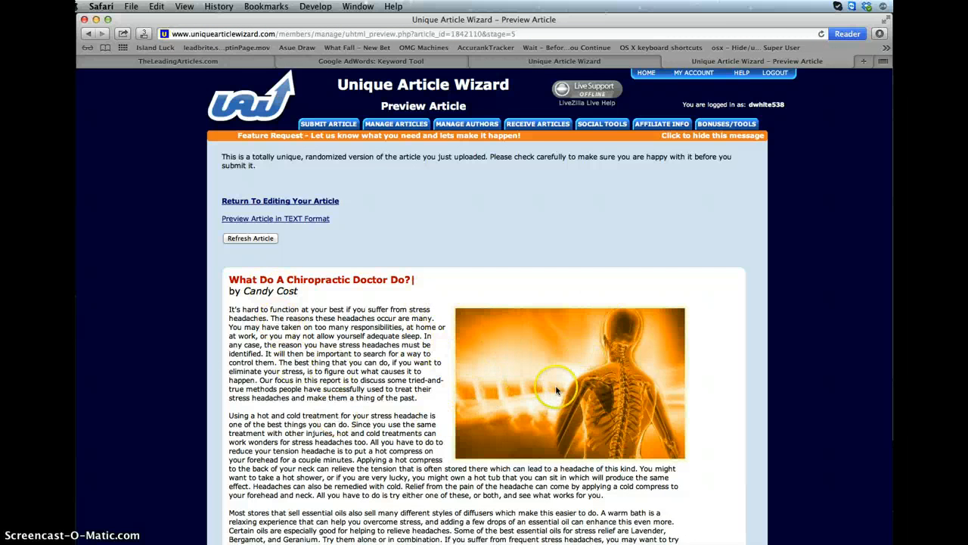
# Review the article preview from title, author and image down to the embedded videos, resource text, keywords and article URL.
pyautogui.scroll(-15, 364, 431)
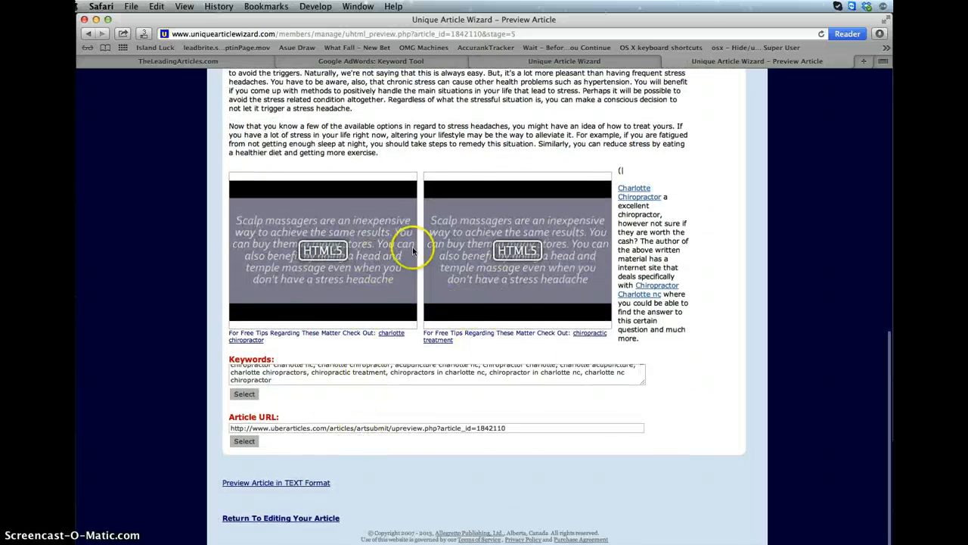
pyautogui.scroll(3, 515, 242)
pyautogui.scroll(15, 488, 242)
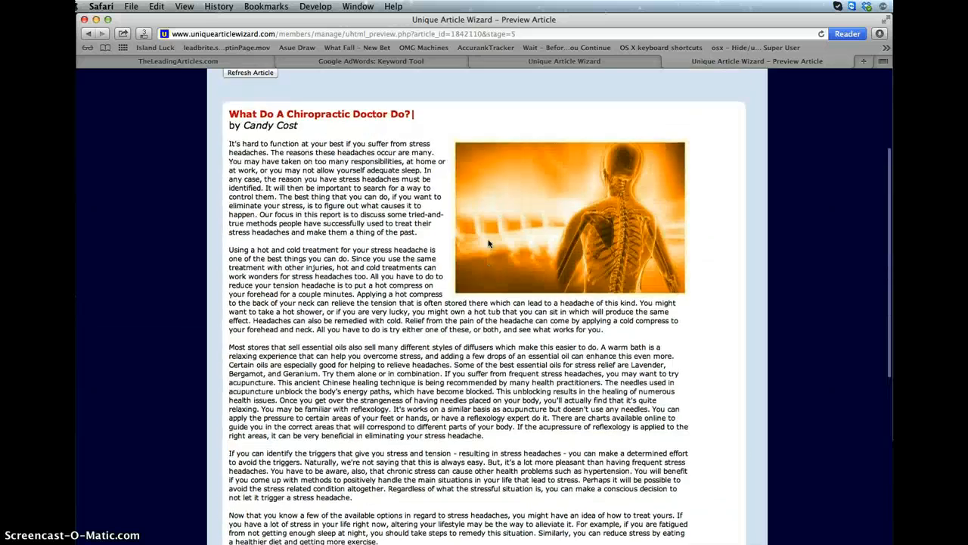
pyautogui.scroll(-5, 342, 441)
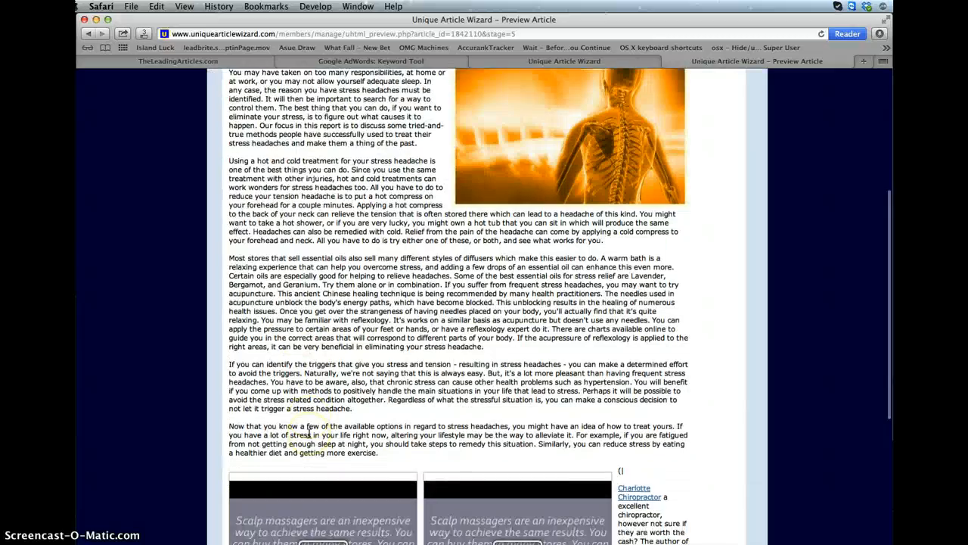
pyautogui.scroll(7, 303, 378)
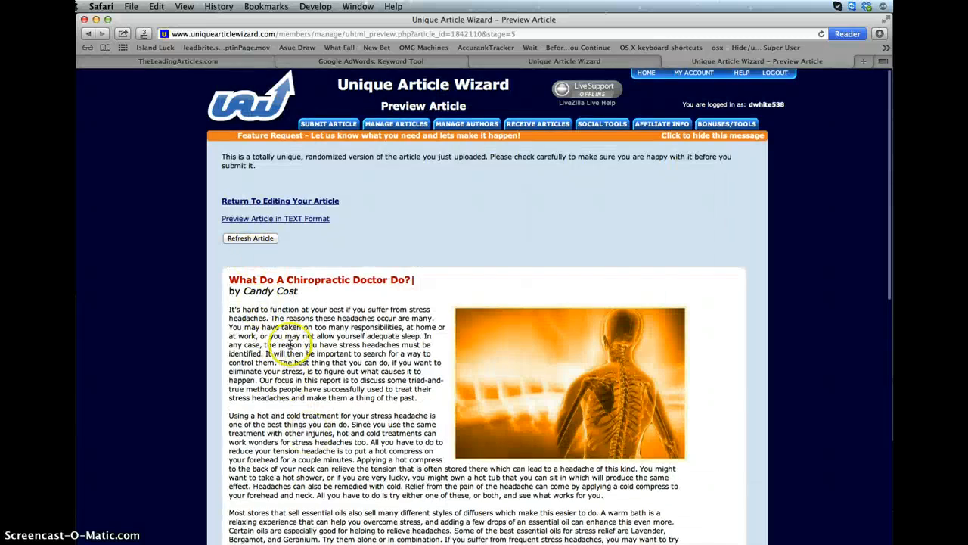
pyautogui.scroll(-10, 303, 346)
pyautogui.scroll(-3, 290, 345)
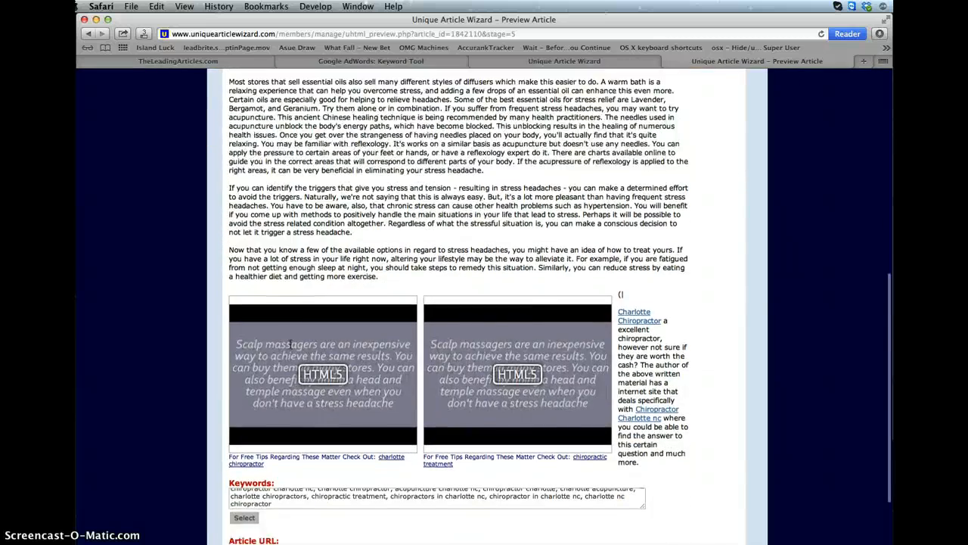
pyautogui.scroll(6, 290, 344)
pyautogui.scroll(8, 290, 345)
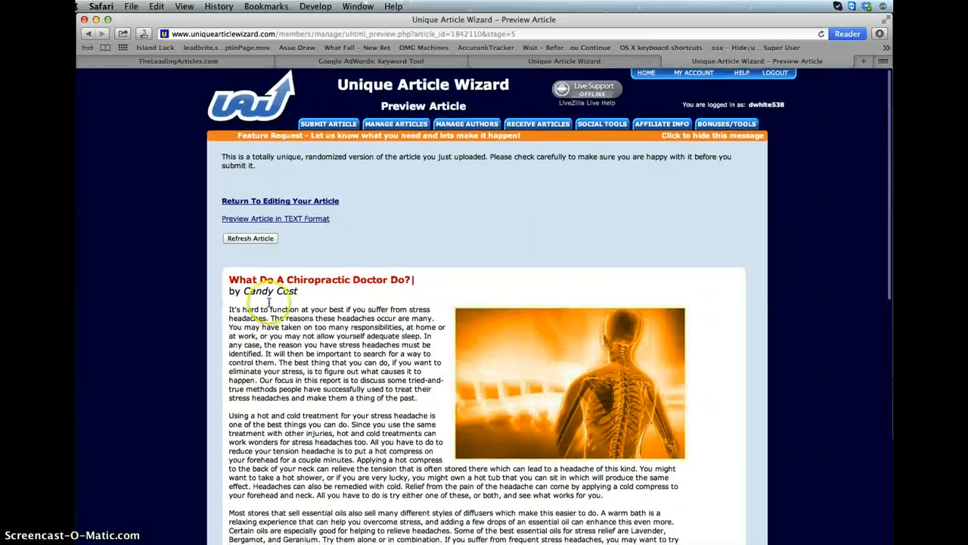
# Return to editing the article and send it for approval, accepting the words flagged by the spellcheck.
pyautogui.click(257, 201)
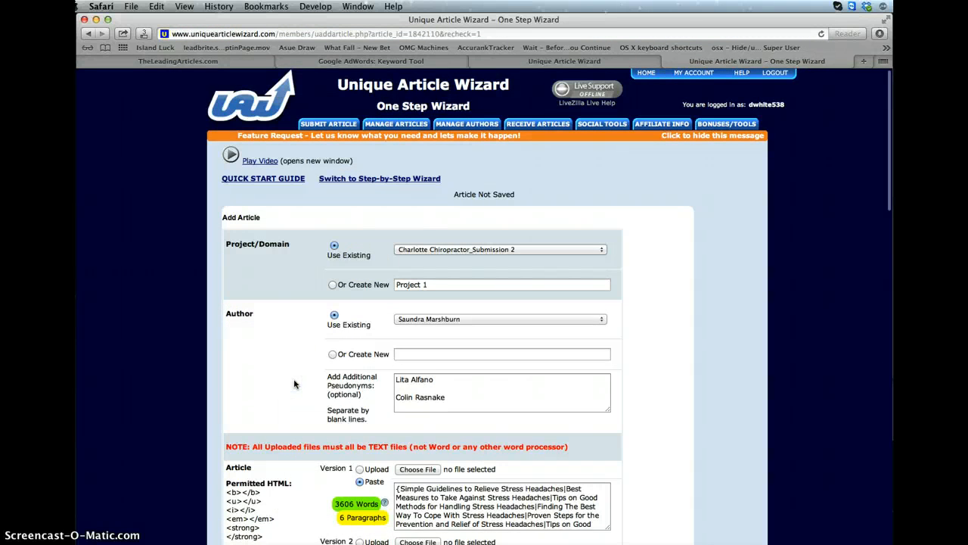
pyautogui.scroll(-20, 295, 384)
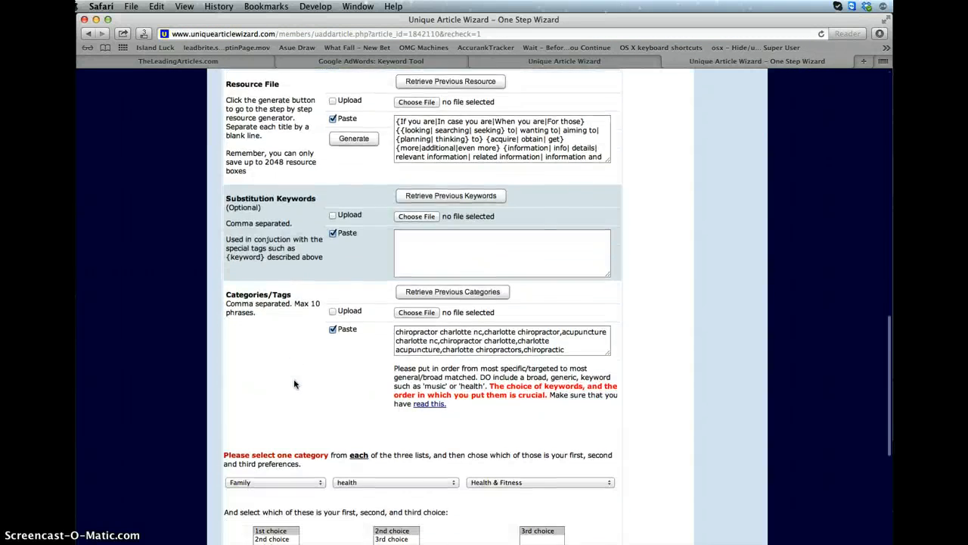
pyautogui.scroll(-10, 294, 384)
pyautogui.click(456, 389)
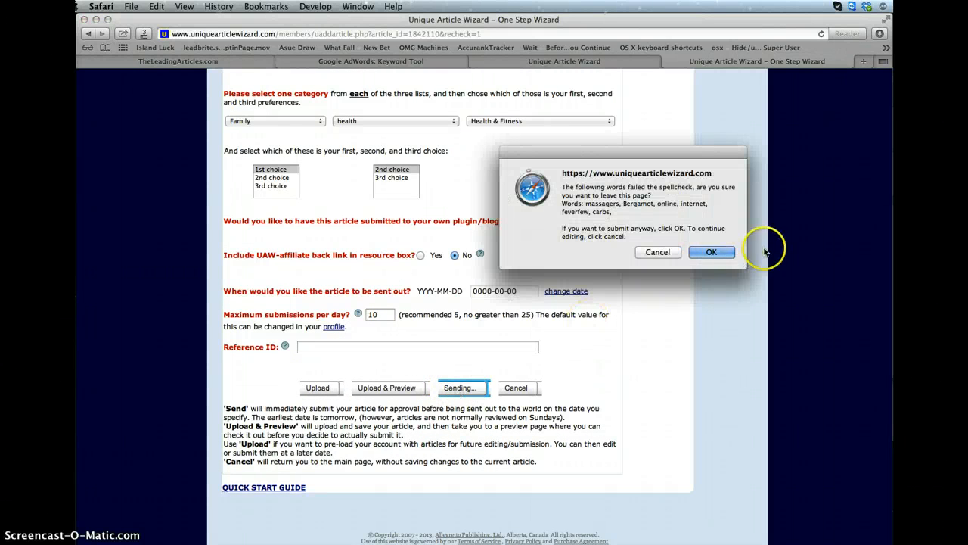
pyautogui.click(717, 252)
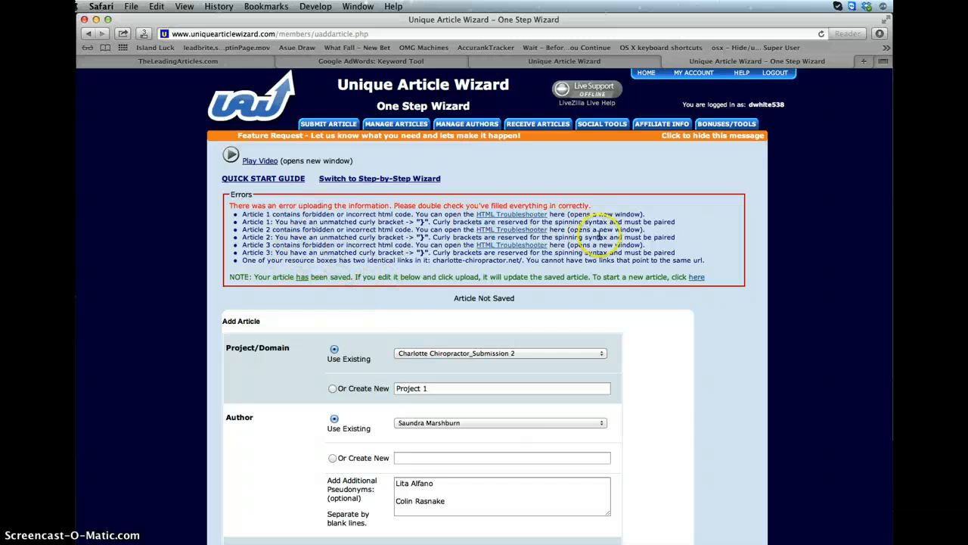
# Mark the duplicate-link and Article 1 curly-bracket entries in the error list, and open the HTML Troubleshooter for Article 1.
pyautogui.moveTo(712, 255); pyautogui.dragTo(391, 264)
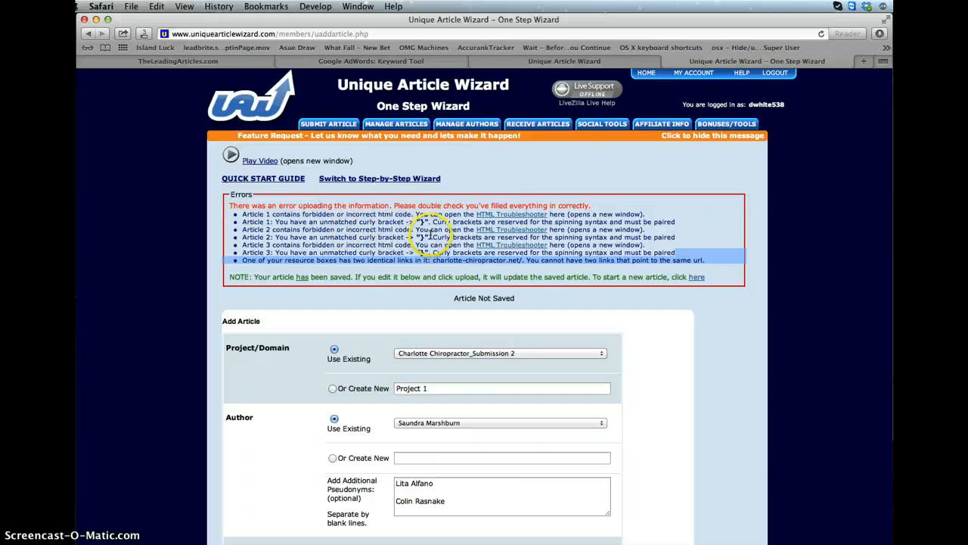
pyautogui.click(254, 217)
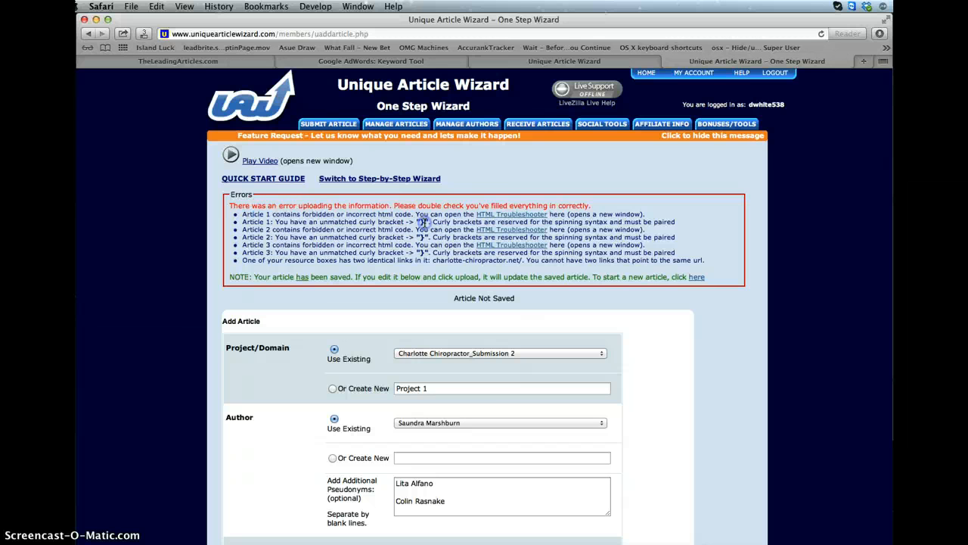
pyautogui.click(507, 215)
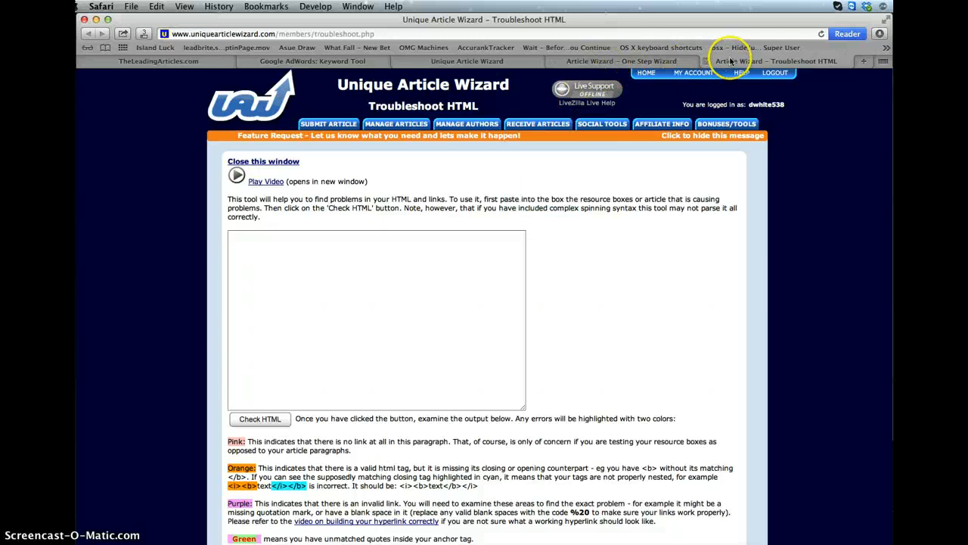
# Copy the entire Version 1 article text from the One Step Wizard into the HTML Troubleshooter's text box.
pyautogui.click(602, 61)
pyautogui.scroll(-10, 350, 357)
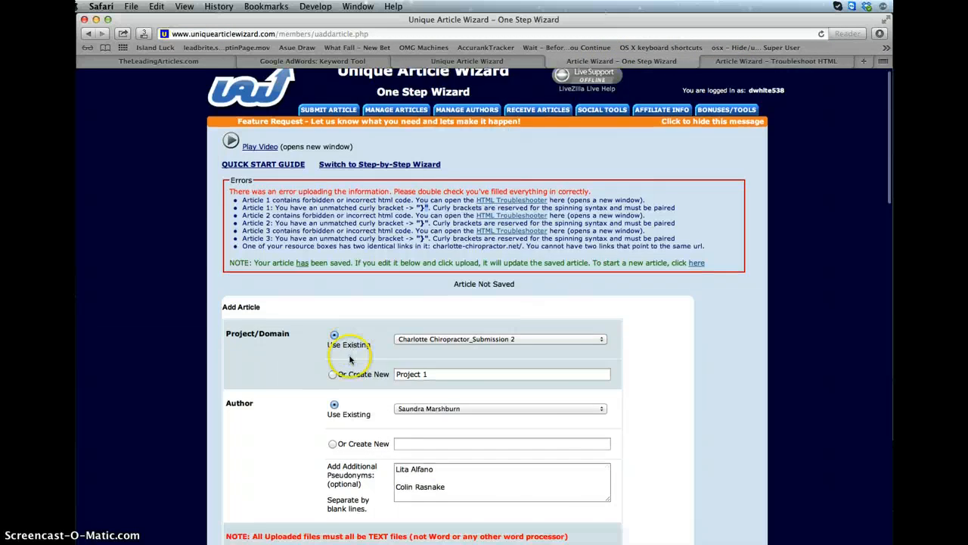
pyautogui.click(429, 168)
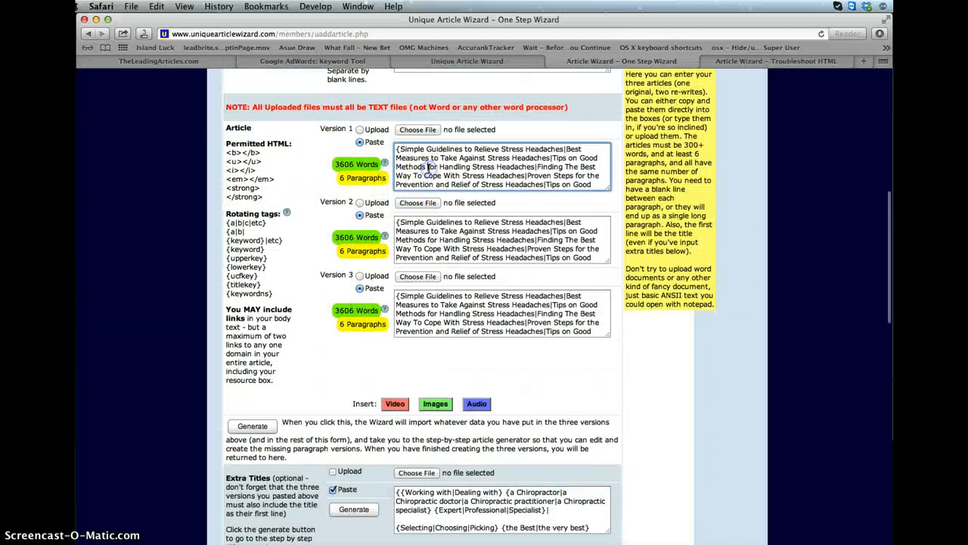
pyautogui.press('super+a')
pyautogui.scroll(10, 429, 167)
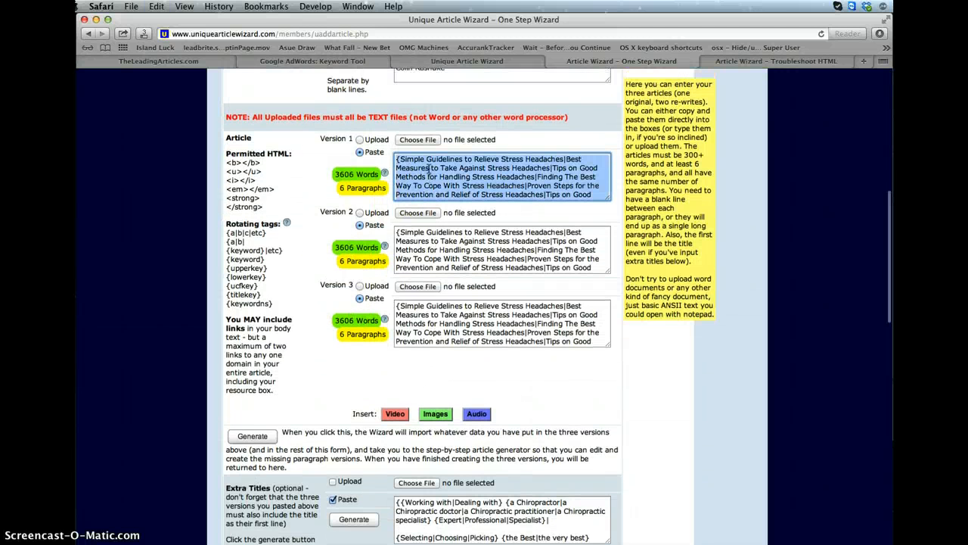
pyautogui.click(745, 60)
pyautogui.click(256, 313)
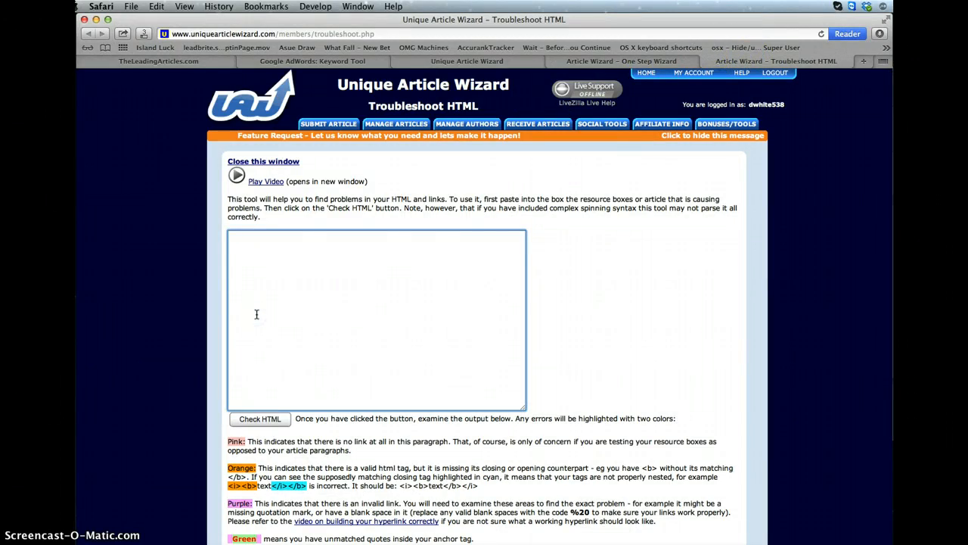
pyautogui.press('super+v')
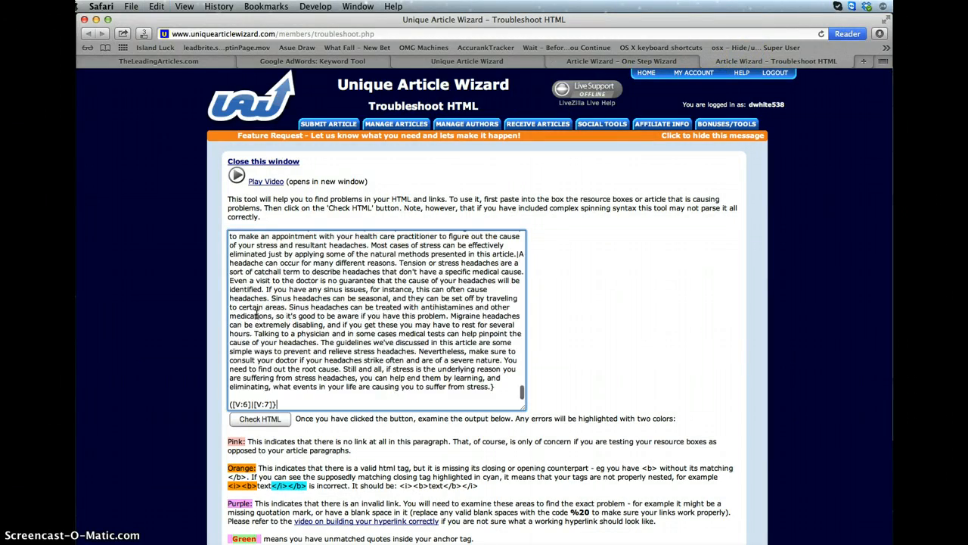
# Run the HTML check on the pasted article and examine the highlighted output against the colour legend.
pyautogui.click(260, 419)
pyautogui.scroll(-15, 530, 390)
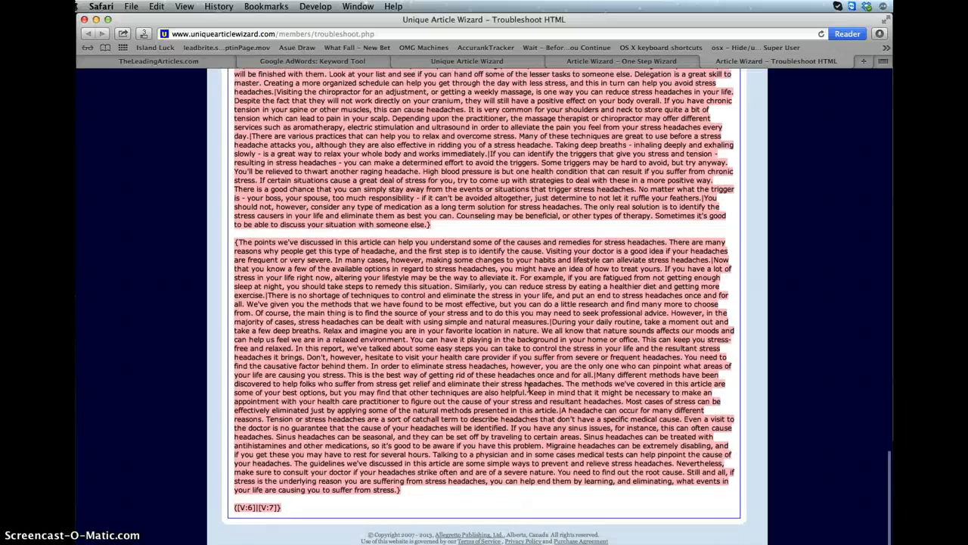
pyautogui.scroll(-1, 530, 388)
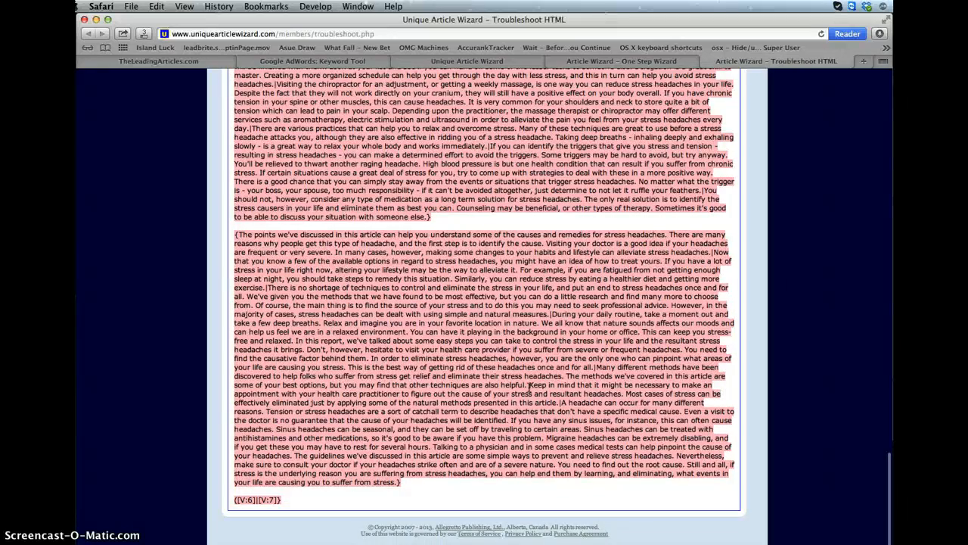
pyautogui.scroll(10, 530, 388)
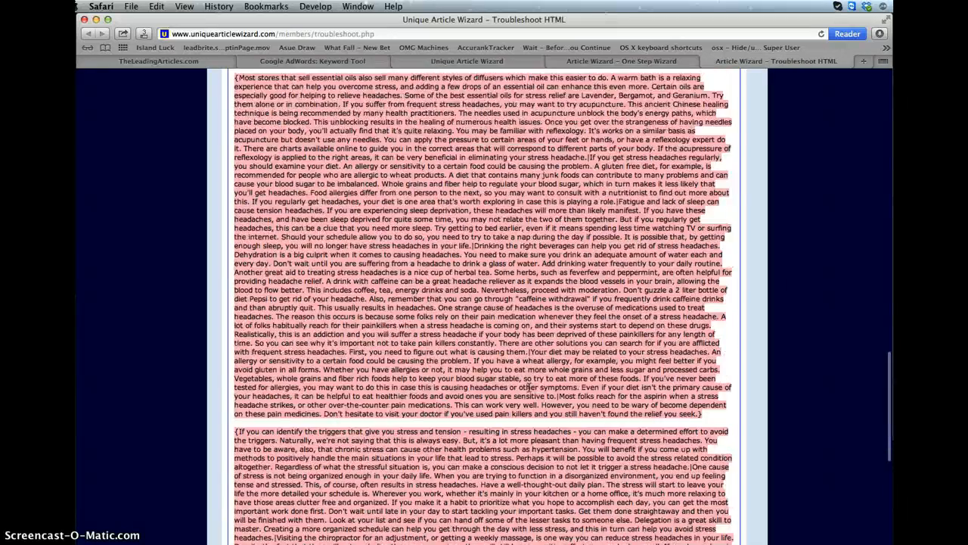
pyautogui.scroll(10, 529, 388)
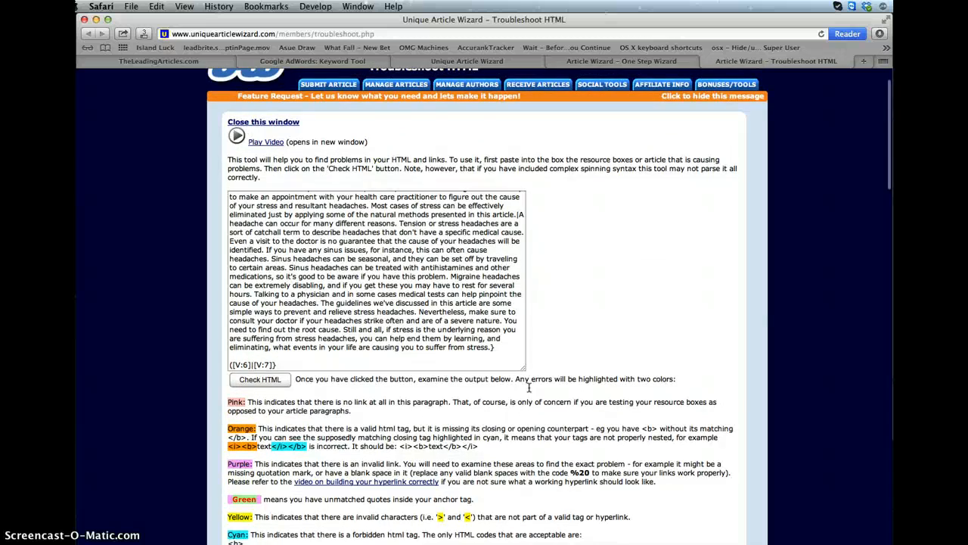
pyautogui.scroll(-5, 529, 388)
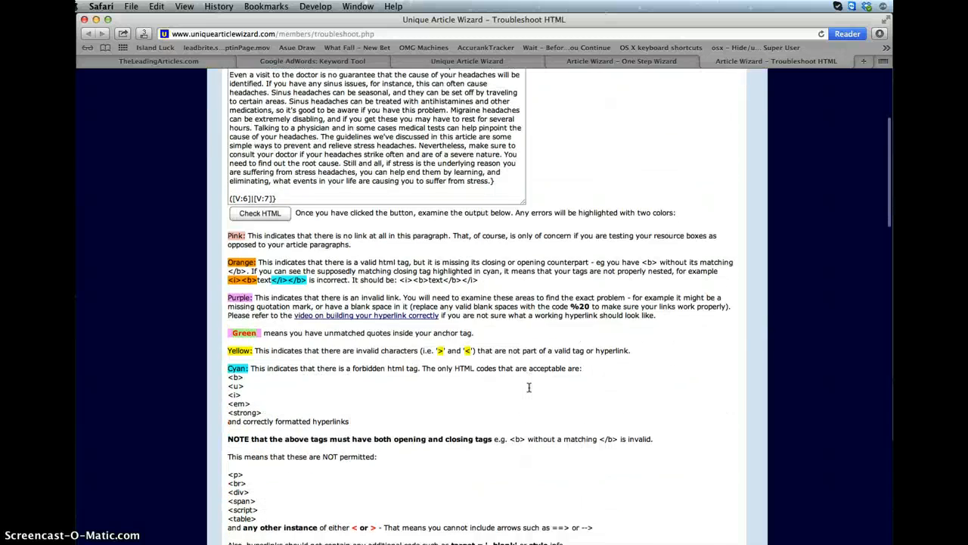
pyautogui.scroll(5, 529, 387)
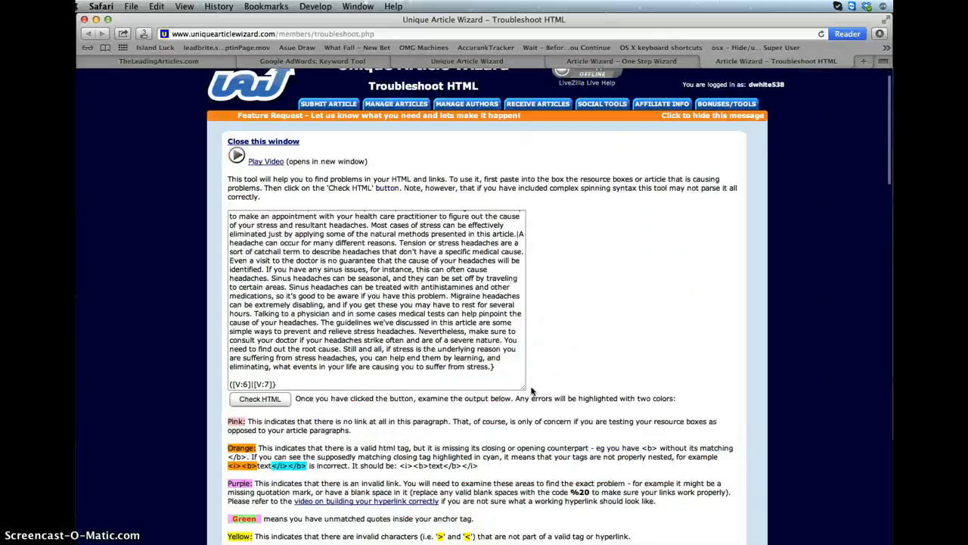
pyautogui.scroll(1, 514, 364)
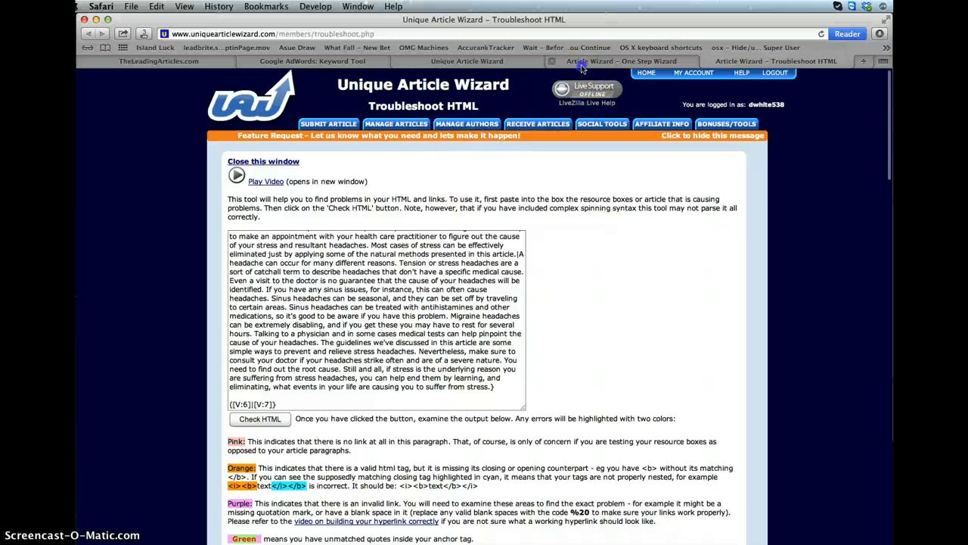
# Start a new One-Step Wizard article form and look through its empty sections down to the preview and send options.
pyautogui.click(582, 68)
pyautogui.moveTo(450, 149)
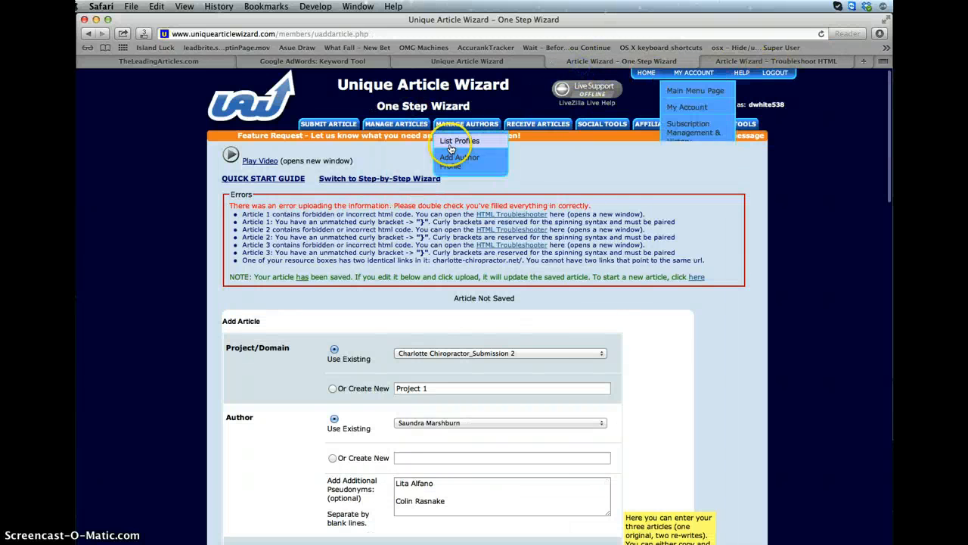
pyautogui.moveTo(328, 123)
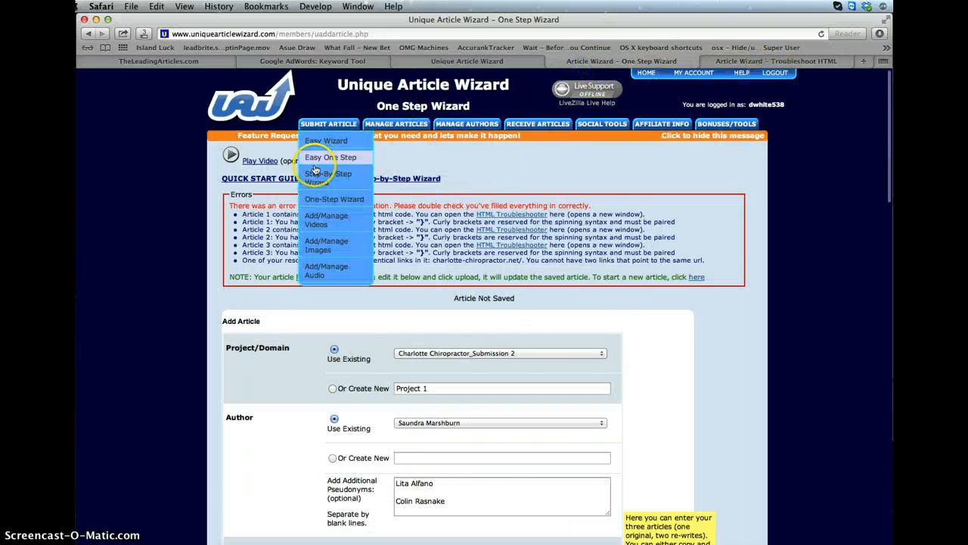
pyautogui.click(324, 202)
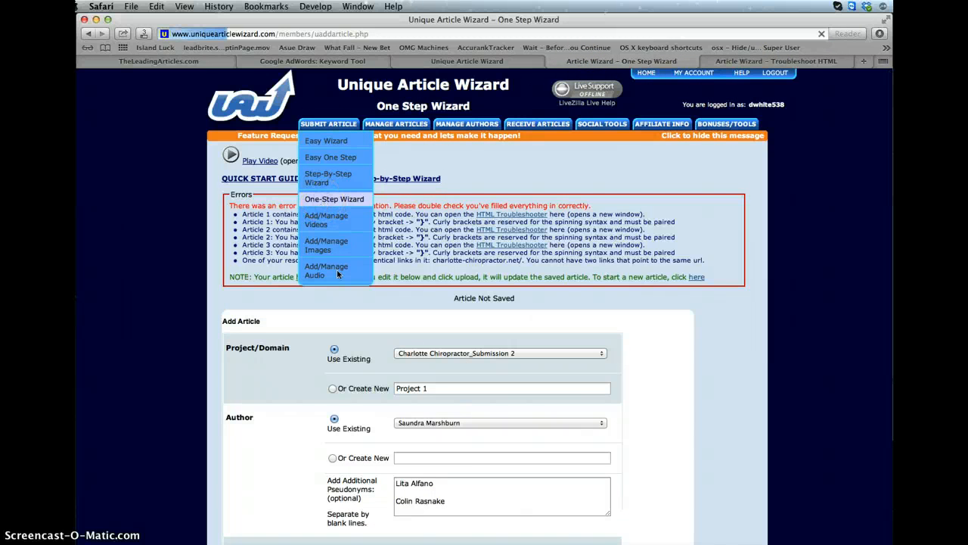
pyautogui.scroll(-3, 320, 450)
pyautogui.scroll(-5, 318, 447)
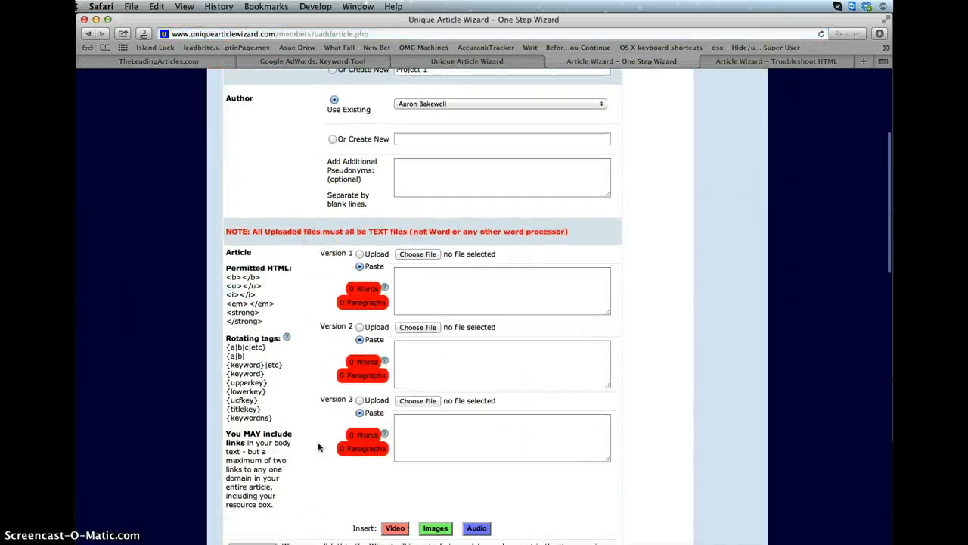
pyautogui.scroll(-15, 319, 447)
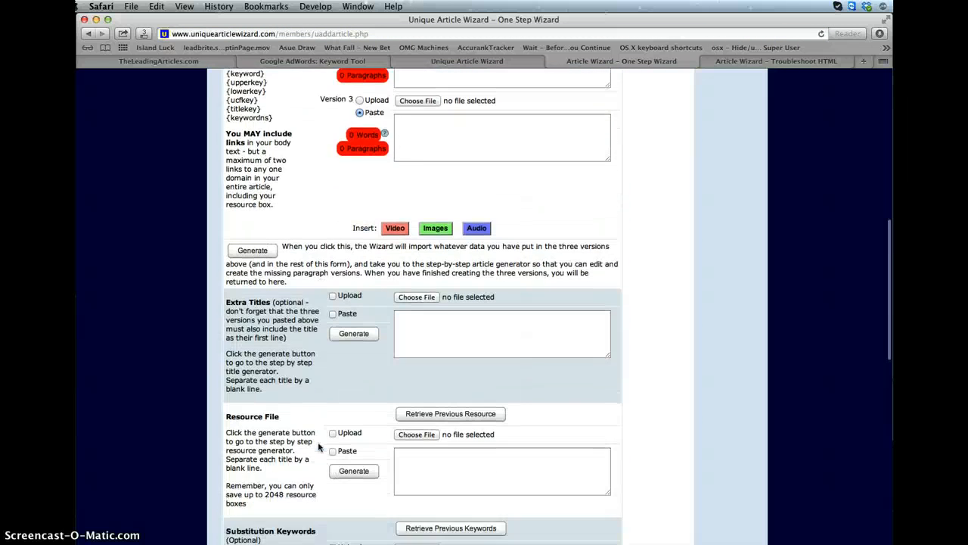
pyautogui.click(353, 452)
pyautogui.scroll(-5, 399, 446)
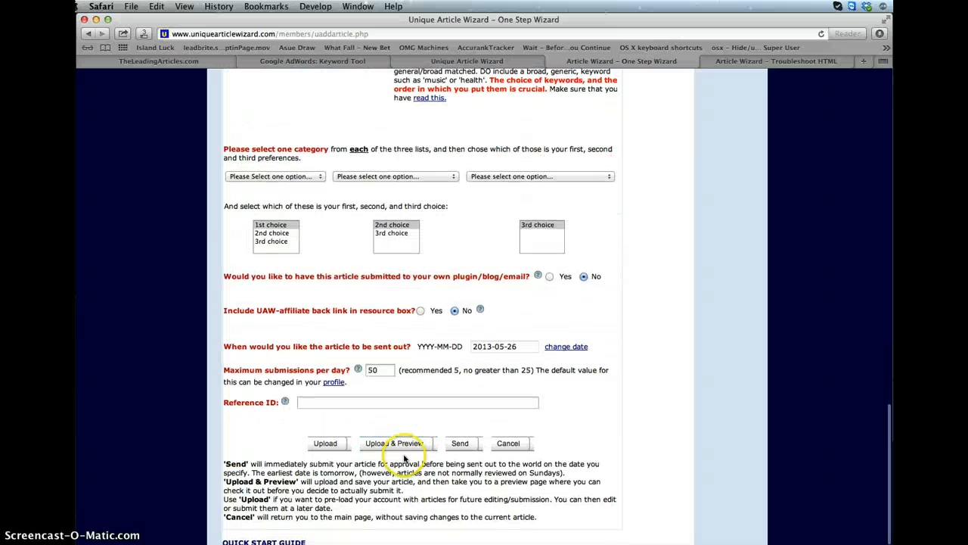
pyautogui.click(401, 444)
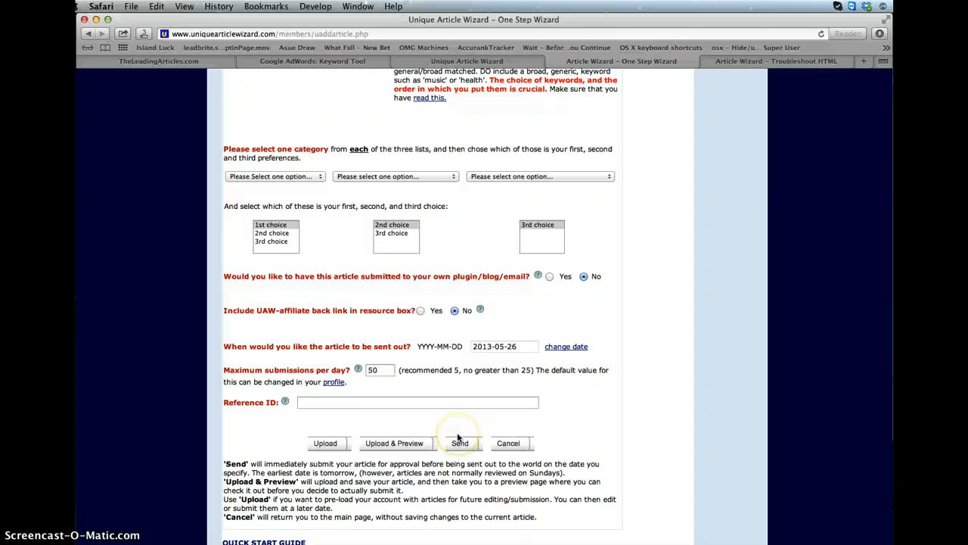